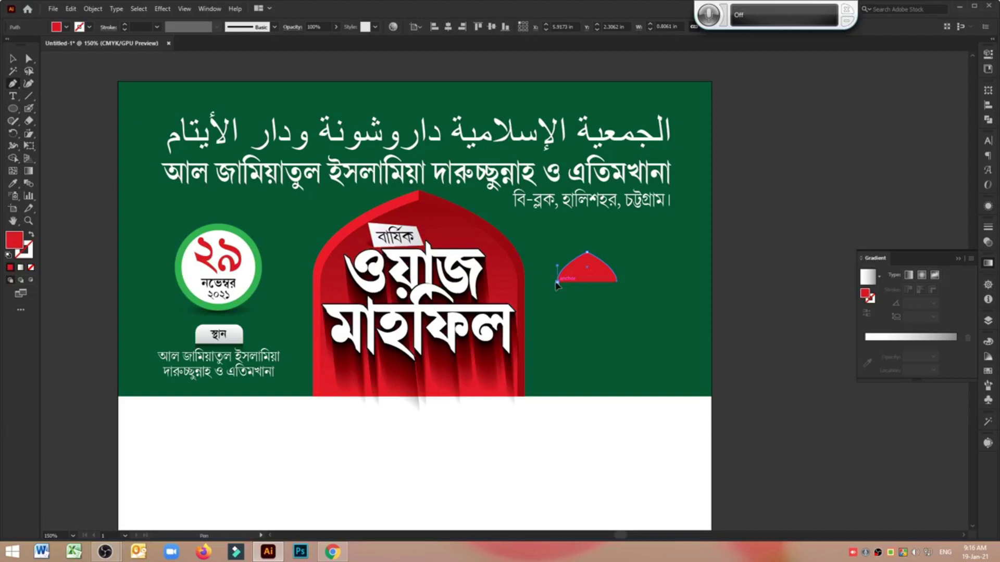
Close the red arch path through its lower-left and lower-right corners, then select the finished shape.
{"action": "left_click", "coordinate": [556, 284]}
{"action": "left_click", "coordinate": [557, 376]}
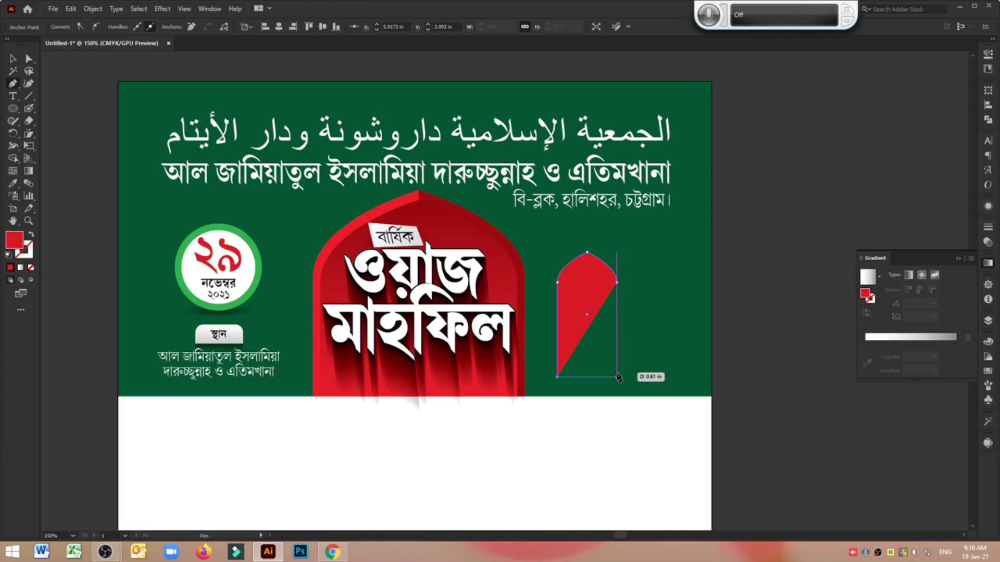
{"action": "left_click", "coordinate": [617, 376]}
{"action": "left_click", "coordinate": [617, 283]}
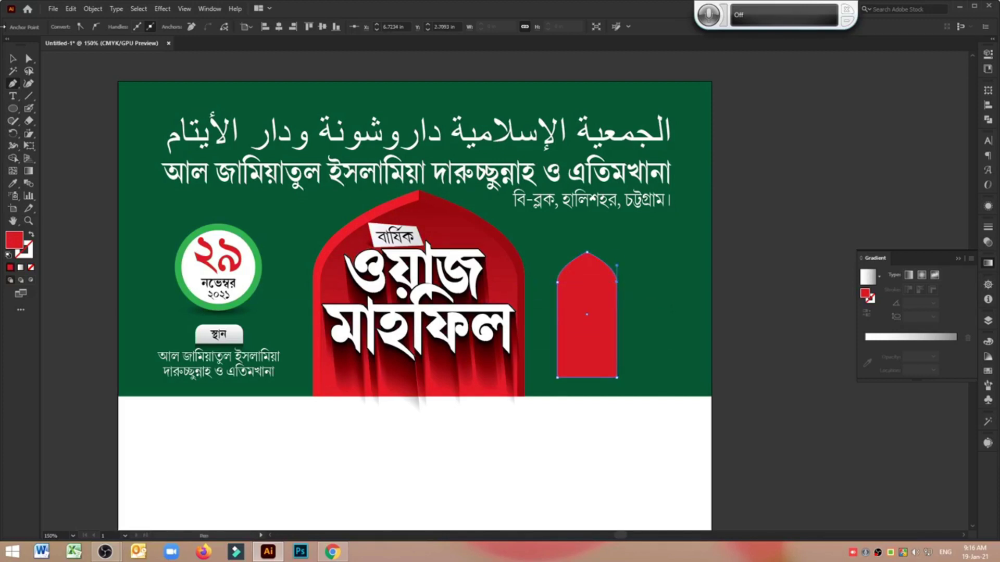
{"action": "left_click", "coordinate": [12, 60]}
{"action": "left_click", "coordinate": [765, 277]}
{"action": "left_click", "coordinate": [575, 344]}
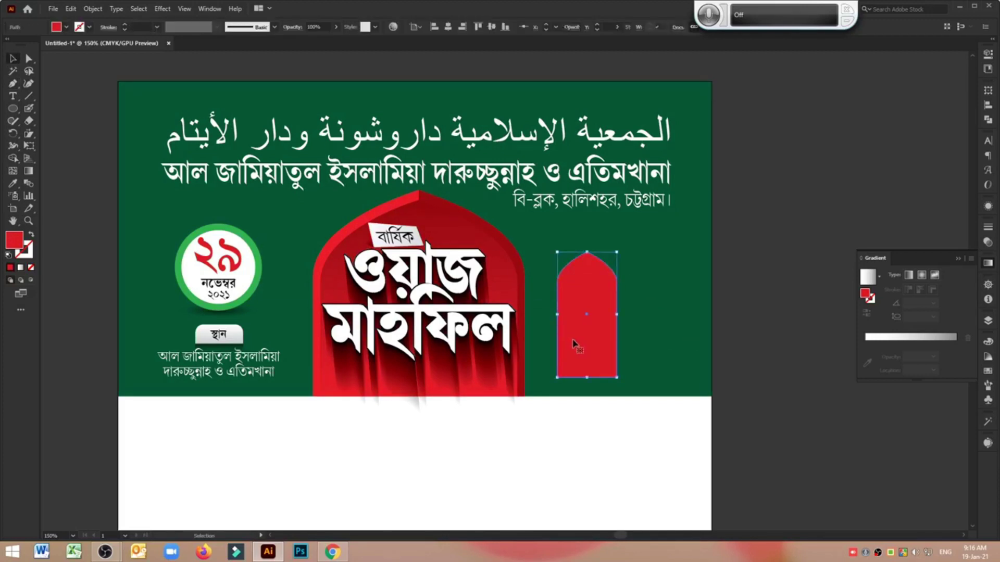
Stretch the red arch down to the green area's bottom edge and duplicate it in place.
{"action": "mouse_move", "coordinate": [586, 378]}
{"action": "left_mouse_down"}
{"action": "mouse_move", "coordinate": [587, 406]}
{"action": "mouse_move", "coordinate": [589, 397]}
{"action": "left_mouse_up"}
{"action": "key", "text": "ctrl+z"}
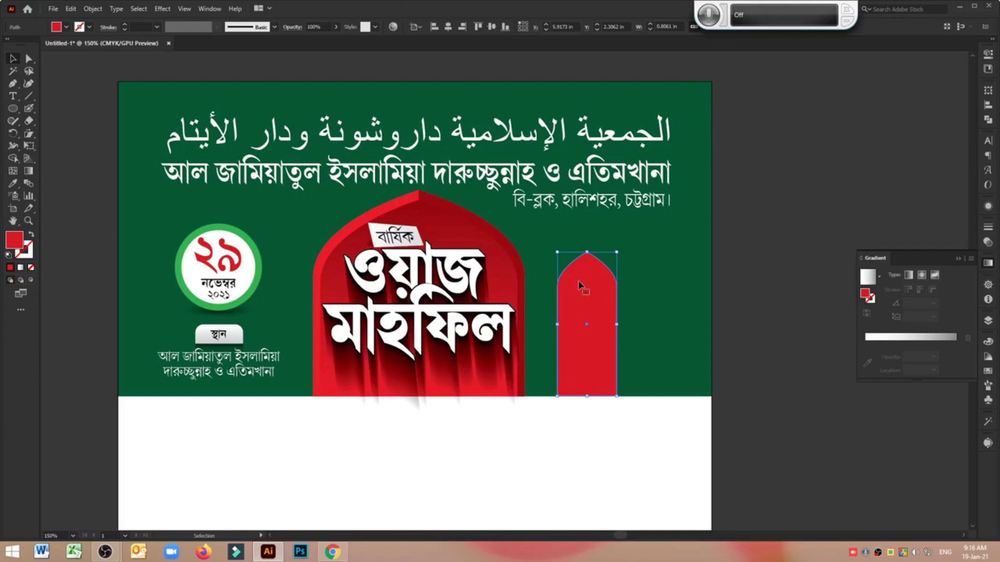
{"action": "key", "text": "a"}
{"action": "key", "text": "v"}
Shorten the front copy from the top and narrow it evenly from both sides, then select the outer arch.
{"action": "left_click_drag", "start_coordinate": [587, 252], "coordinate": [587, 265]}
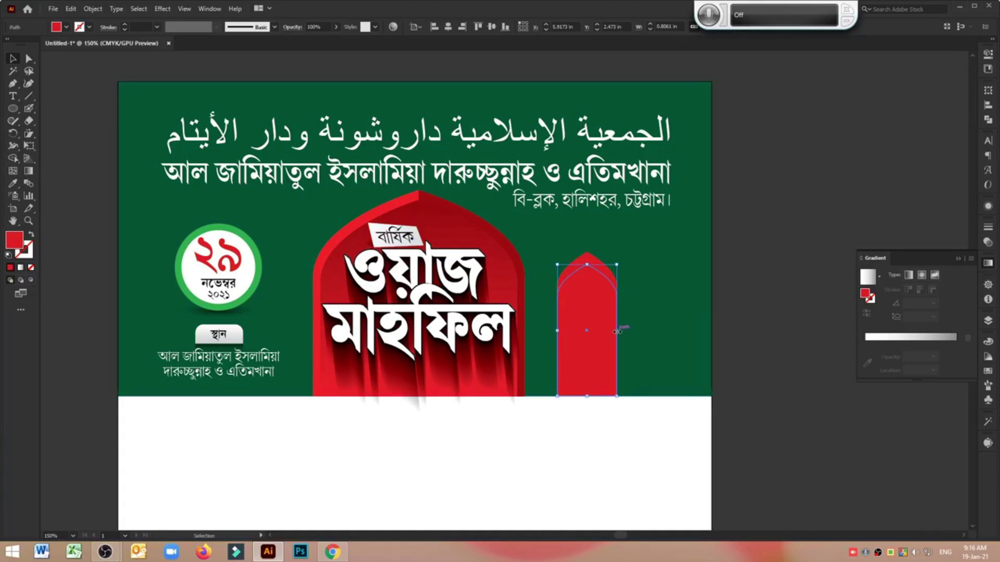
{"action": "left_click_drag", "start_coordinate": [618, 332], "coordinate": [610, 337]}
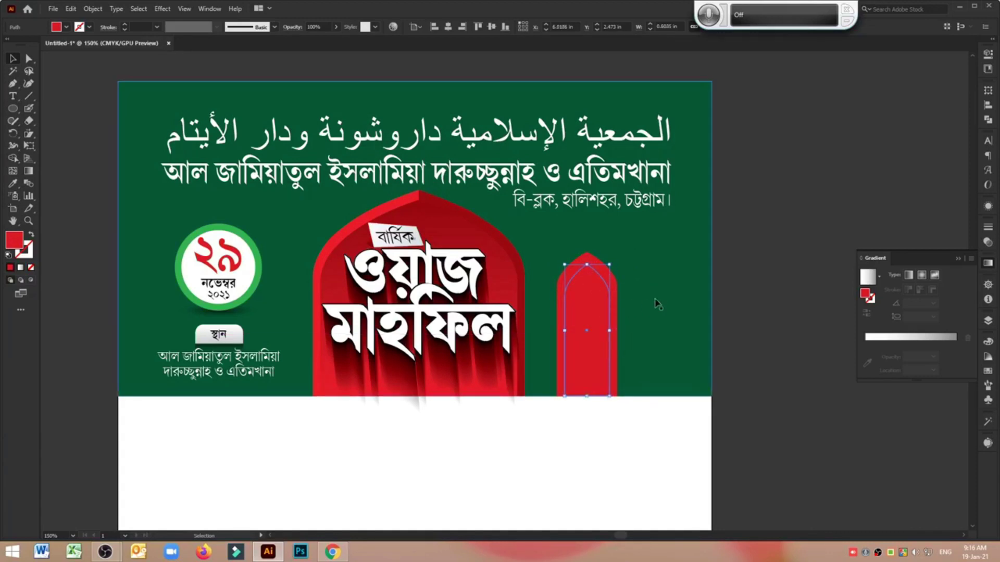
{"action": "left_click", "coordinate": [596, 268]}
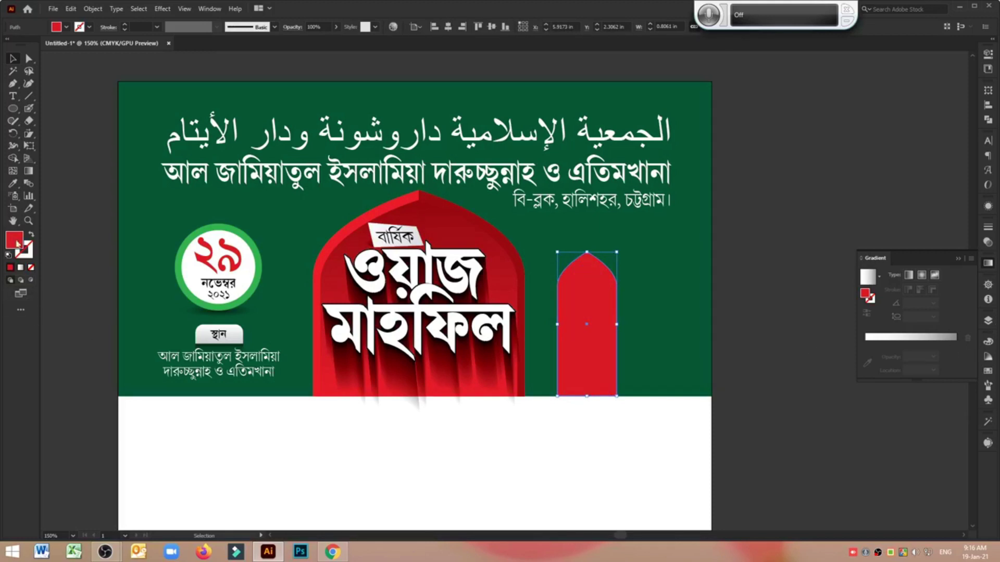
{"action": "left_click", "coordinate": [12, 183]}
Fill the outer arch with a linear gradient whose left stop is light green.
{"action": "left_click", "coordinate": [139, 206]}
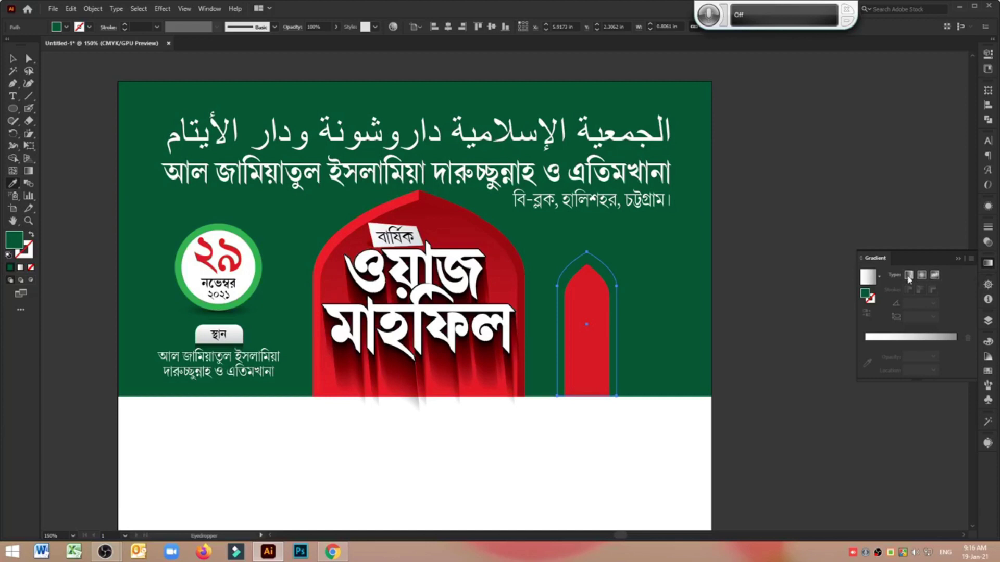
{"action": "left_click", "coordinate": [909, 275]}
{"action": "left_click", "coordinate": [866, 357]}
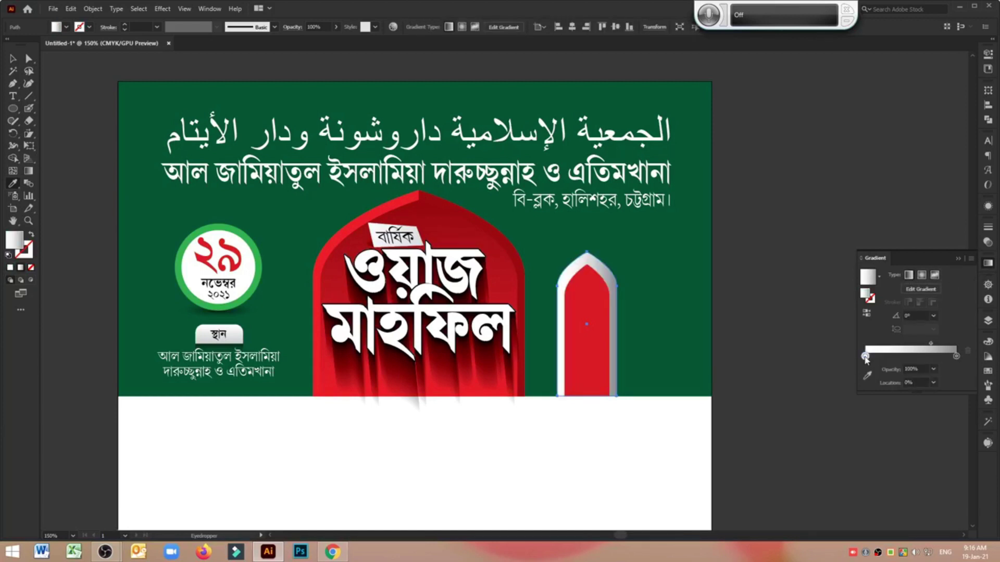
{"action": "double_click", "coordinate": [865, 356]}
{"action": "left_click", "coordinate": [896, 397]}
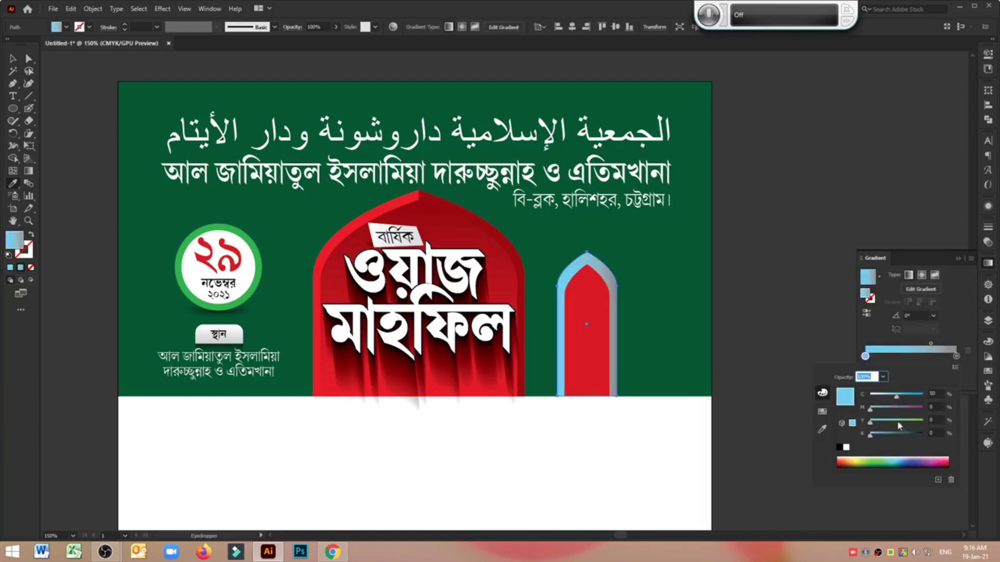
{"action": "left_click_drag", "start_coordinate": [899, 423], "coordinate": [957, 423]}
Make the right gradient stop dark green and run the gradient from the arch's top to bottom.
{"action": "left_click", "coordinate": [956, 357]}
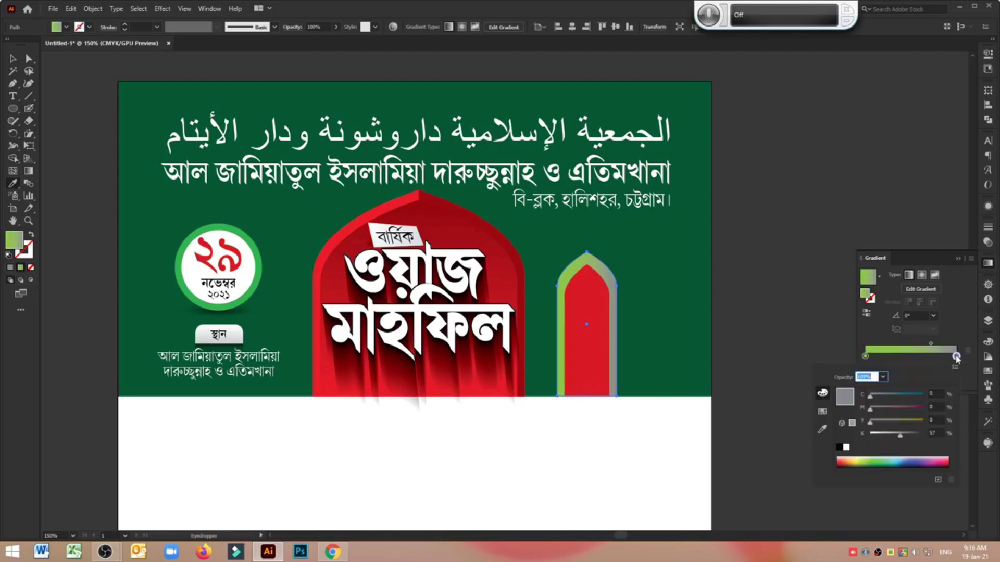
{"action": "left_click_drag", "start_coordinate": [898, 397], "coordinate": [927, 422]}
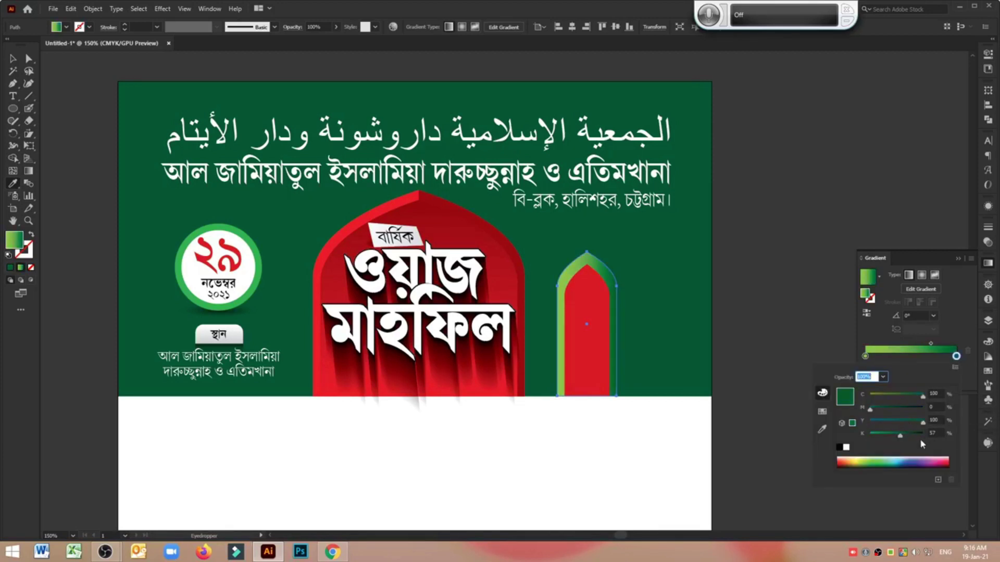
{"action": "left_click", "coordinate": [29, 175]}
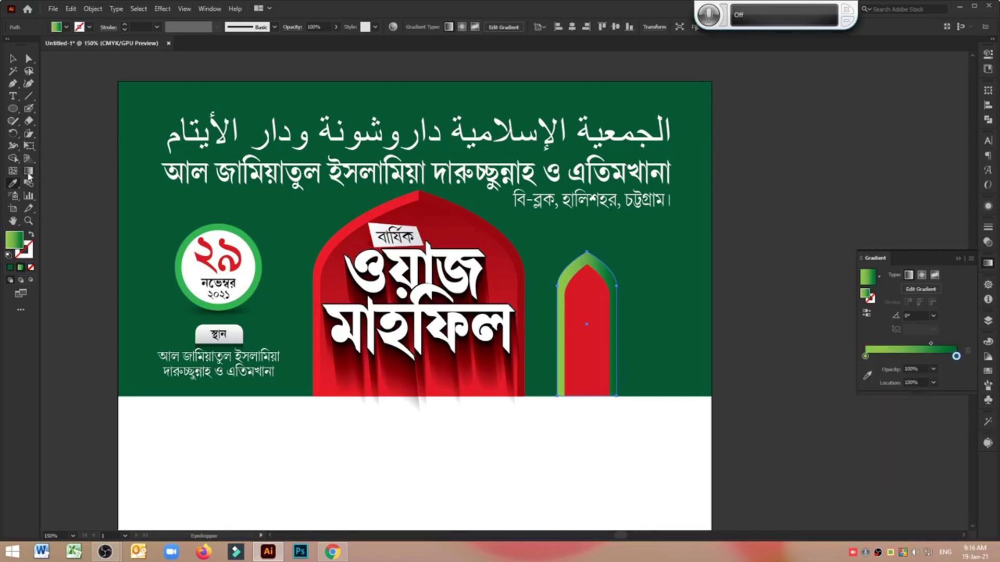
{"action": "left_click_drag", "start_coordinate": [584, 254], "coordinate": [587, 395]}
{"action": "left_click", "coordinate": [11, 58]}
{"action": "left_click", "coordinate": [786, 141]}
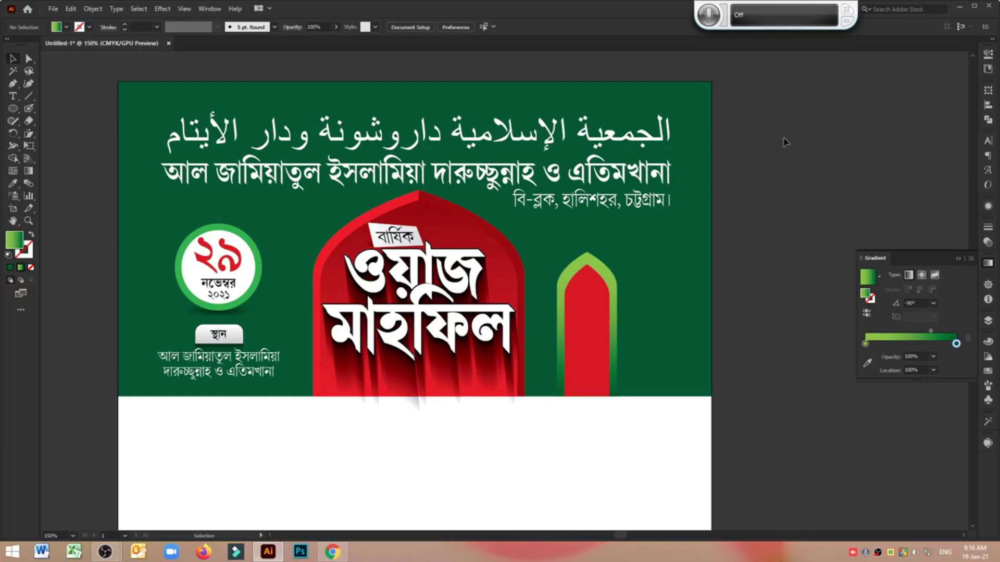
Zoom in and nudge the inner red arch's side anchors and peak point up slightly.
{"action": "key", "text": "ctrl+plus"}
{"action": "key", "text": "ctrl+plus"}
{"action": "key", "text": "ctrl+plus"}
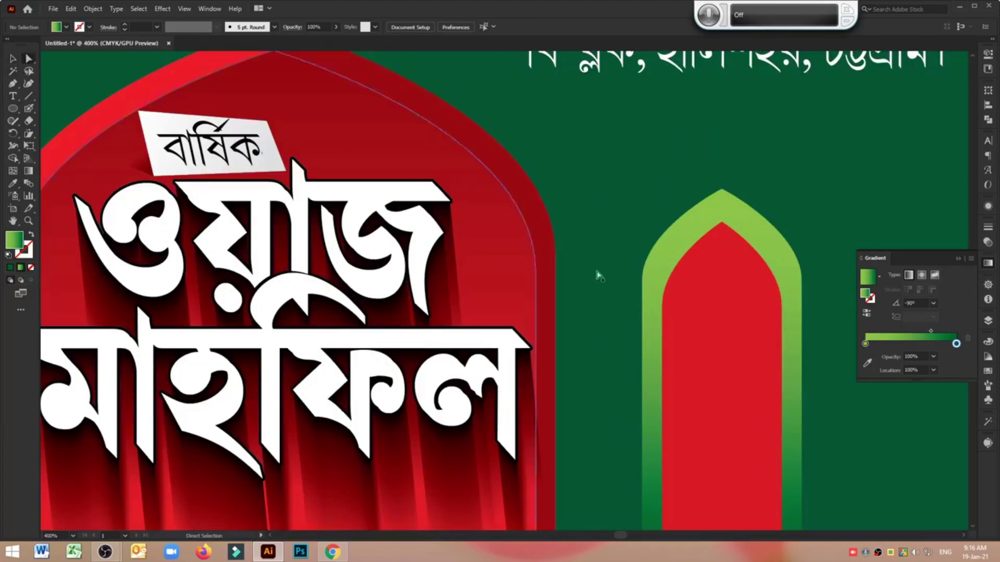
{"action": "left_click", "coordinate": [665, 298]}
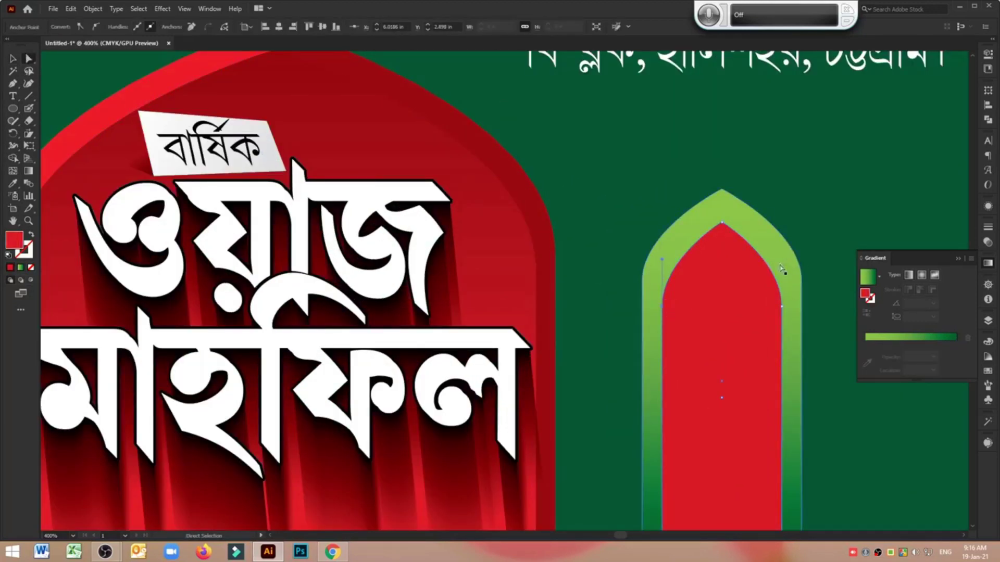
{"action": "left_click", "coordinate": [784, 309]}
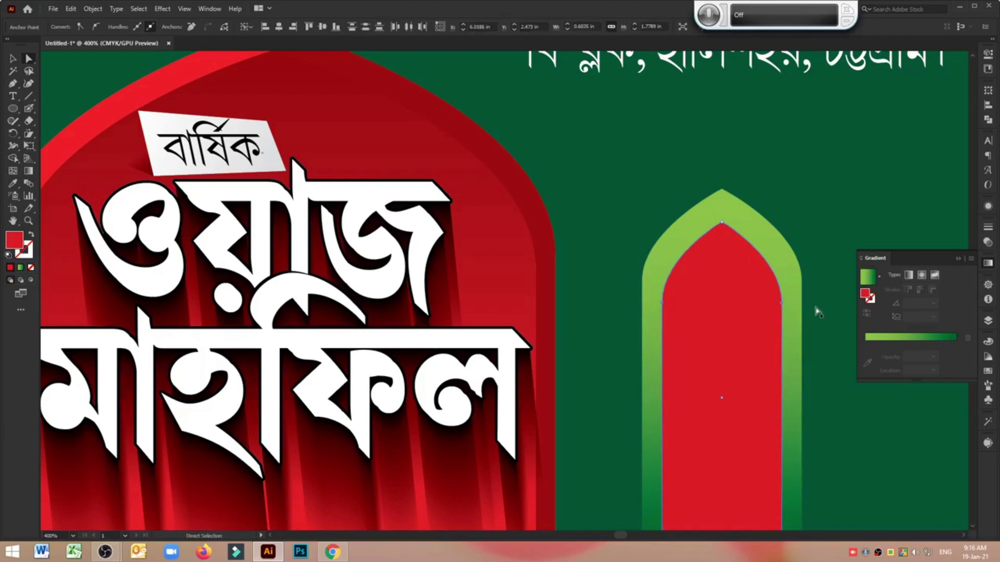
{"action": "key", "text": "Up"}
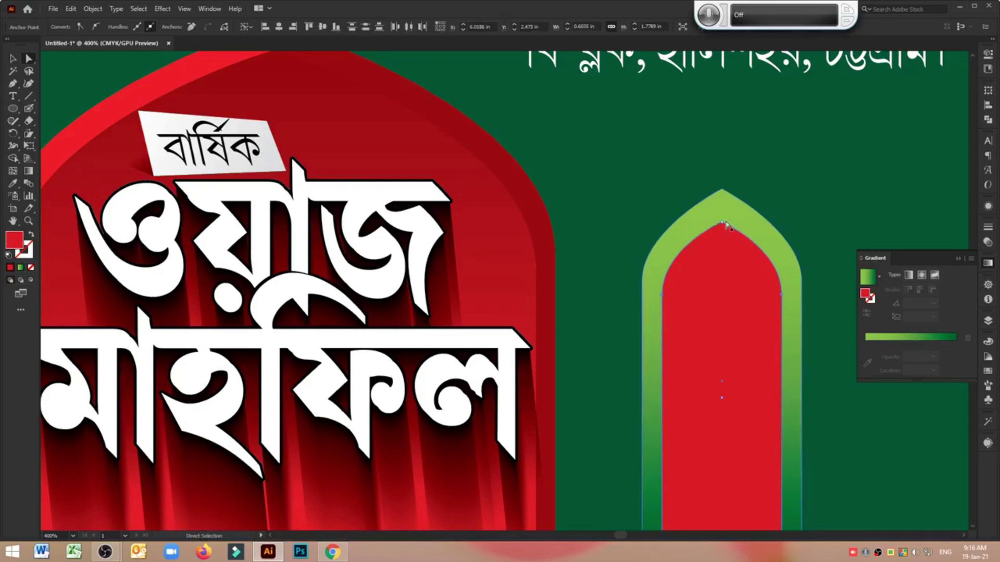
{"action": "left_click", "coordinate": [721, 223]}
{"action": "key", "text": "Up"}
{"action": "key", "text": "Up"}
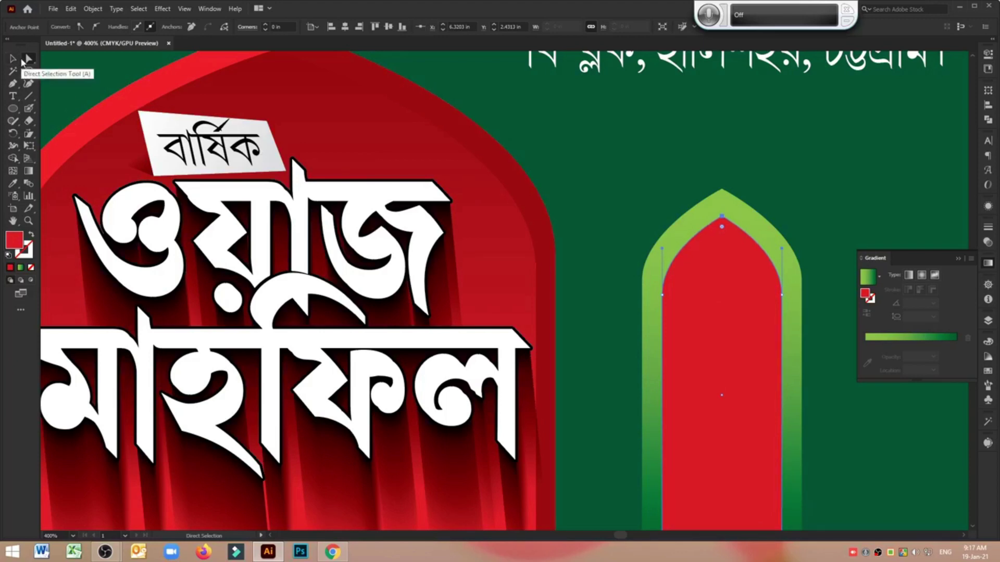
{"action": "left_click", "coordinate": [13, 59]}
{"action": "left_click", "coordinate": [630, 178]}
{"action": "scroll", "coordinate": [628, 172], "scroll_direction": "down", "scroll_amount": 3}
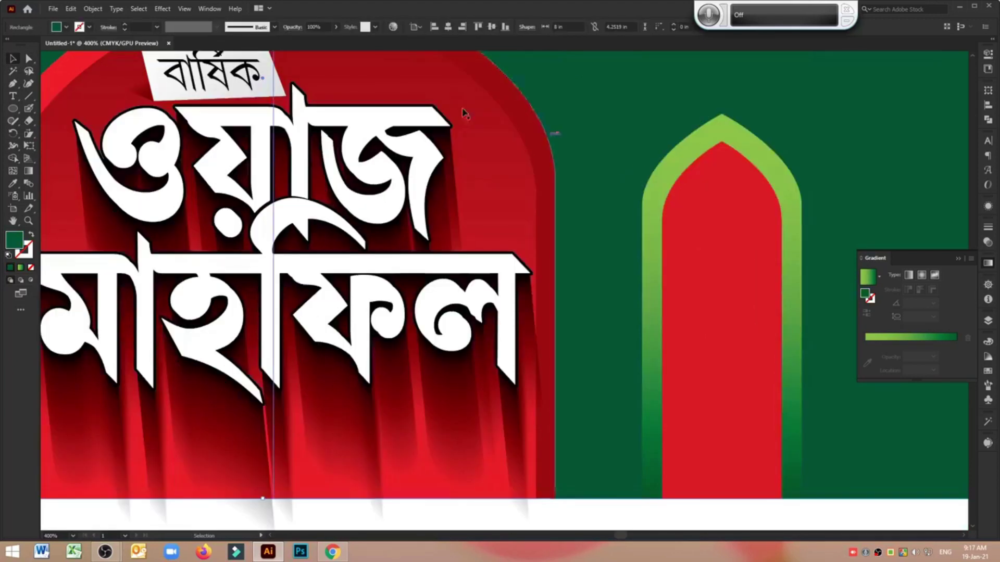
Split the green arch along its centre line using a rectangle and the Shape Builder.
{"action": "key", "text": "m"}
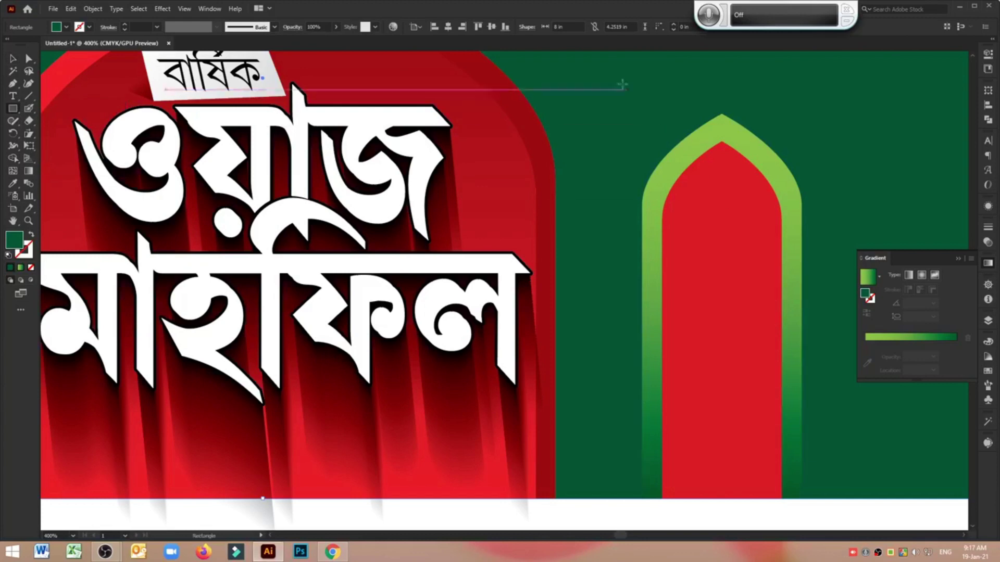
{"action": "mouse_move", "coordinate": [613, 86]}
{"action": "left_mouse_down"}
{"action": "mouse_move", "coordinate": [755, 534]}
{"action": "mouse_move", "coordinate": [727, 444]}
{"action": "left_mouse_up"}
{"action": "scroll", "coordinate": [727, 443], "scroll_direction": "up", "scroll_amount": 6}
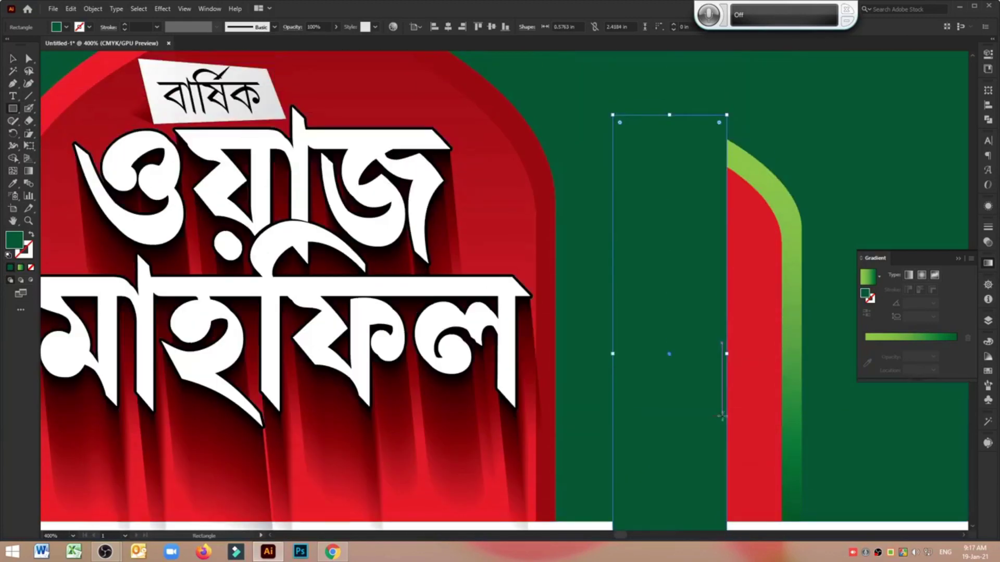
{"action": "left_click", "coordinate": [9, 57]}
{"action": "mouse_move", "coordinate": [726, 354]}
{"action": "left_mouse_down"}
{"action": "mouse_move", "coordinate": [691, 354]}
{"action": "mouse_move", "coordinate": [723, 356]}
{"action": "left_mouse_up"}
{"action": "left_click", "coordinate": [770, 183], "text": "shift"}
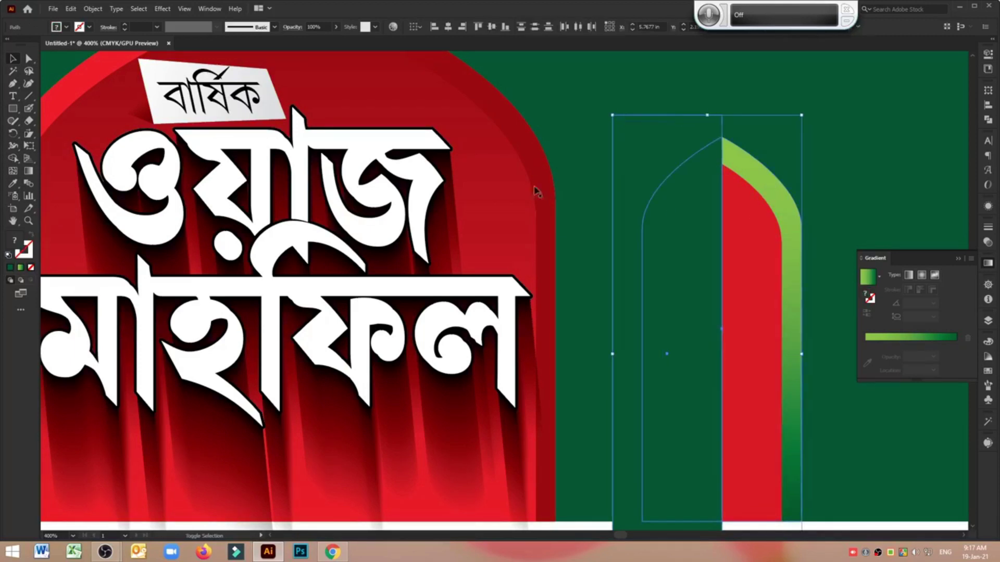
{"action": "left_click", "coordinate": [13, 158]}
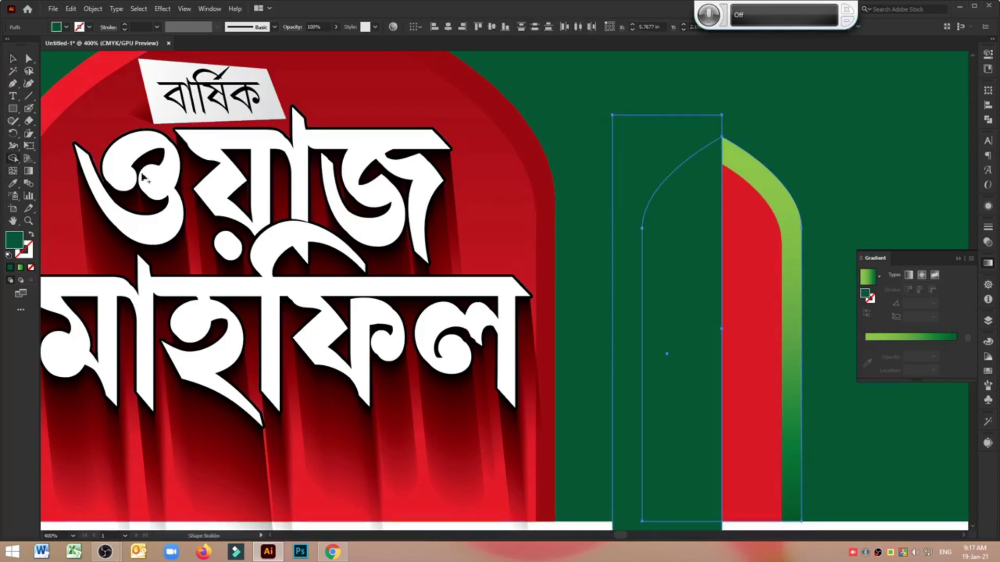
{"action": "left_click", "coordinate": [635, 168], "text": "alt"}
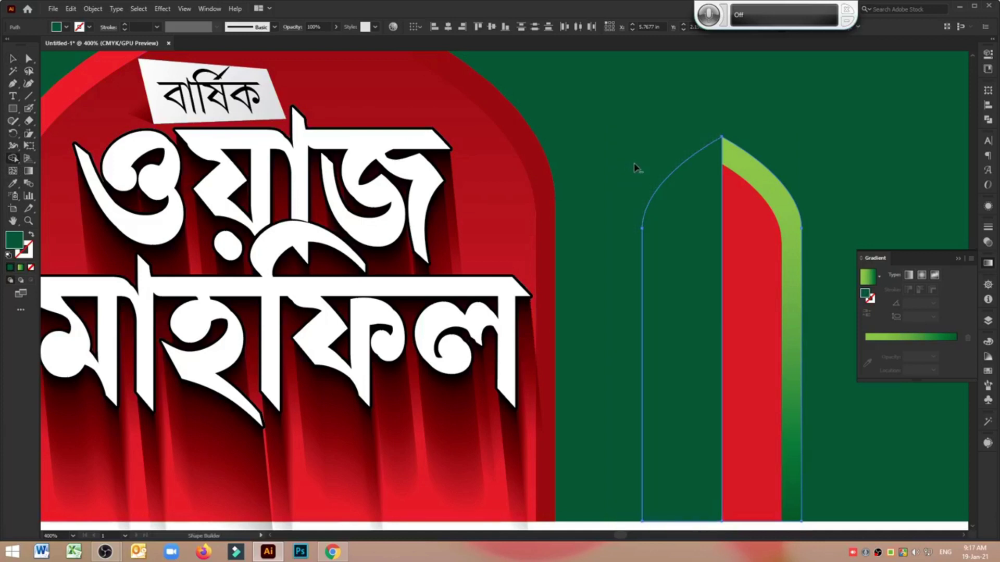
Fill the arch's left-half piece with the green gradient and bring the red inner arch to the front.
{"action": "left_click", "coordinate": [12, 58]}
{"action": "left_click", "coordinate": [701, 185]}
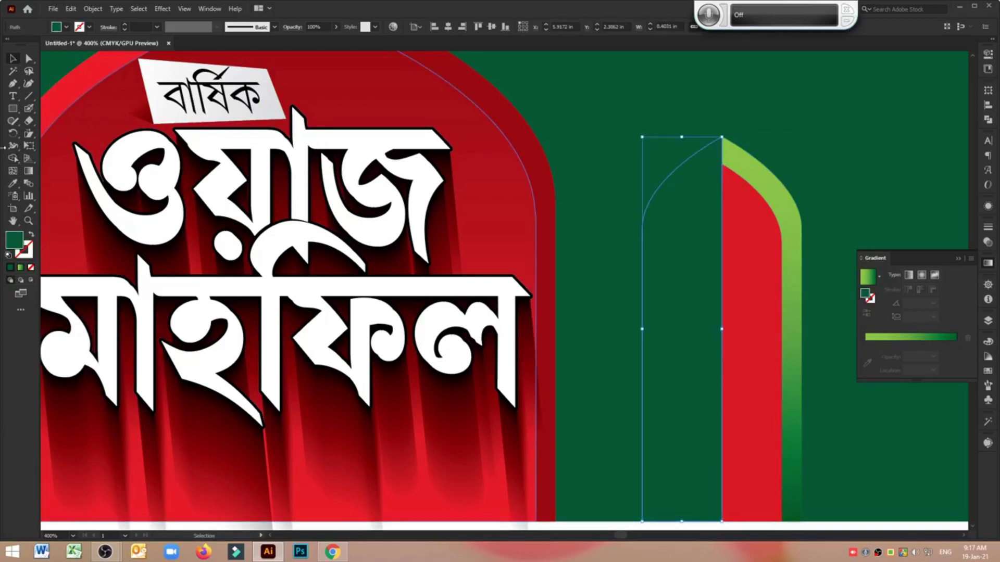
{"action": "left_click", "coordinate": [20, 268]}
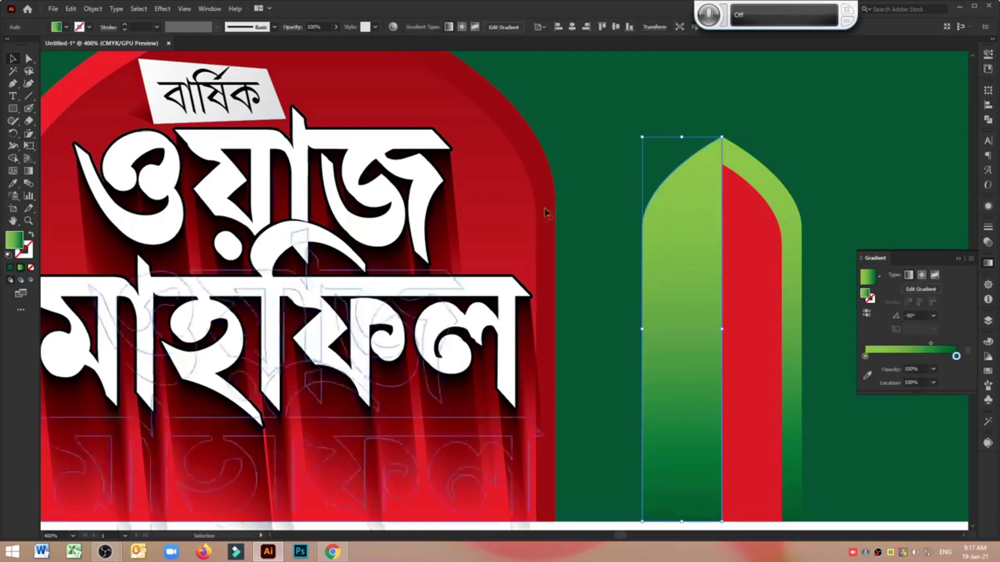
{"action": "key", "text": "a"}
{"action": "left_click", "coordinate": [737, 217]}
{"action": "key", "text": "ctrl+shift+bracketright"}
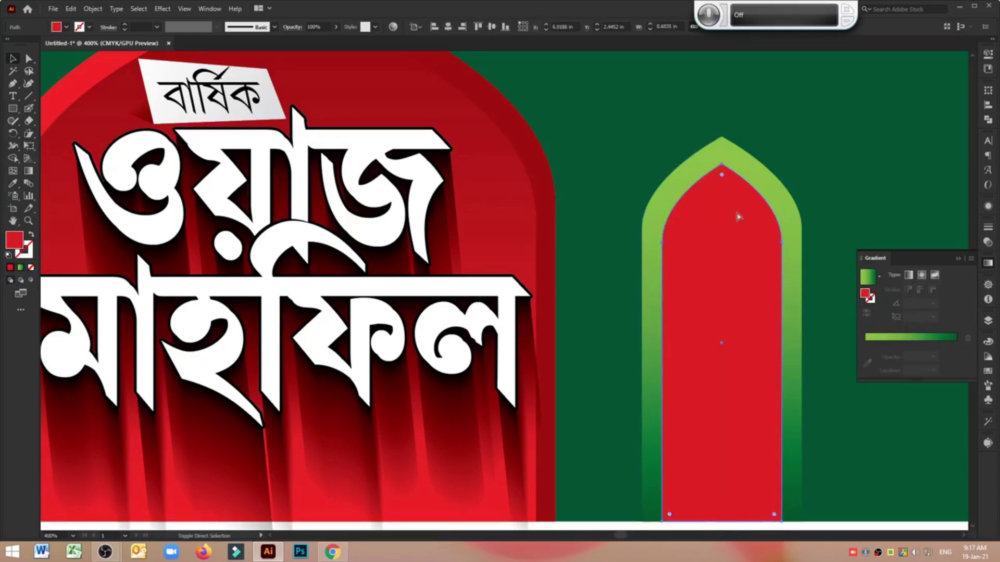
Reverse the gradient on the green arch's left half.
{"action": "key", "text": "v"}
{"action": "left_click", "coordinate": [695, 163]}
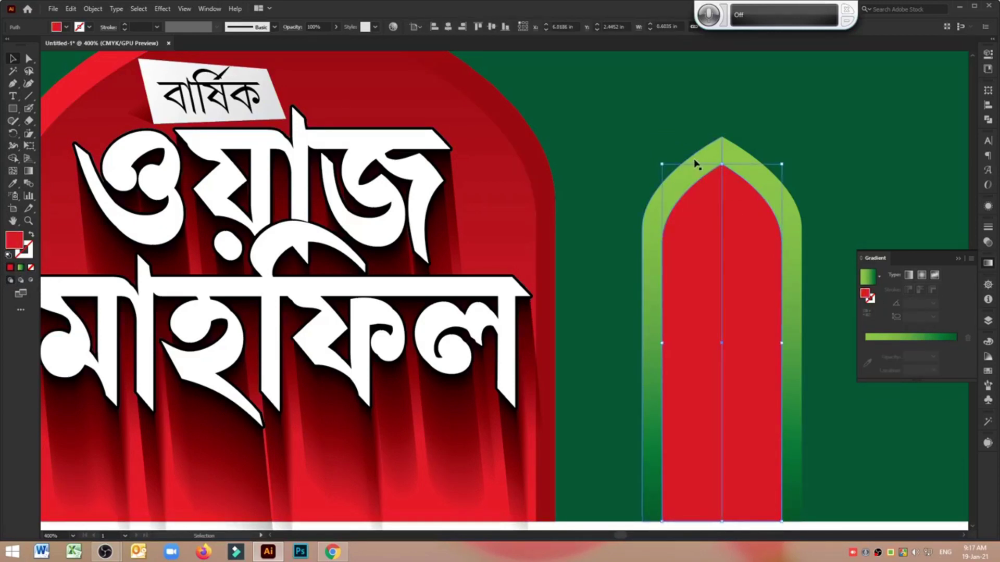
{"action": "left_click", "coordinate": [866, 314]}
{"action": "left_click", "coordinate": [828, 142]}
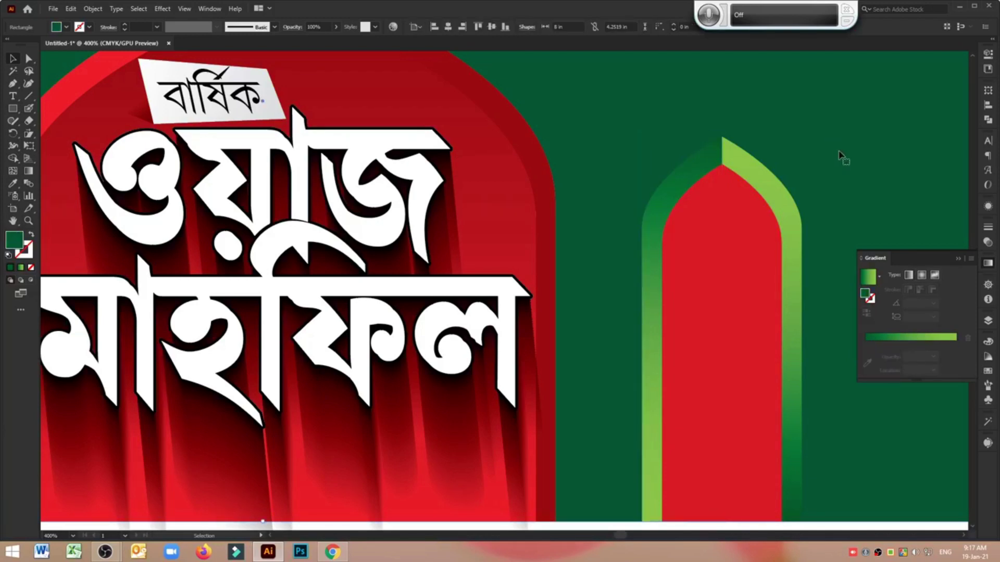
Stretch both green arch halves taller at the top and wider evenly about the centre.
{"action": "left_click", "coordinate": [752, 161]}
{"action": "left_click", "coordinate": [712, 164], "text": "shift"}
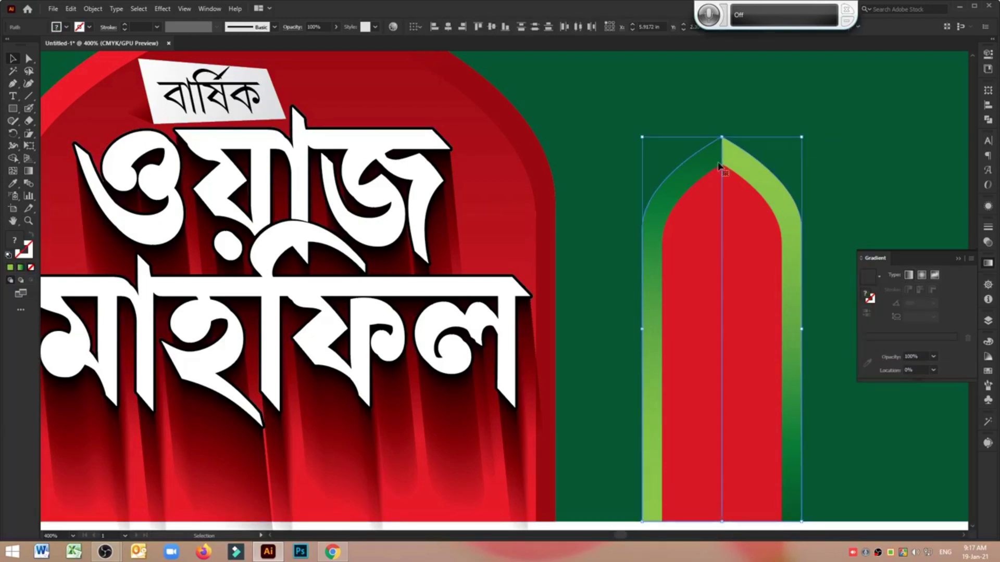
{"action": "key", "text": "a"}
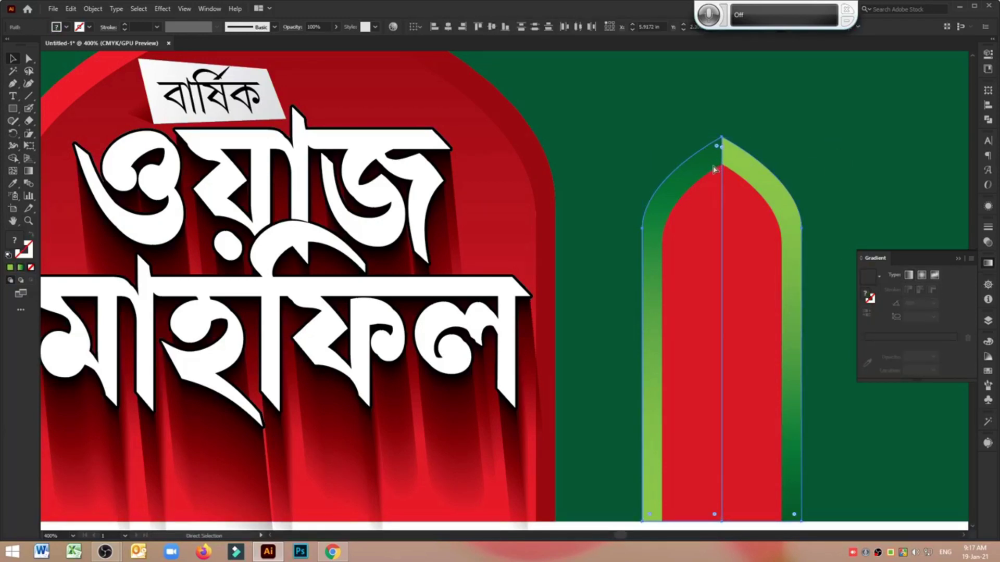
{"action": "key", "text": "v"}
{"action": "left_click_drag", "start_coordinate": [722, 137], "coordinate": [723, 116]}
{"action": "left_click_drag", "start_coordinate": [801, 319], "coordinate": [812, 318]}
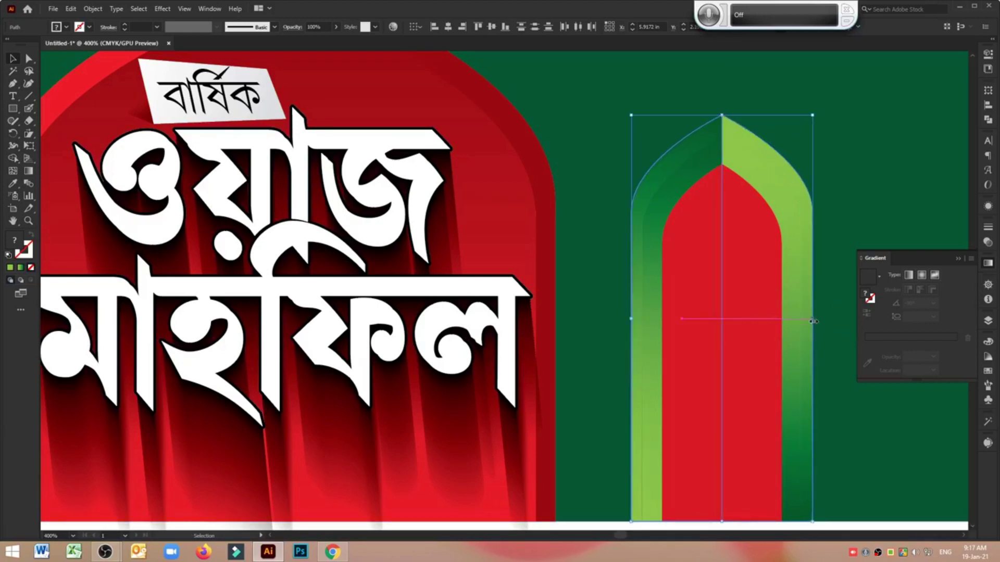
Reverse the gradients on the left half and then on the whole green arch.
{"action": "left_click", "coordinate": [710, 147]}
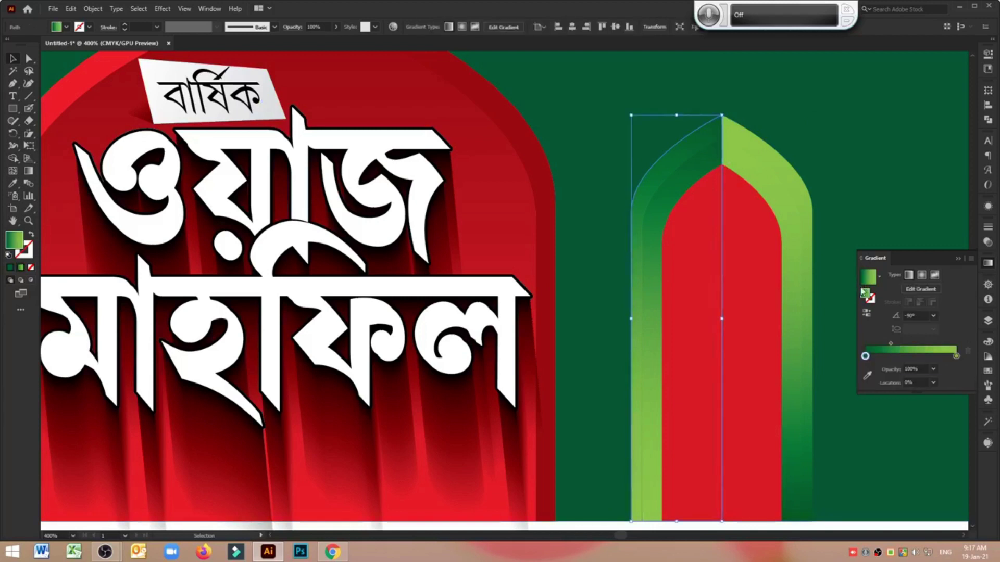
{"action": "left_click", "coordinate": [866, 315]}
{"action": "left_click", "coordinate": [742, 136]}
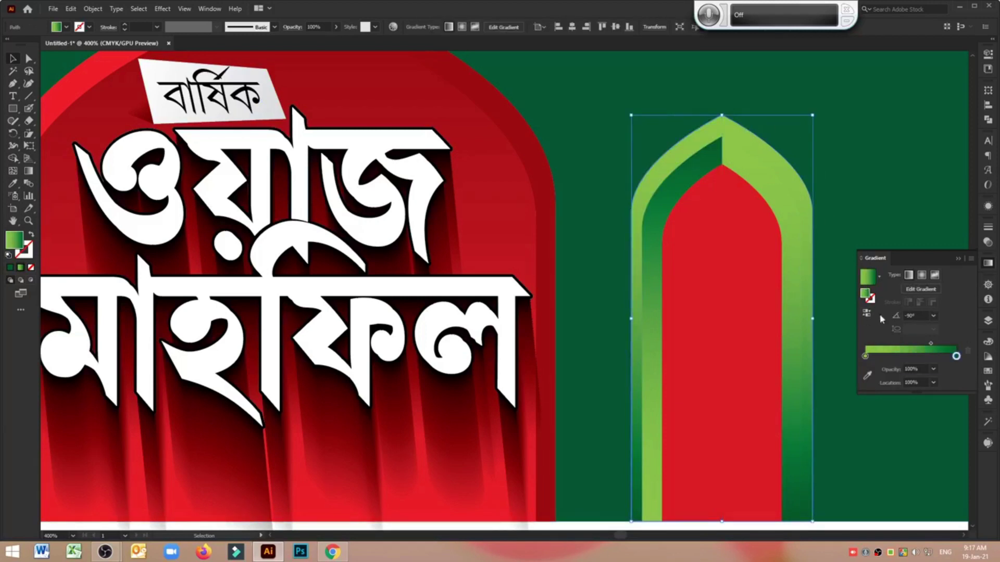
{"action": "left_click", "coordinate": [866, 313]}
{"action": "left_click", "coordinate": [867, 167]}
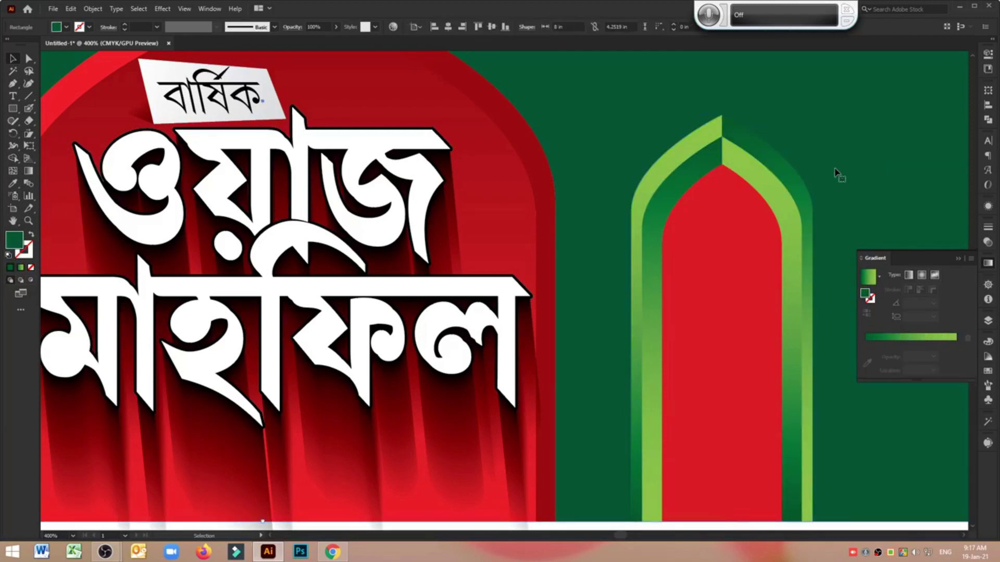
Reselect both arch halves and widen them slightly on both sides.
{"action": "left_click", "coordinate": [701, 136]}
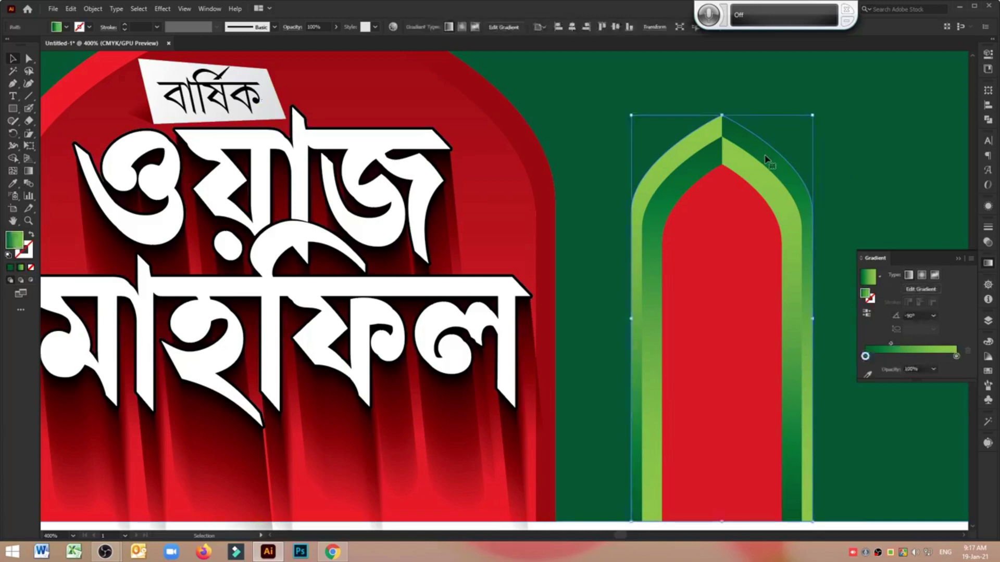
{"action": "left_click", "coordinate": [701, 140], "text": "shift"}
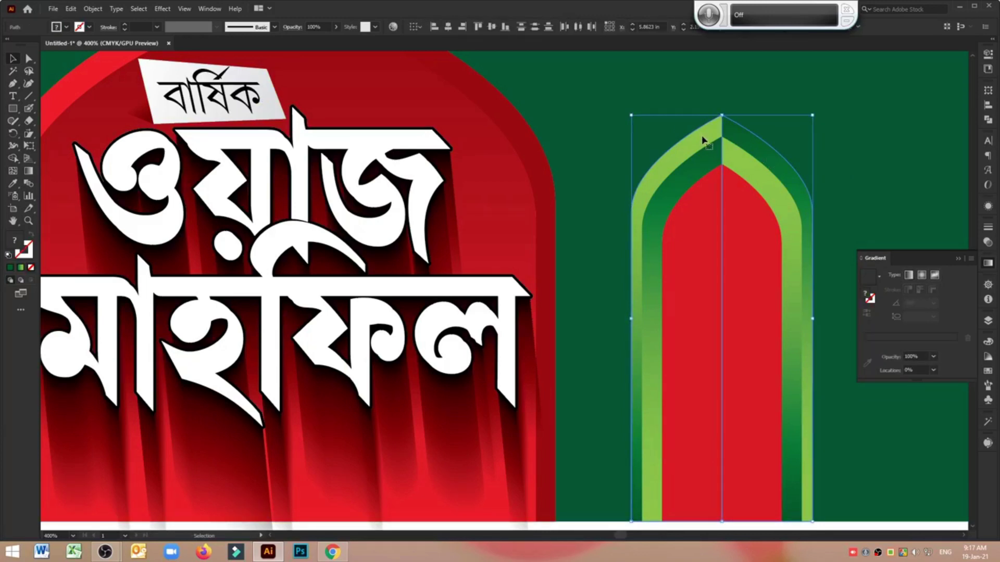
{"action": "scroll", "coordinate": [703, 139], "scroll_direction": "down", "scroll_amount": 2}
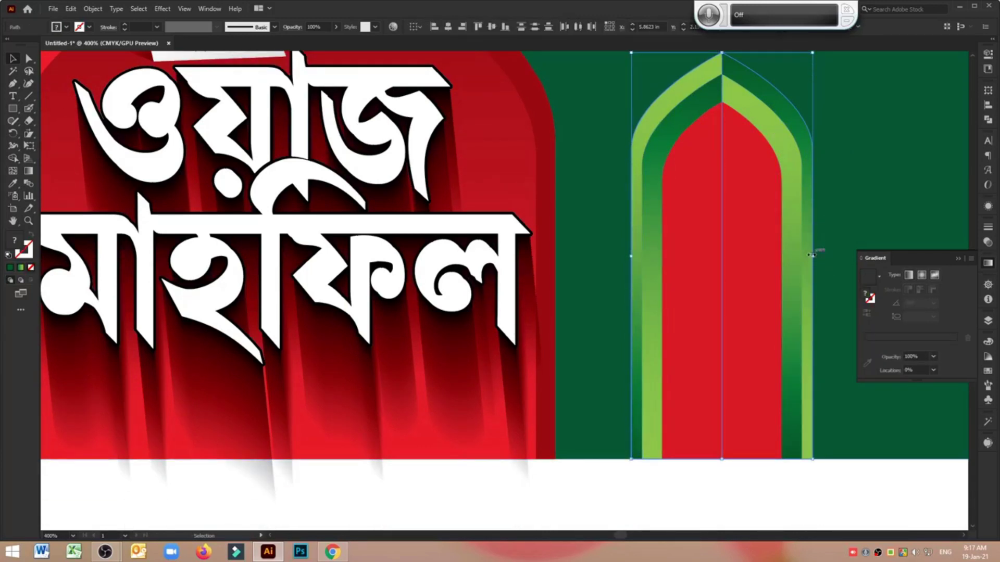
{"action": "left_click_drag", "start_coordinate": [815, 255], "coordinate": [817, 256]}
Give the inner arch a linear gradient fill with a white first stop.
{"action": "left_click", "coordinate": [770, 246]}
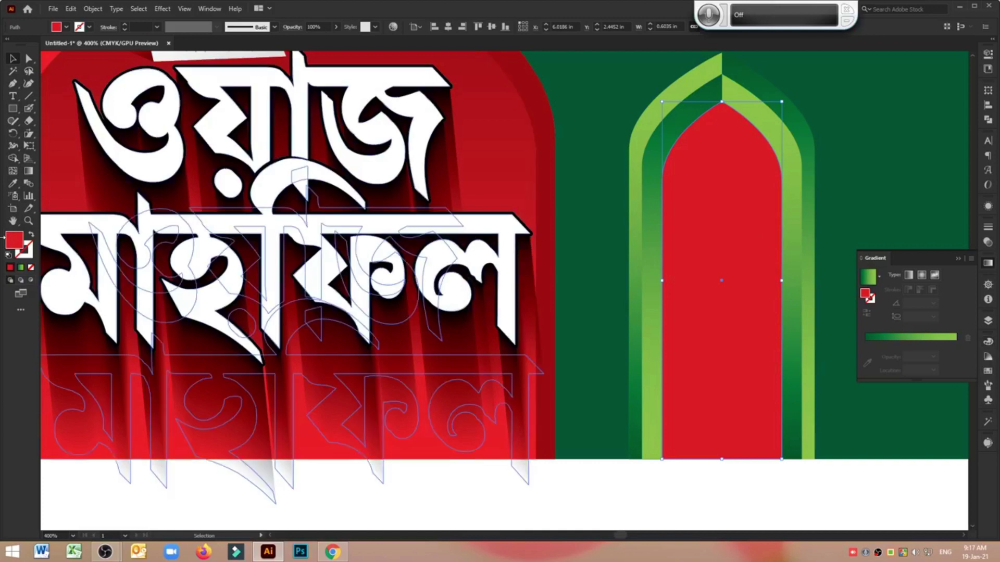
{"action": "left_click", "coordinate": [21, 267]}
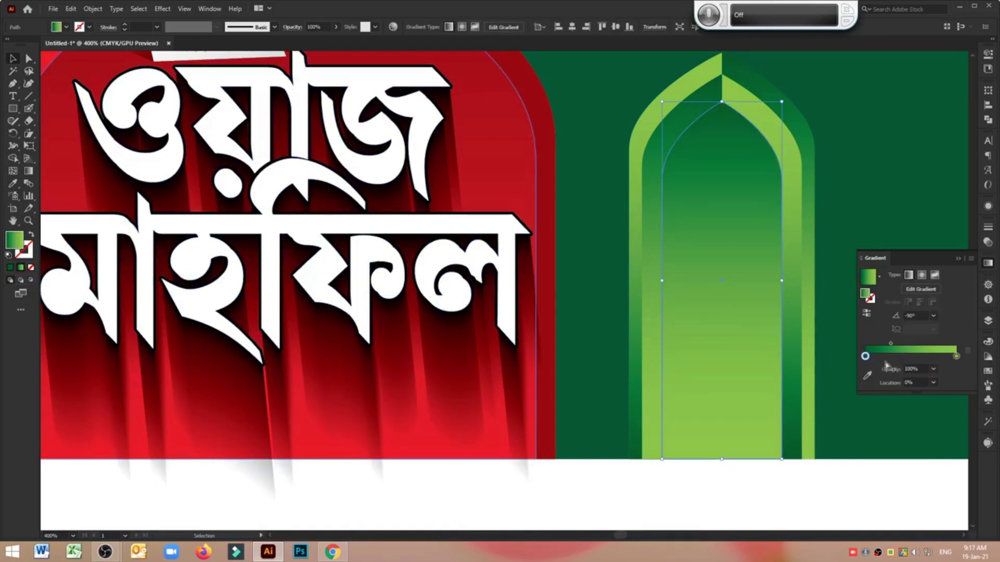
{"action": "double_click", "coordinate": [865, 356]}
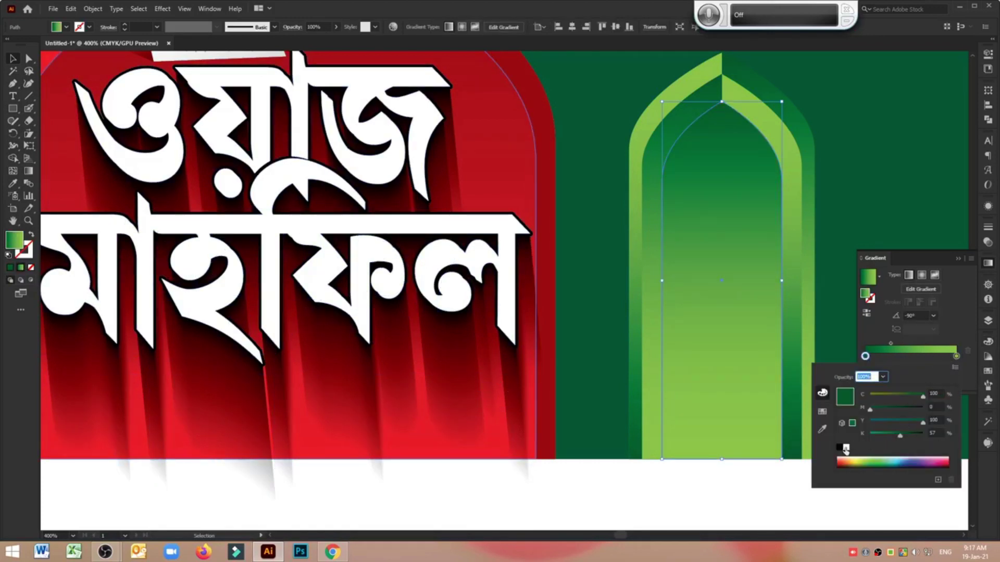
{"action": "left_click", "coordinate": [846, 448]}
{"action": "left_click", "coordinate": [956, 356]}
Turn the gradient's end stop yellow, keeping white on top, then switch to Chrome.
{"action": "double_click", "coordinate": [956, 356]}
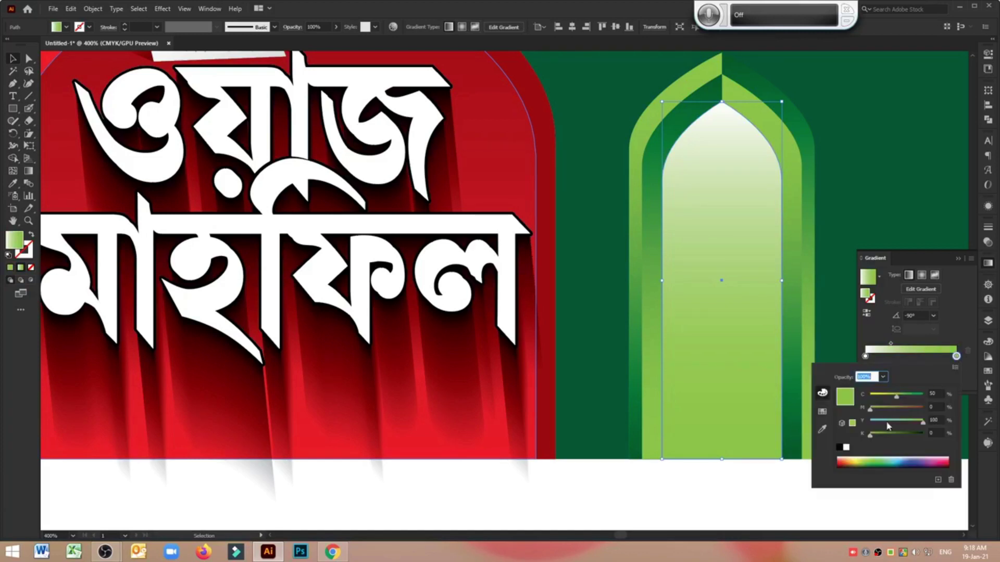
{"action": "mouse_move", "coordinate": [889, 399]}
{"action": "left_mouse_down"}
{"action": "mouse_move", "coordinate": [869, 404]}
{"action": "mouse_move", "coordinate": [884, 412]}
{"action": "left_mouse_up"}
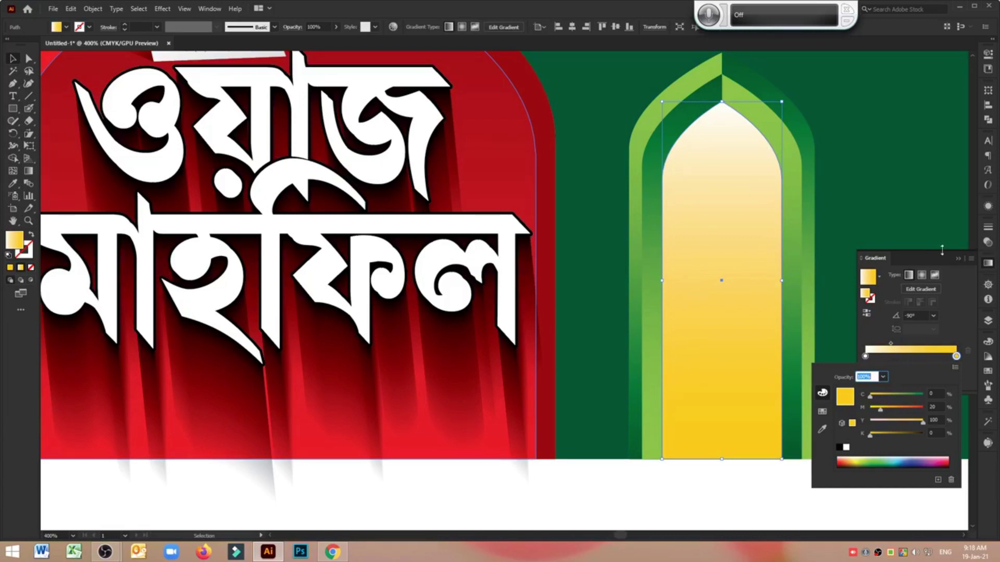
{"action": "left_click", "coordinate": [911, 282]}
{"action": "left_click", "coordinate": [866, 313]}
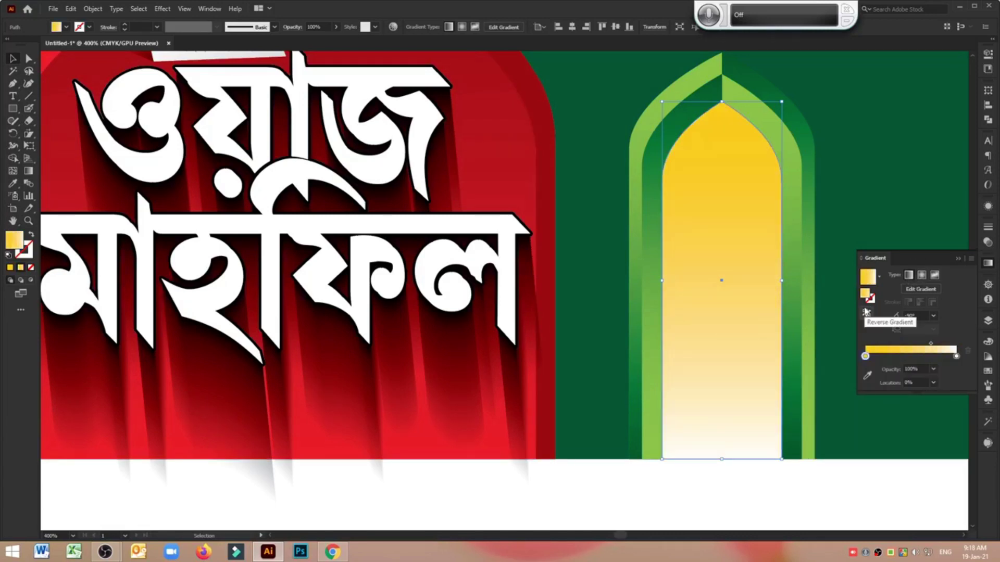
{"action": "left_click", "coordinate": [866, 313]}
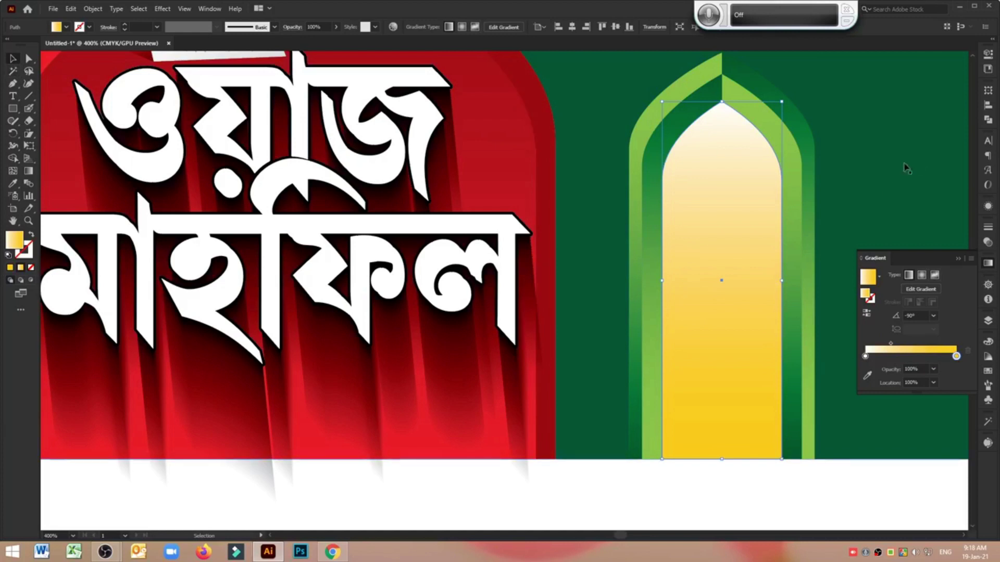
{"action": "left_click", "coordinate": [709, 493]}
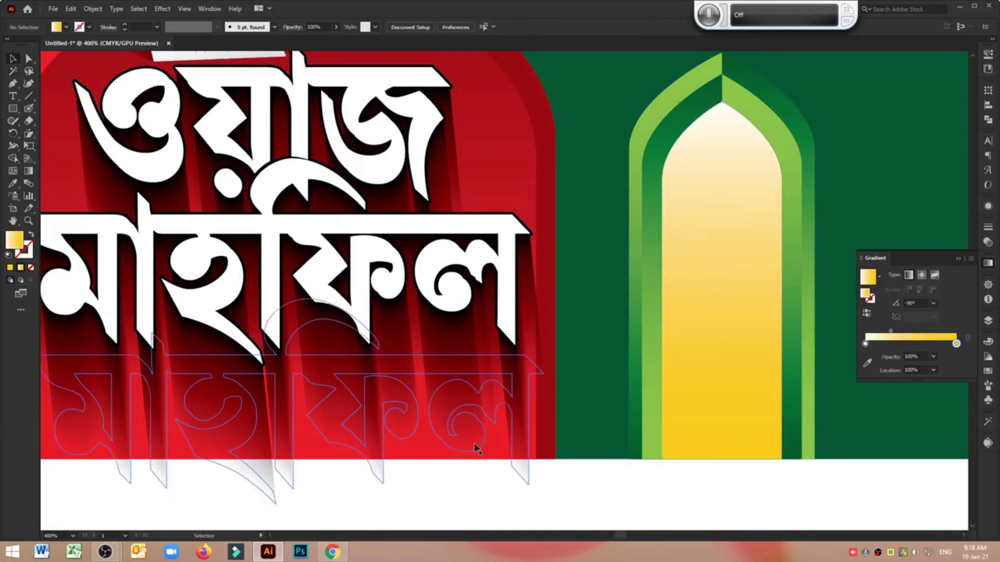
{"action": "left_click", "coordinate": [343, 552]}
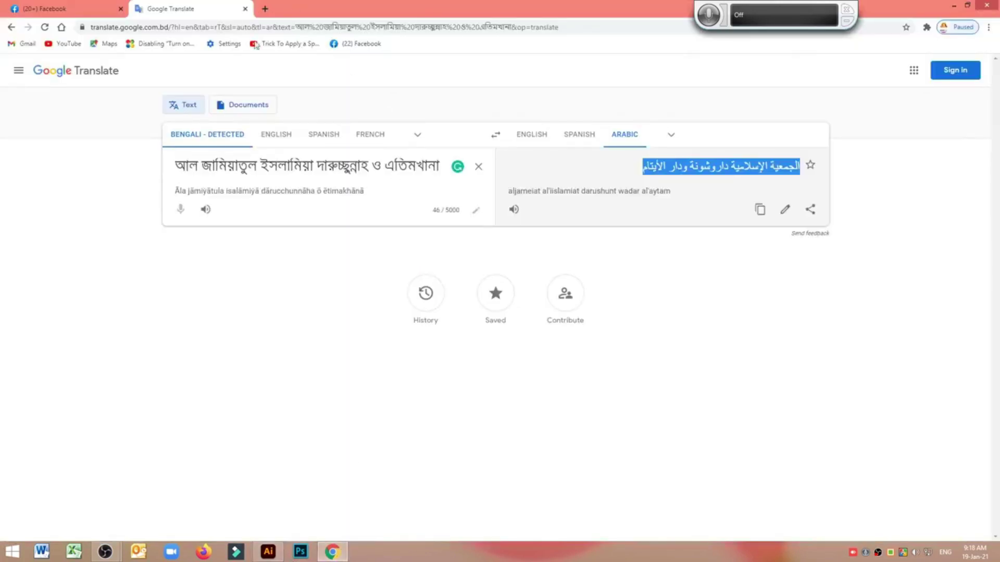
In a new tab, search Google for "minar".
{"action": "left_click", "coordinate": [264, 10]}
{"action": "left_click", "coordinate": [398, 218]}
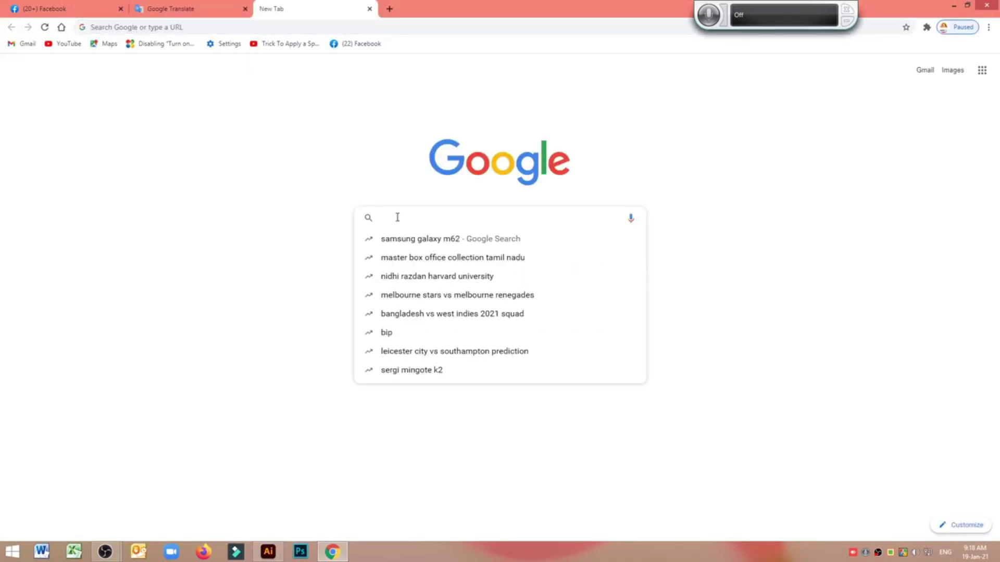
{"action": "type", "text": "মহমহ"}
{"action": "key", "text": "BackSpace"}
{"action": "key", "text": "BackSpace"}
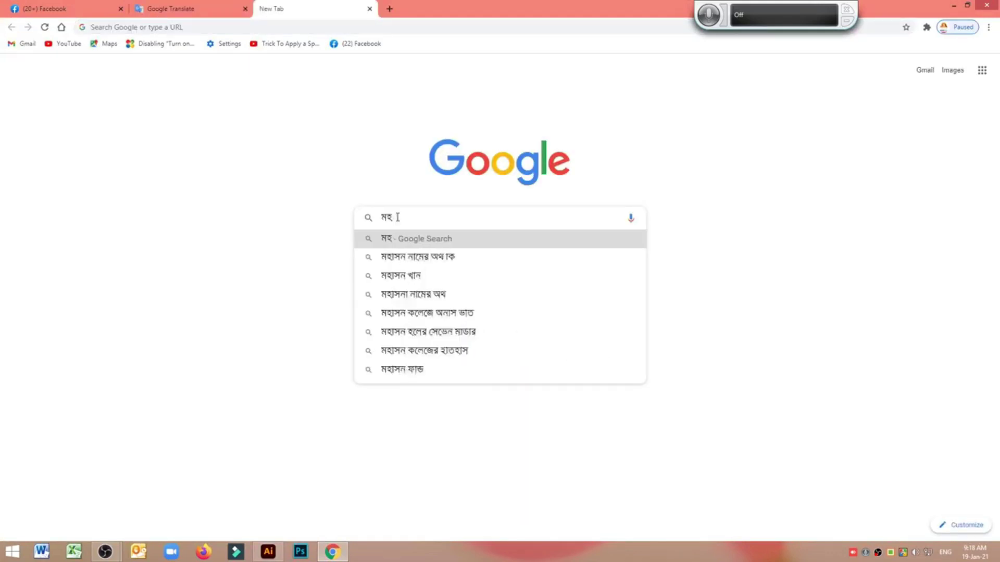
{"action": "key", "text": "BackSpace"}
{"action": "key", "text": "BackSpace"}
{"action": "type", "text": "minar"}
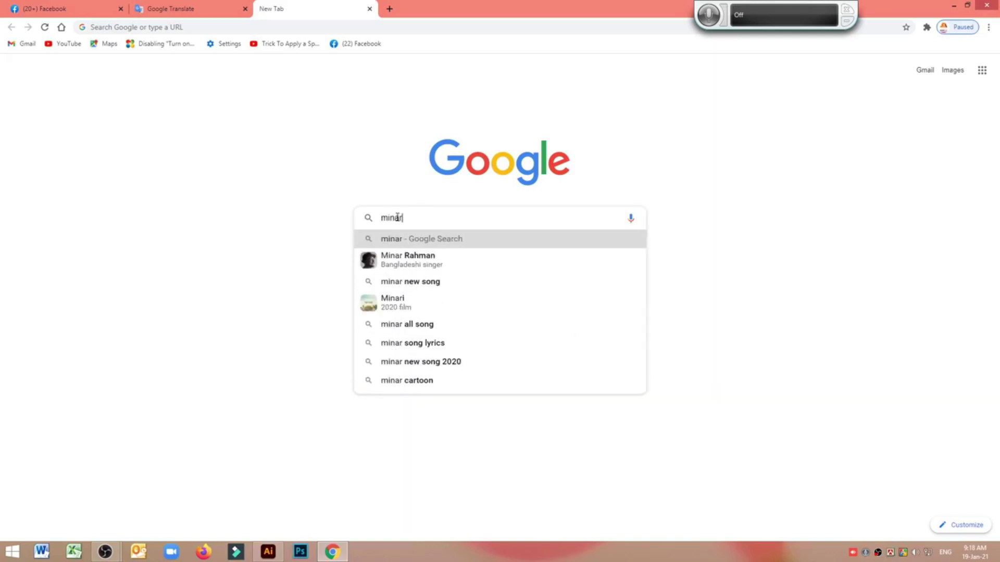
{"action": "key", "text": "Return"}
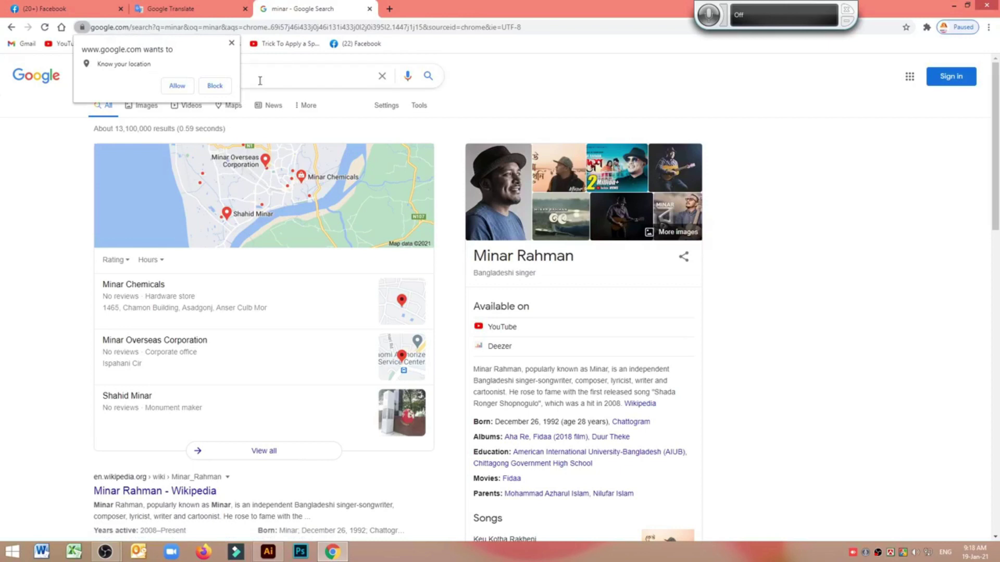
Refine the search to "minar png", dismiss the location request, and show Images results.
{"action": "left_click", "coordinate": [262, 80]}
{"action": "left_click", "coordinate": [232, 43]}
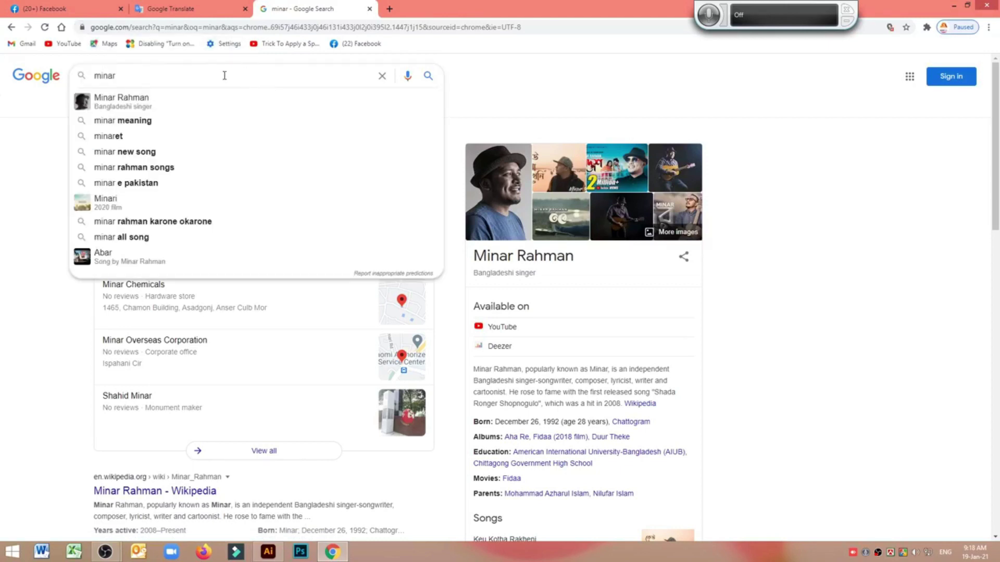
{"action": "type", "text": "png"}
{"action": "key", "text": "Return"}
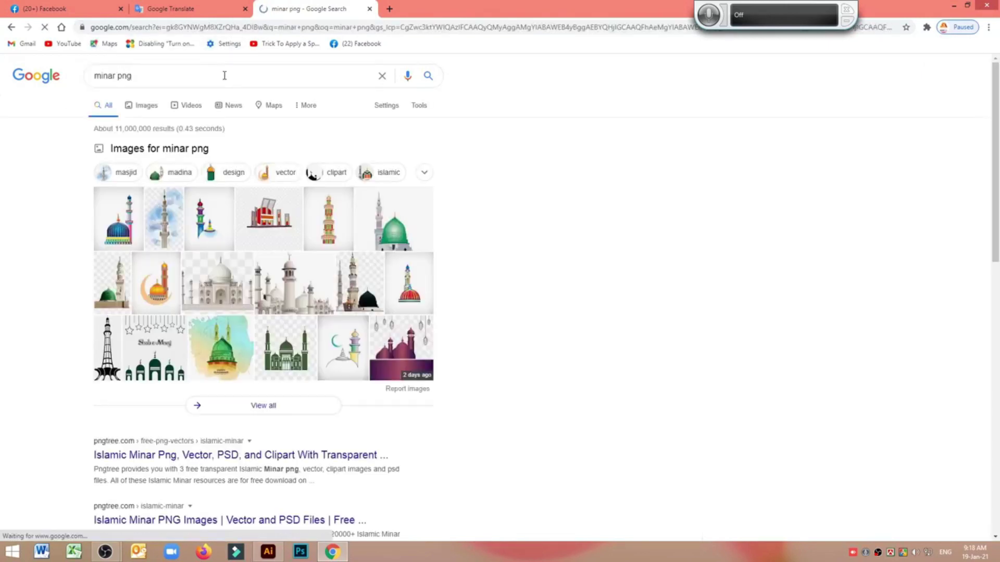
{"action": "left_click", "coordinate": [147, 107]}
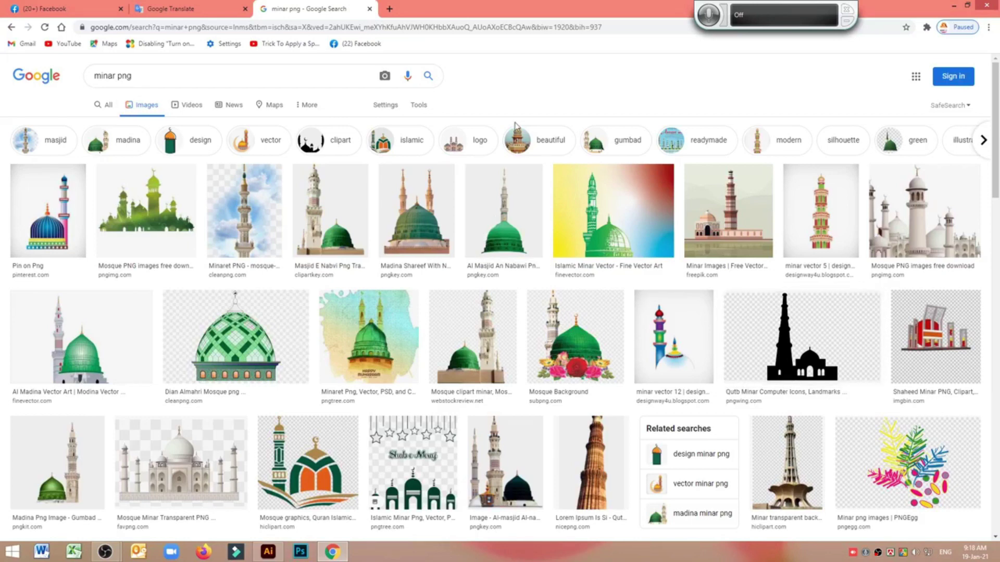
Save the green mosque silhouette from the Beautiful category as mosque_PNG44, then close the preview.
{"action": "left_click", "coordinate": [526, 143]}
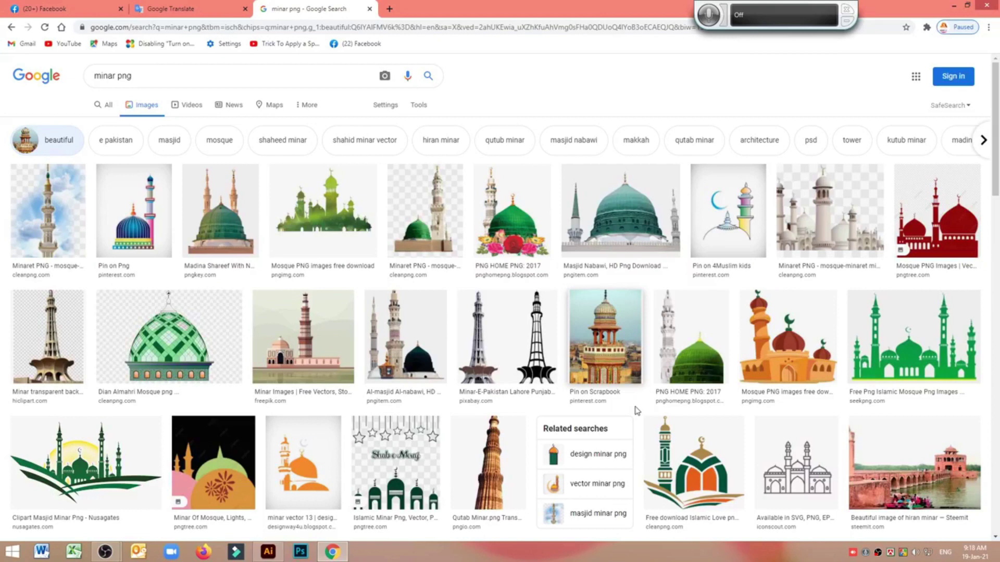
{"action": "left_click", "coordinate": [323, 213]}
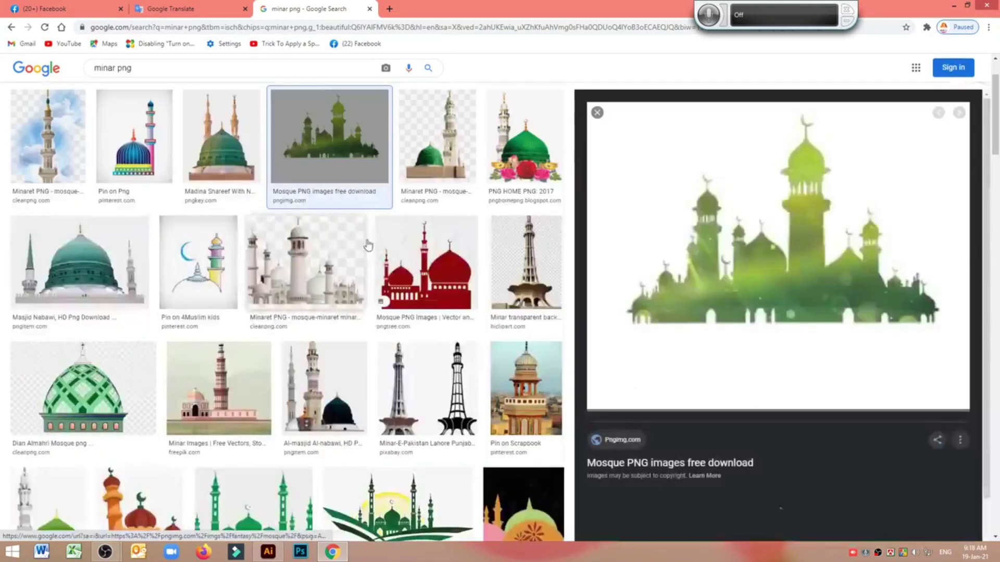
{"action": "right_click", "coordinate": [781, 225]}
{"action": "left_click", "coordinate": [825, 320]}
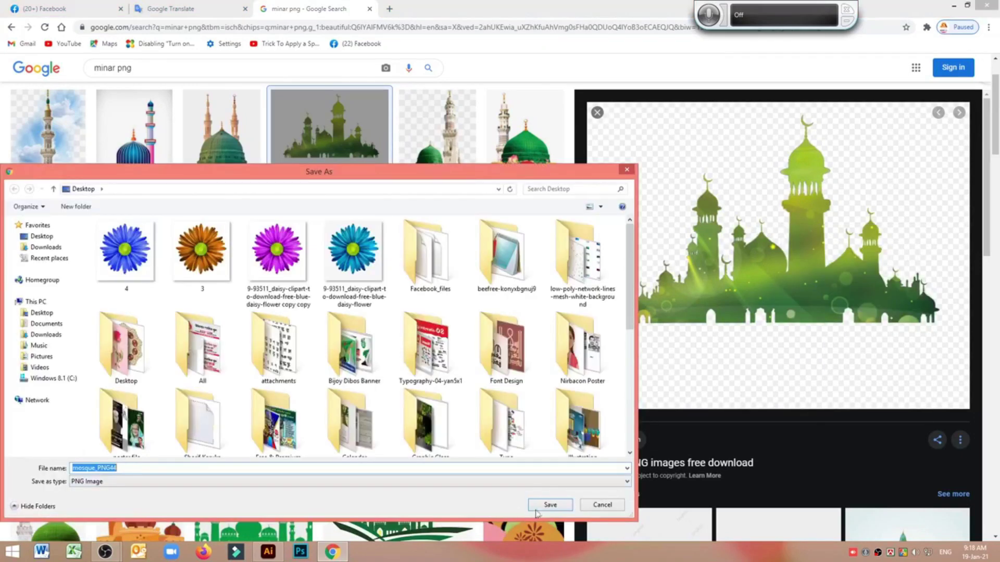
{"action": "left_click", "coordinate": [546, 505]}
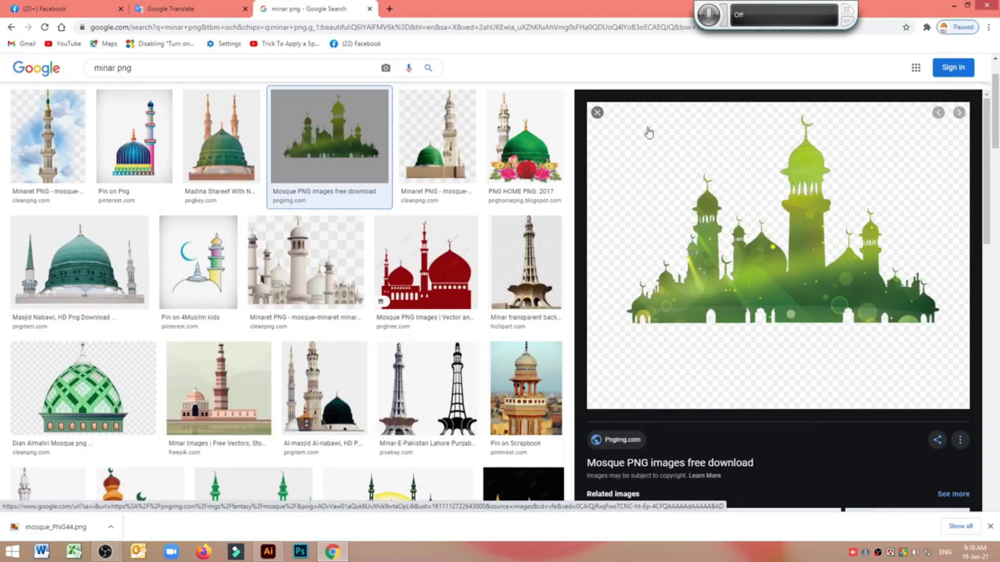
{"action": "left_click", "coordinate": [598, 113]}
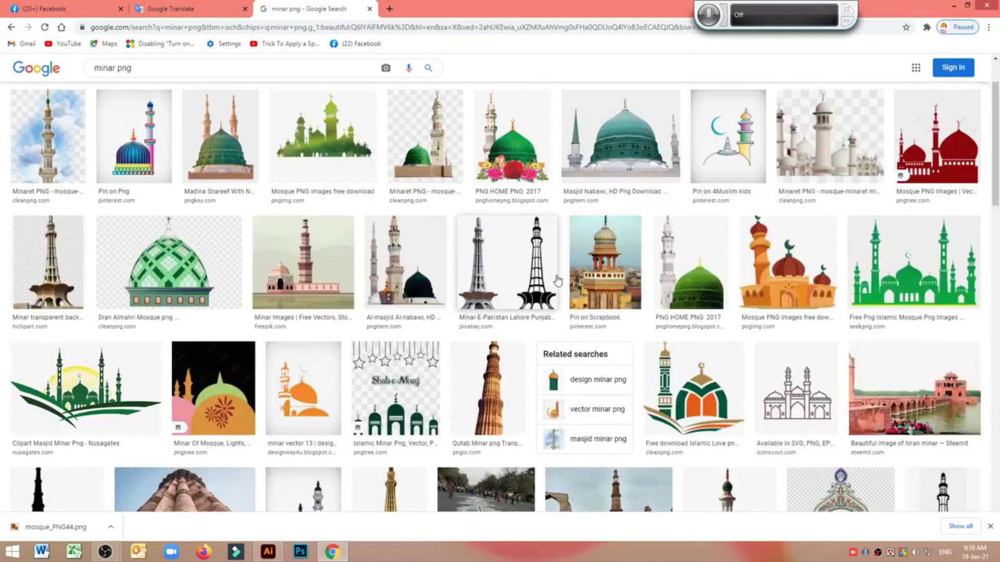
Find and save the white Pin on Arabesque archway photo from the image results.
{"action": "scroll", "coordinate": [557, 282], "scroll_direction": "down", "scroll_amount": 3}
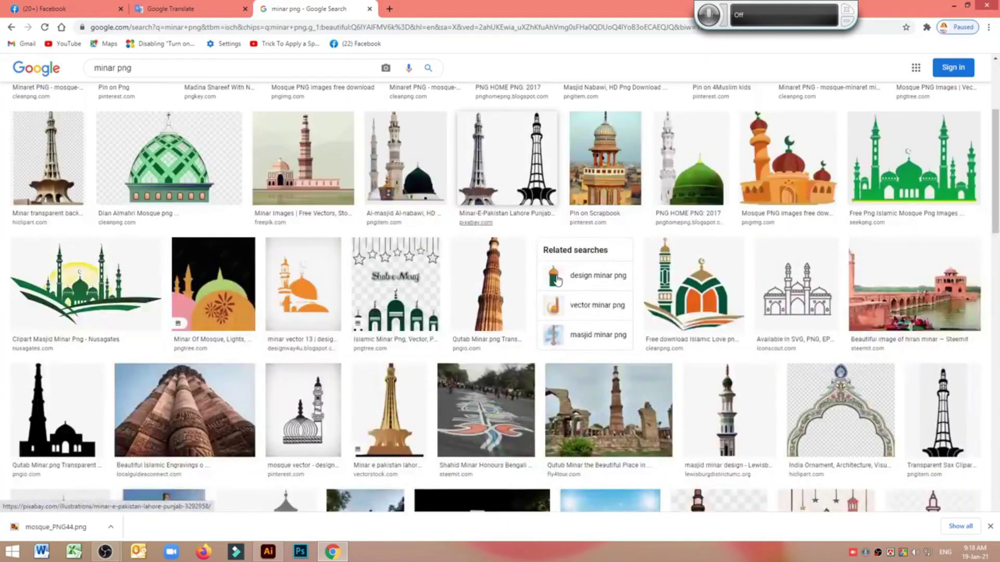
{"action": "scroll", "coordinate": [557, 281], "scroll_direction": "down", "scroll_amount": 2}
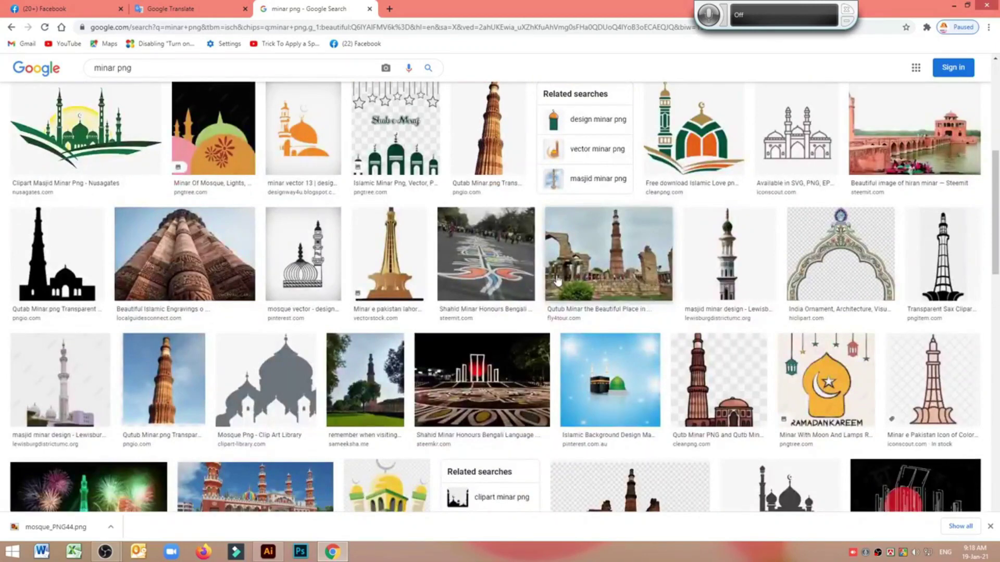
{"action": "scroll", "coordinate": [556, 281], "scroll_direction": "down", "scroll_amount": 3}
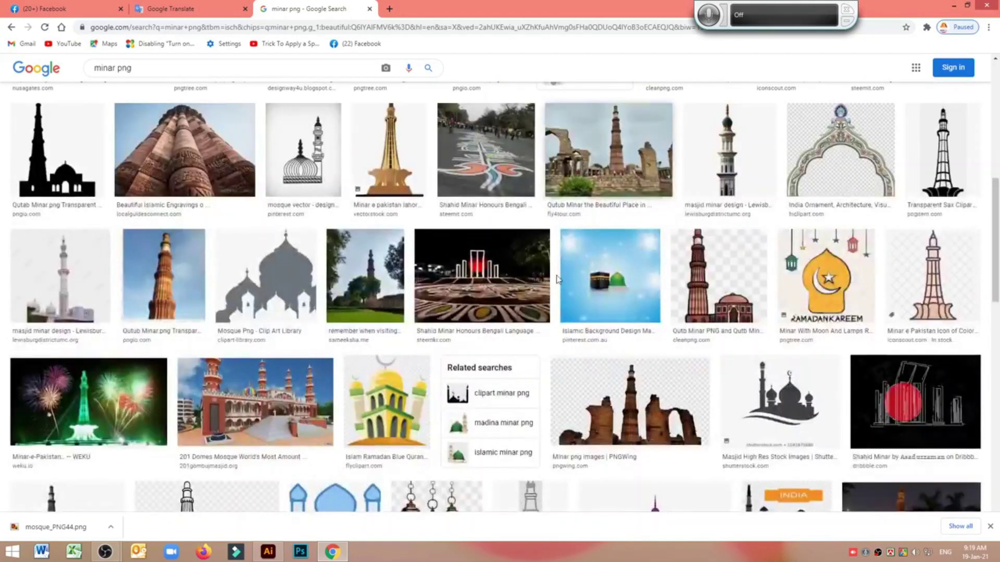
{"action": "scroll", "coordinate": [558, 280], "scroll_direction": "down", "scroll_amount": 1}
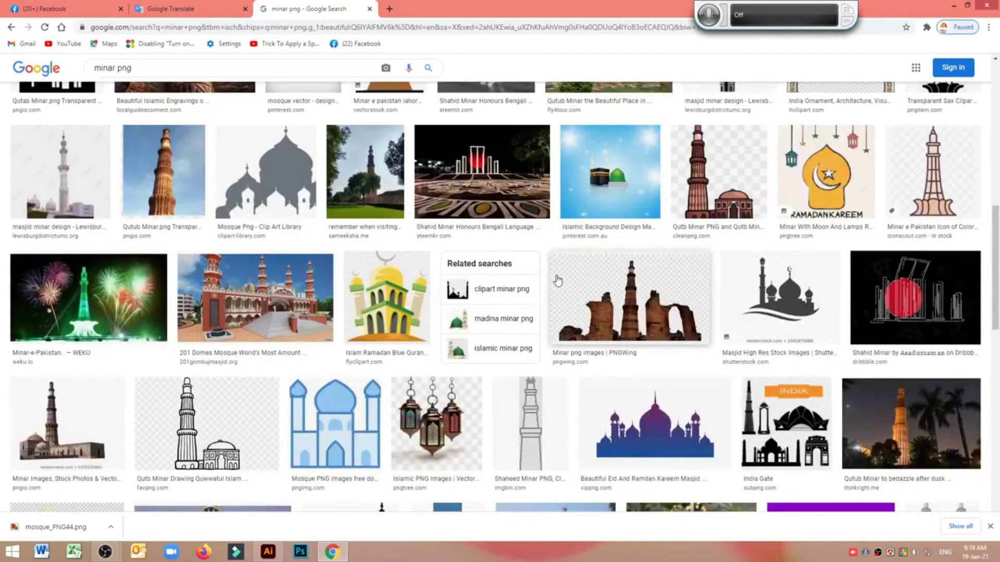
{"action": "scroll", "coordinate": [558, 281], "scroll_direction": "down", "scroll_amount": 2}
{"action": "scroll", "coordinate": [558, 281], "scroll_direction": "down", "scroll_amount": 3}
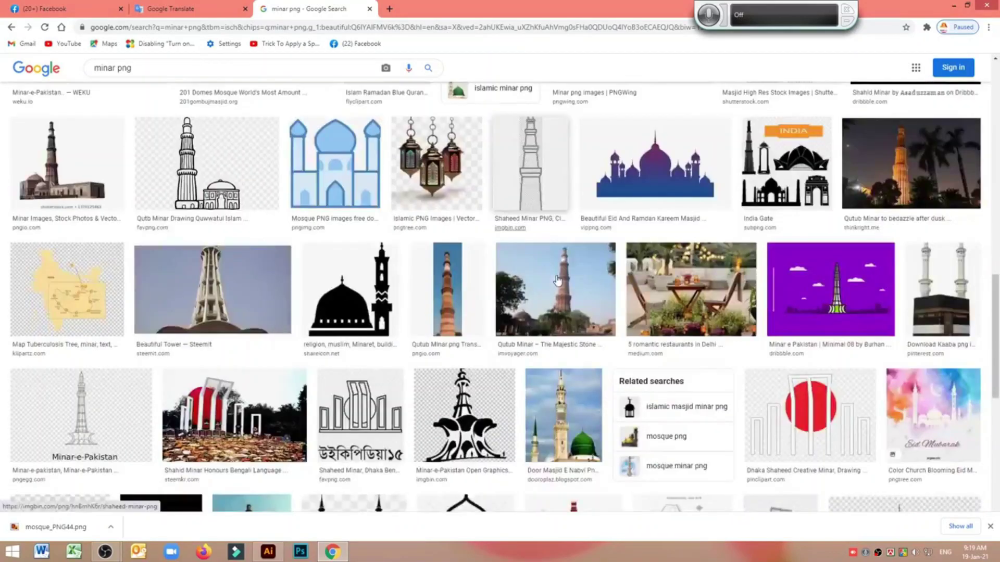
{"action": "scroll", "coordinate": [556, 281], "scroll_direction": "down", "scroll_amount": 1}
{"action": "scroll", "coordinate": [556, 282], "scroll_direction": "down", "scroll_amount": 5}
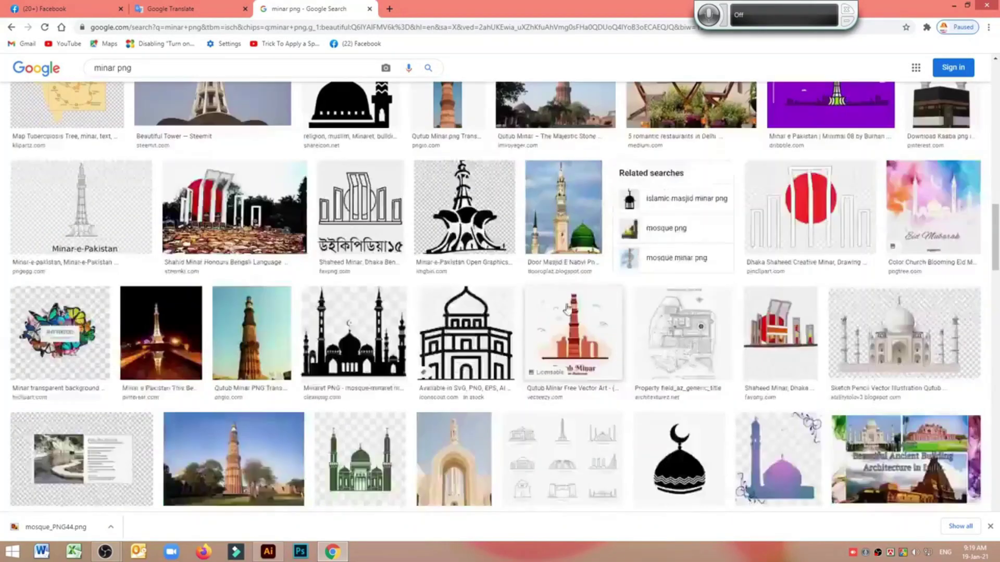
{"action": "scroll", "coordinate": [568, 308], "scroll_direction": "down", "scroll_amount": 3}
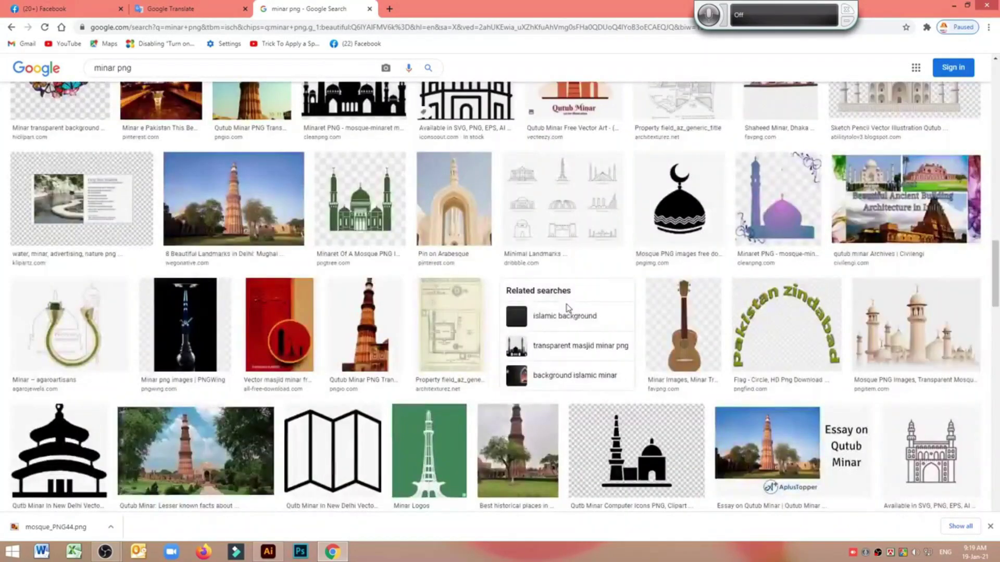
{"action": "left_click", "coordinate": [449, 199]}
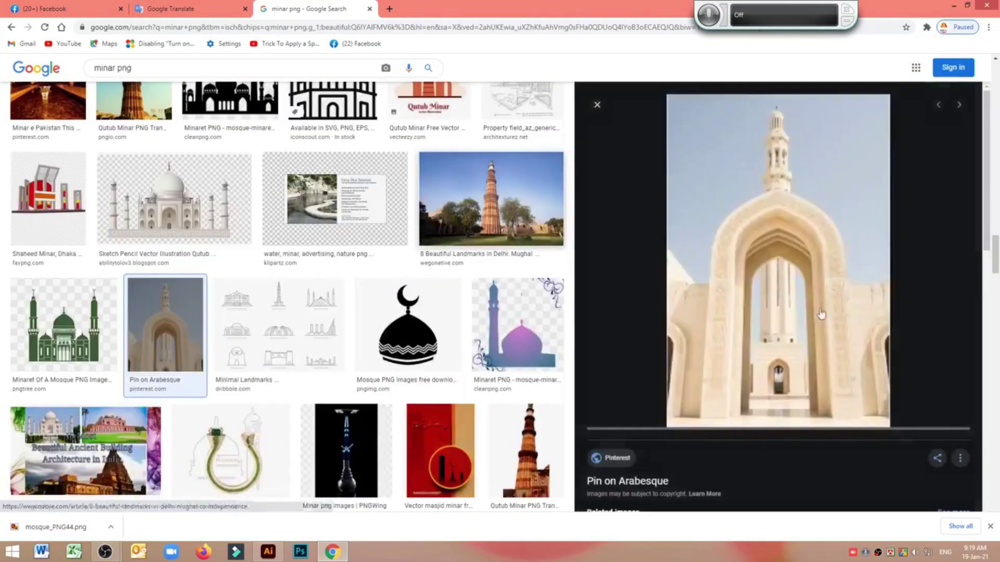
{"action": "right_click", "coordinate": [792, 263]}
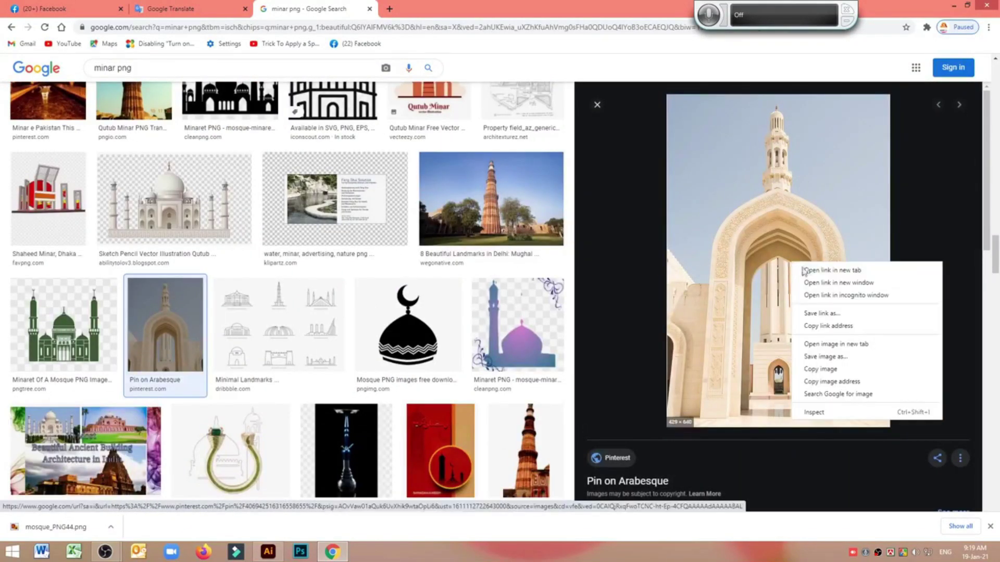
{"action": "left_click", "coordinate": [823, 357]}
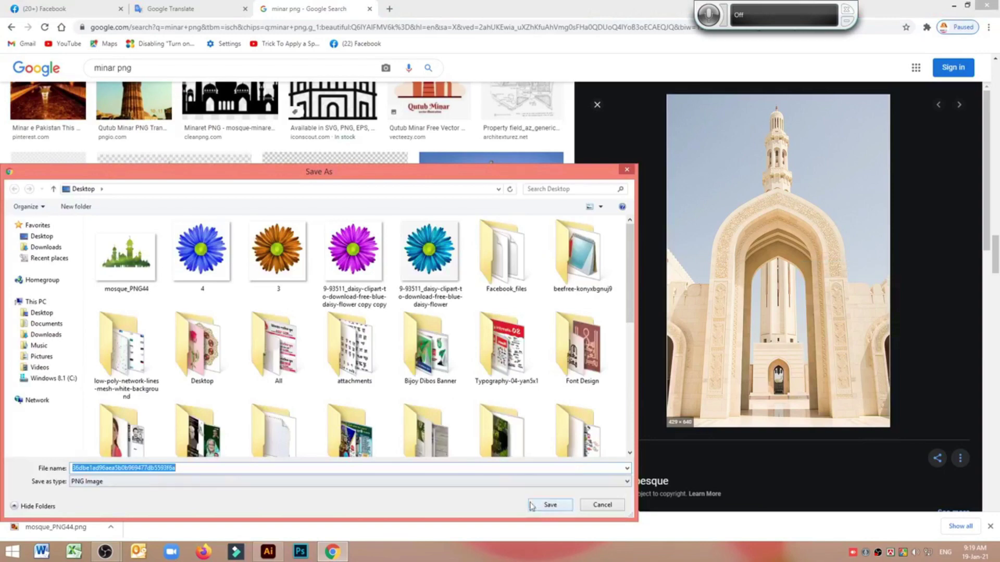
{"action": "left_click", "coordinate": [550, 504]}
Place the downloaded archway photo into the Illustrator poster over the arch.
{"action": "scroll", "coordinate": [350, 404], "scroll_direction": "down", "scroll_amount": 3}
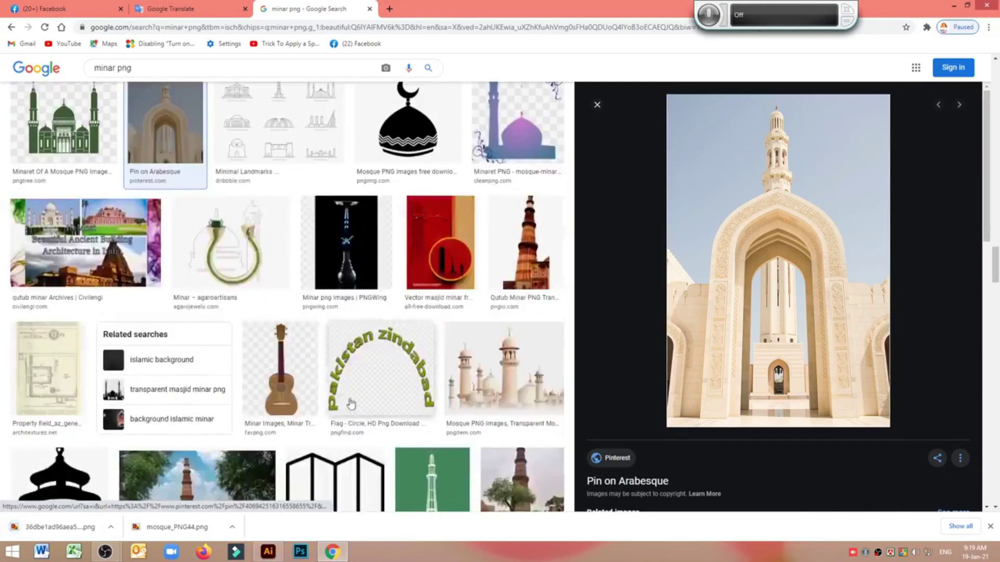
{"action": "scroll", "coordinate": [350, 404], "scroll_direction": "down", "scroll_amount": 4}
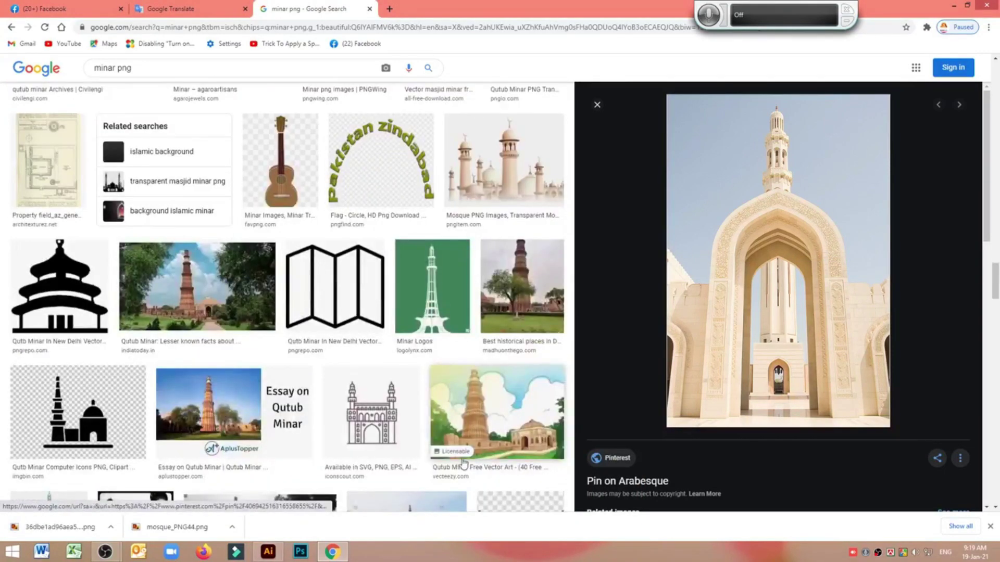
{"action": "scroll", "coordinate": [463, 464], "scroll_direction": "down", "scroll_amount": 5}
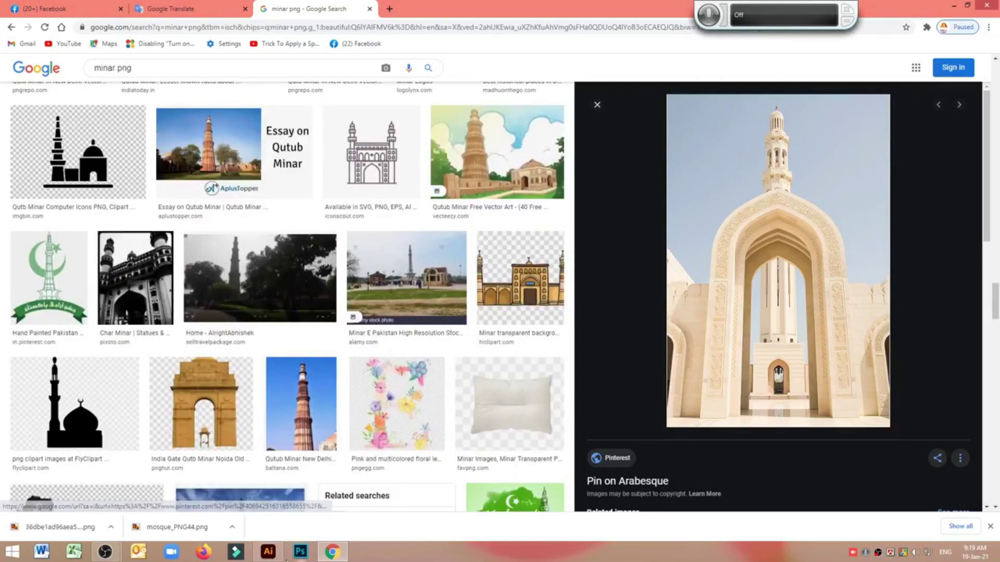
{"action": "left_click", "coordinate": [274, 554]}
{"action": "left_click", "coordinate": [52, 8]}
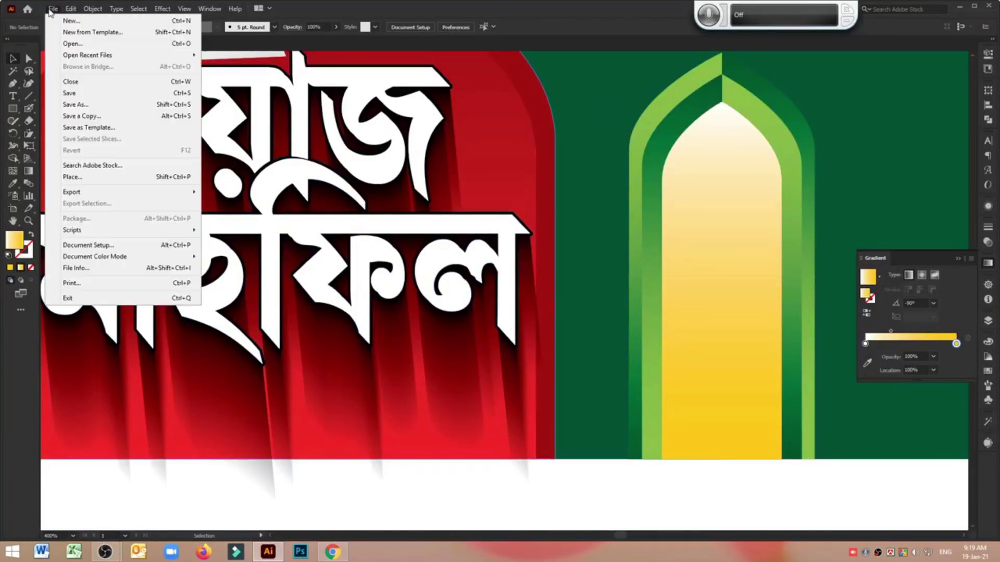
{"action": "left_click", "coordinate": [104, 177]}
{"action": "left_click", "coordinate": [132, 97]}
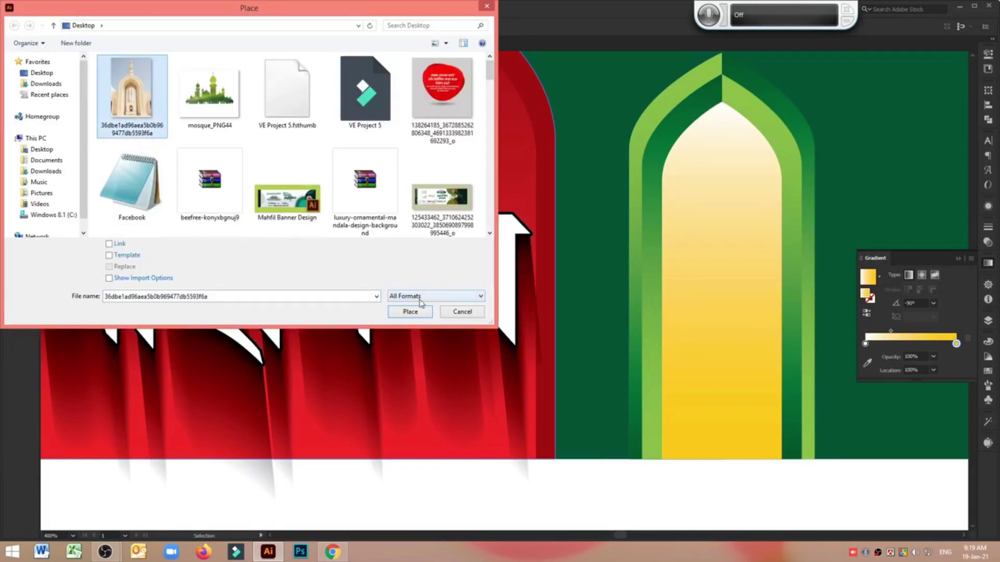
{"action": "left_click", "coordinate": [410, 311]}
{"action": "left_click_drag", "start_coordinate": [636, 134], "coordinate": [784, 505]}
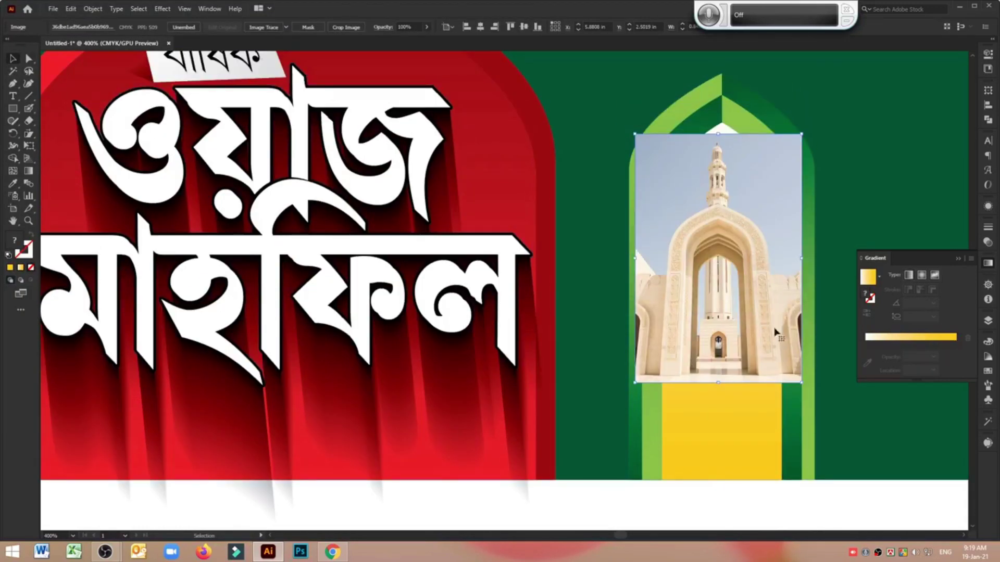
Scale and position the archway photo so it fills the arch shape.
{"action": "left_click", "coordinate": [803, 384], "text": "shift"}
{"action": "left_click_drag", "start_coordinate": [804, 385], "coordinate": [812, 400]}
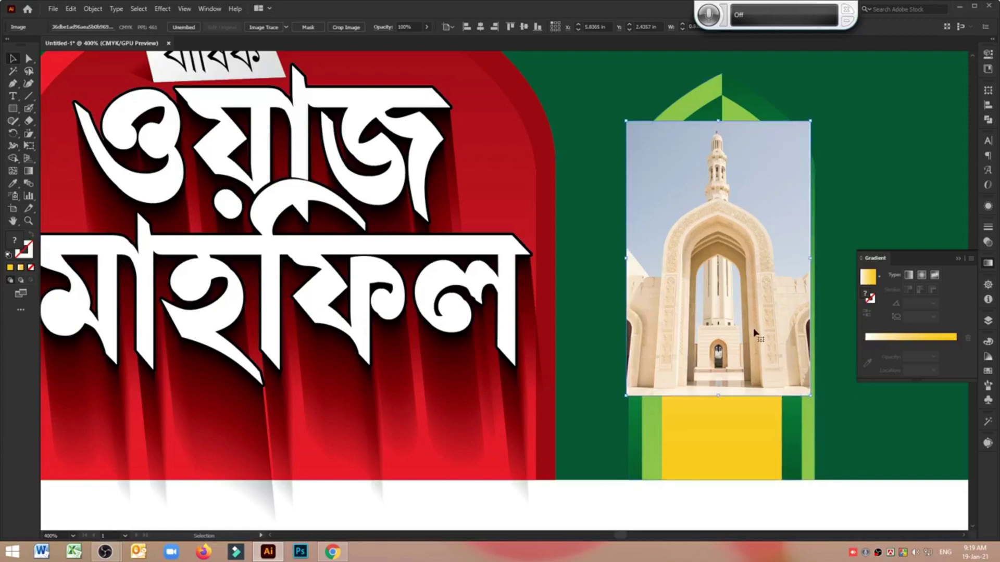
{"action": "left_click_drag", "start_coordinate": [755, 333], "coordinate": [755, 404]}
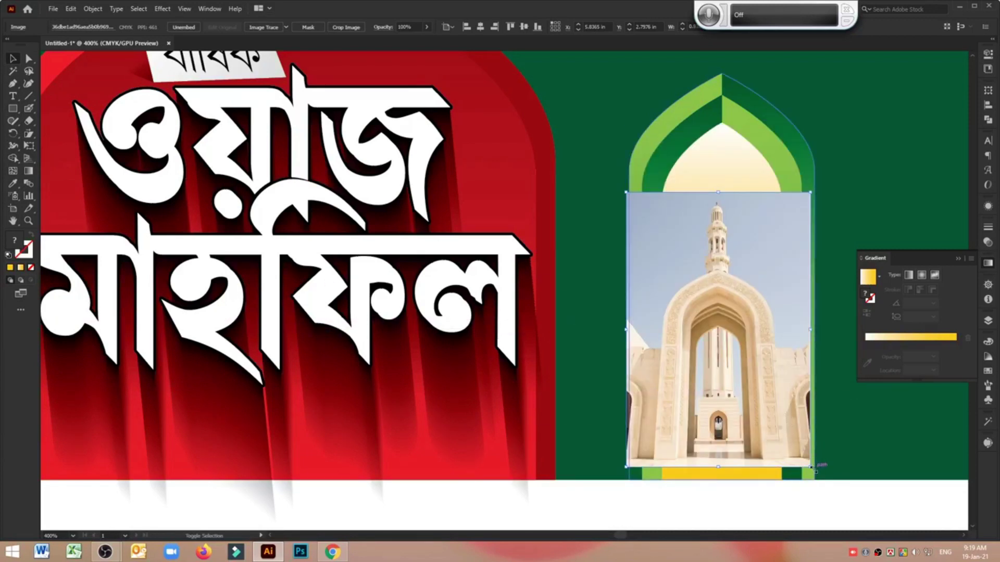
{"action": "left_click_drag", "start_coordinate": [810, 466], "coordinate": [800, 461]}
{"action": "left_click_drag", "start_coordinate": [766, 416], "coordinate": [745, 442]}
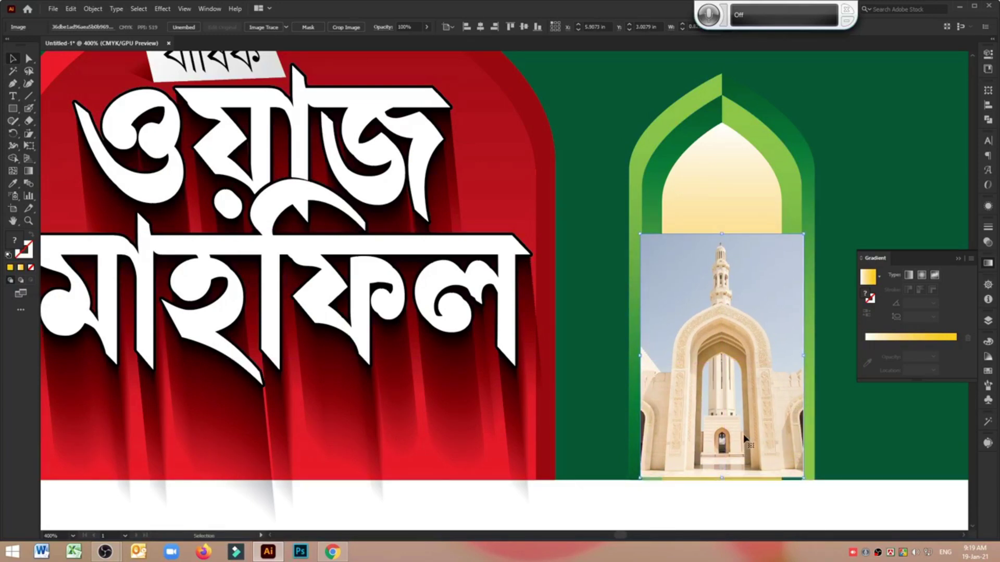
{"action": "key", "text": "Down"}
{"action": "key", "text": "Down"}
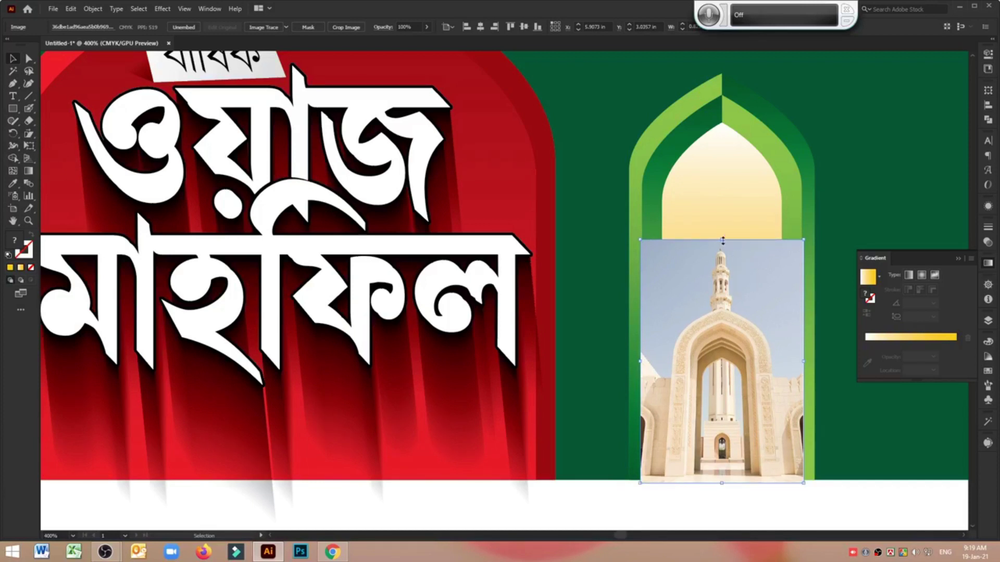
{"action": "left_click_drag", "start_coordinate": [723, 240], "coordinate": [724, 185]}
Bring the yellow arch in front of the photo and clip the photo inside it.
{"action": "left_click", "coordinate": [730, 163]}
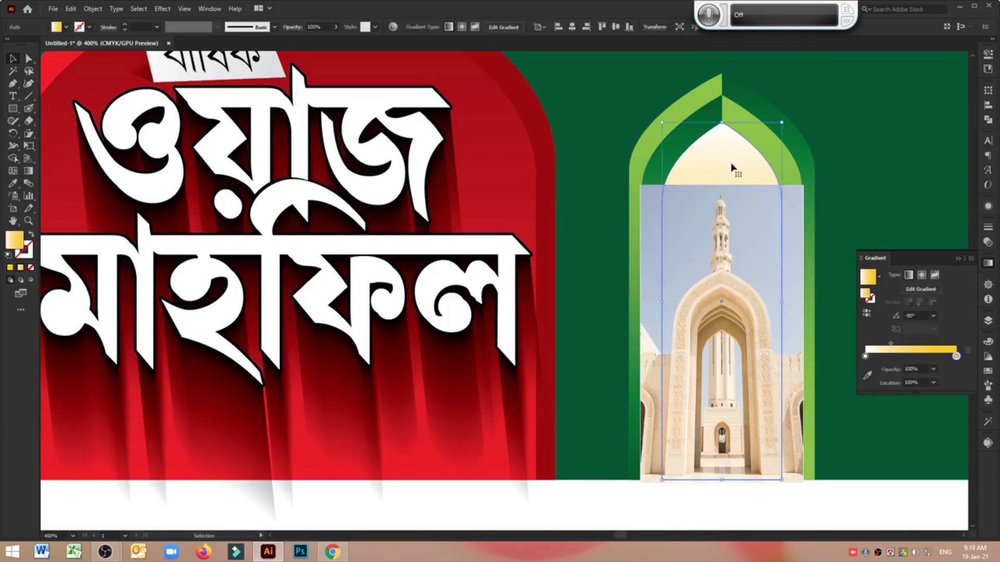
{"action": "key", "text": "a"}
{"action": "key", "text": "ctrl+shift+bracketright"}
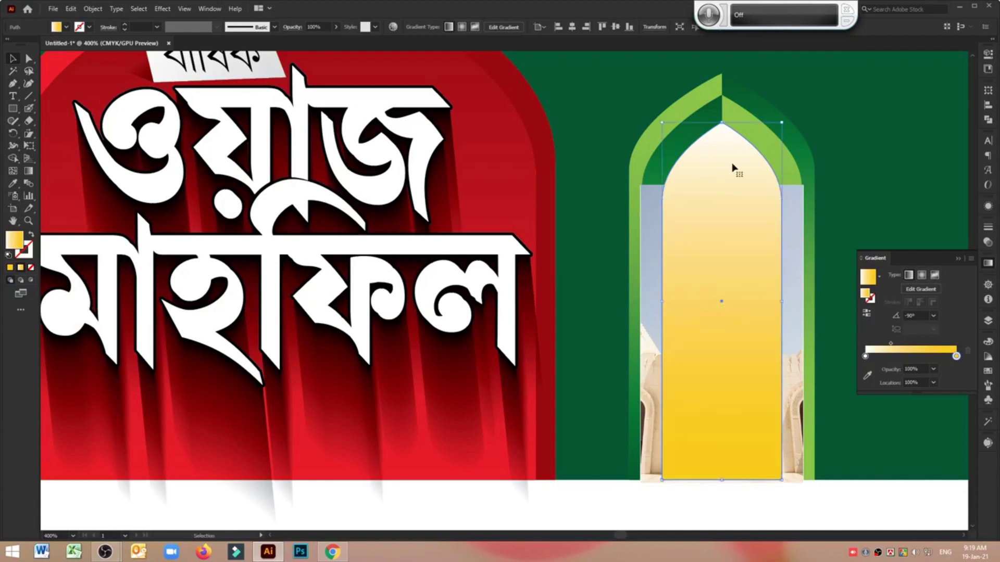
{"action": "left_click", "coordinate": [792, 214], "text": "shift"}
{"action": "right_click", "coordinate": [784, 212]}
{"action": "left_click", "coordinate": [812, 301]}
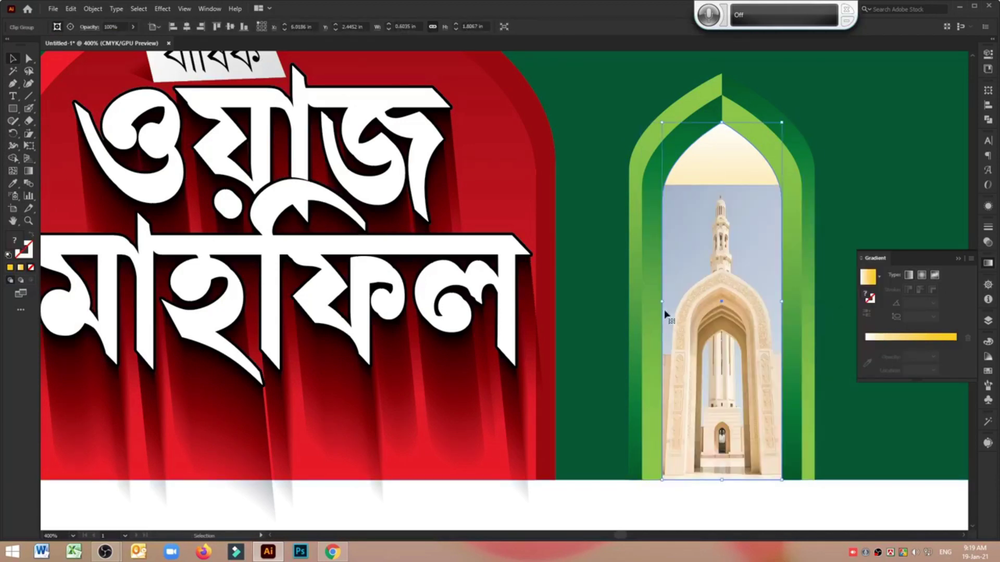
{"action": "scroll", "coordinate": [618, 347], "scroll_direction": "up", "scroll_amount": 1}
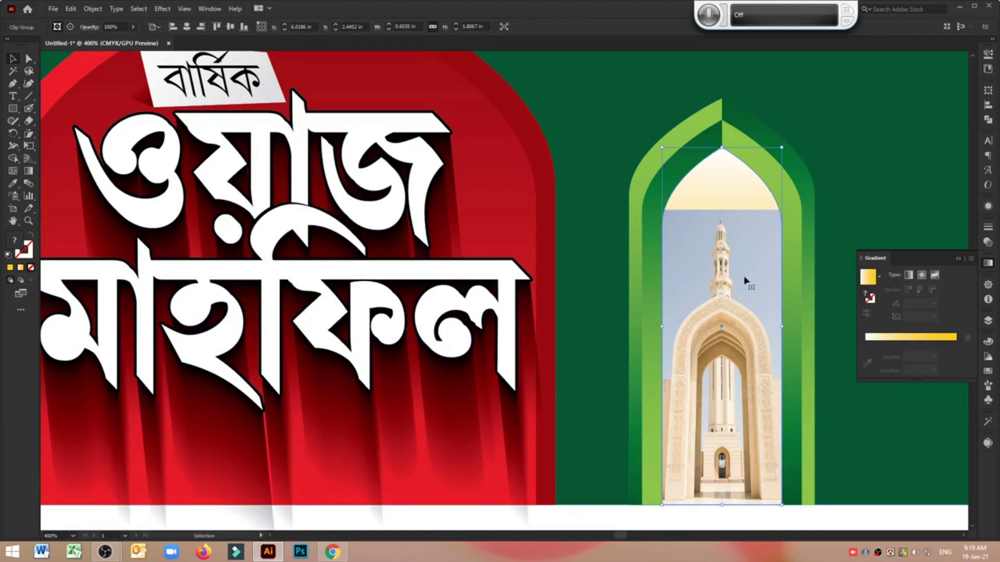
Shift the clipped mosque photo to the left.
{"action": "key", "text": "a"}
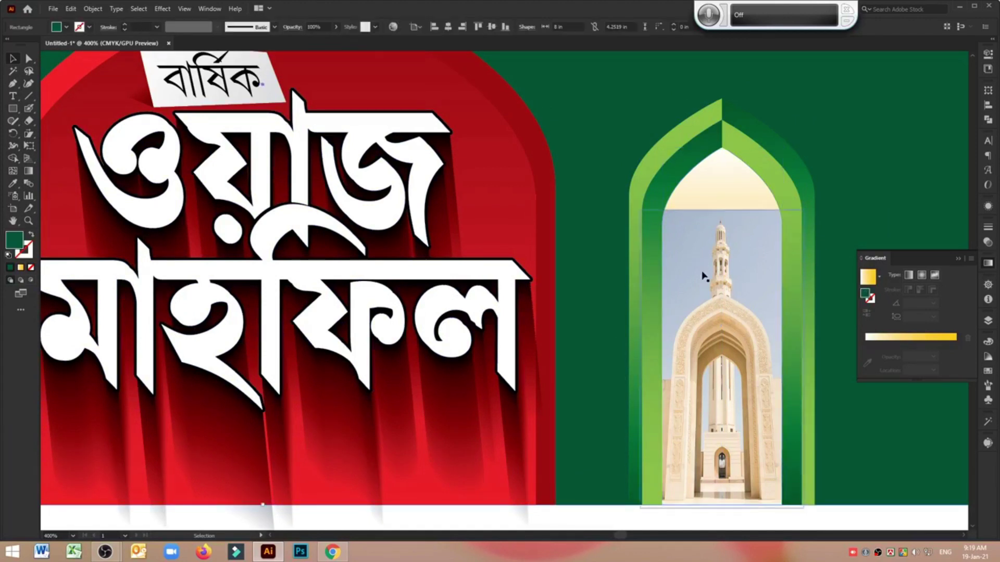
{"action": "left_click", "coordinate": [705, 277]}
{"action": "key", "text": "v"}
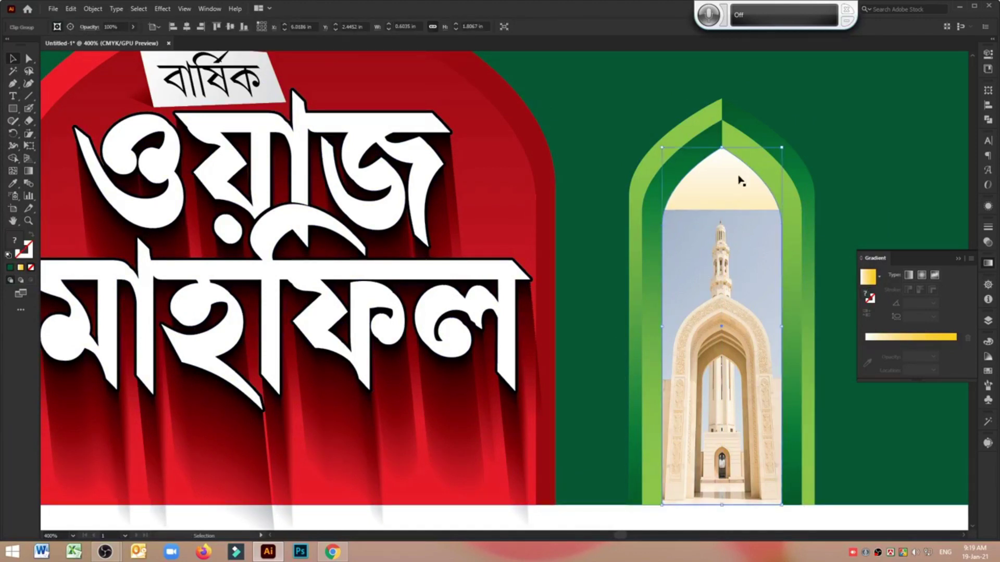
{"action": "left_click_drag", "start_coordinate": [743, 328], "coordinate": [666, 328]}
Fill the yellow arch with the photo's pale-blue sky gradient, reversed.
{"action": "left_click", "coordinate": [750, 200]}
{"action": "key", "text": "i"}
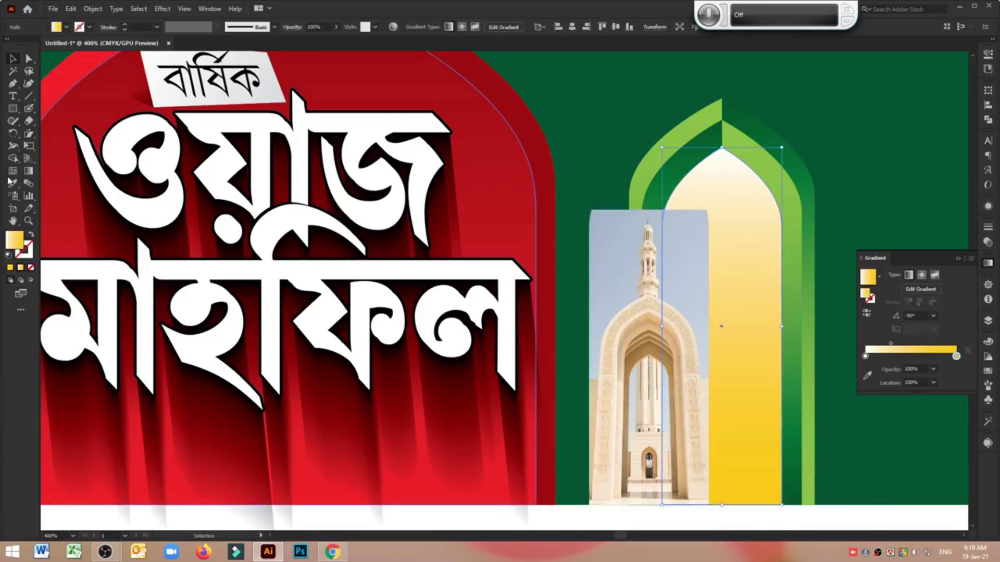
{"action": "left_click", "coordinate": [613, 220]}
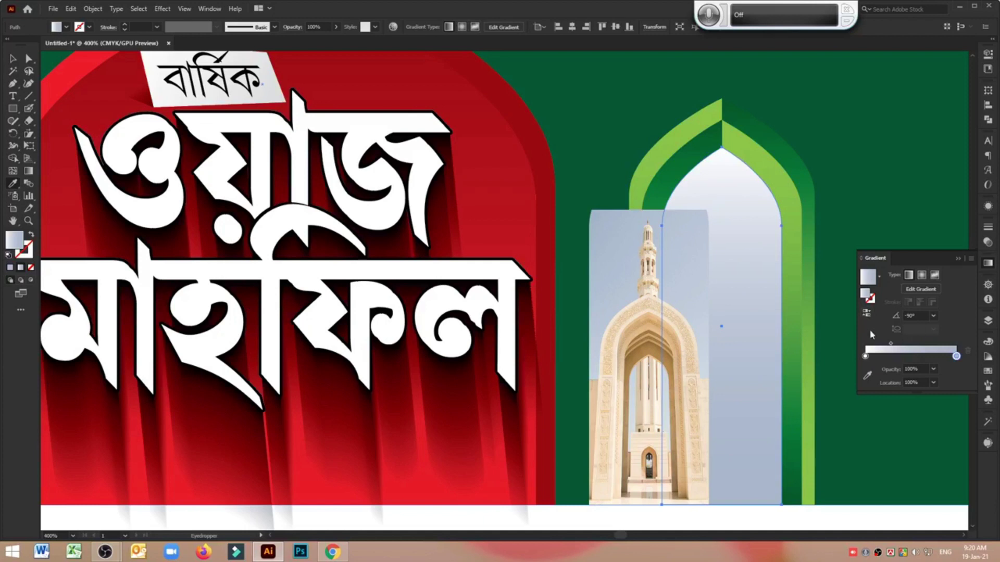
{"action": "left_click", "coordinate": [867, 313]}
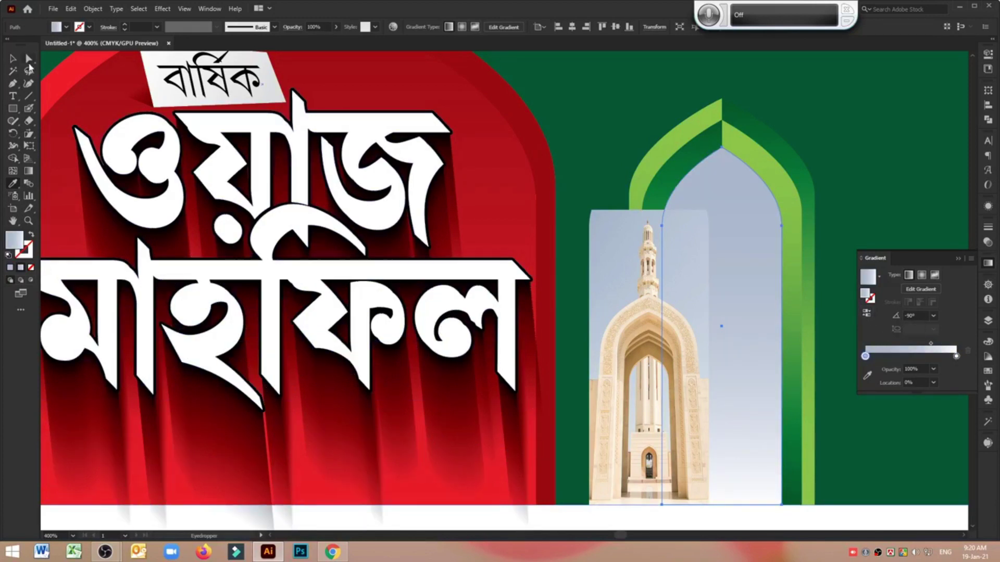
{"action": "key", "text": "v"}
Centre the clipped mosque photo inside the arch.
{"action": "left_click", "coordinate": [655, 285]}
{"action": "left_click_drag", "start_coordinate": [654, 284], "coordinate": [725, 283]}
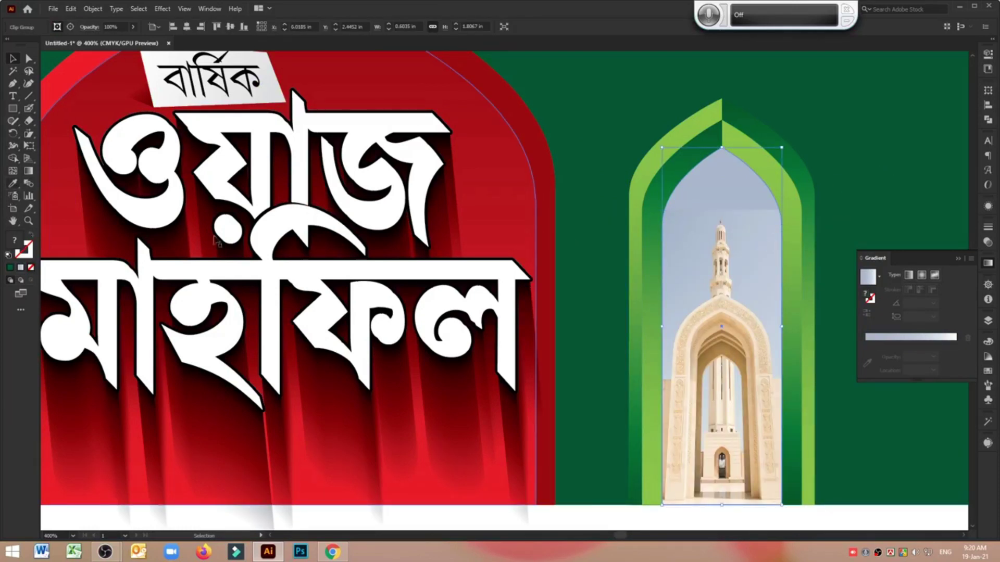
{"action": "left_click", "coordinate": [722, 350]}
{"action": "left_click_drag", "start_coordinate": [722, 348], "coordinate": [712, 346]}
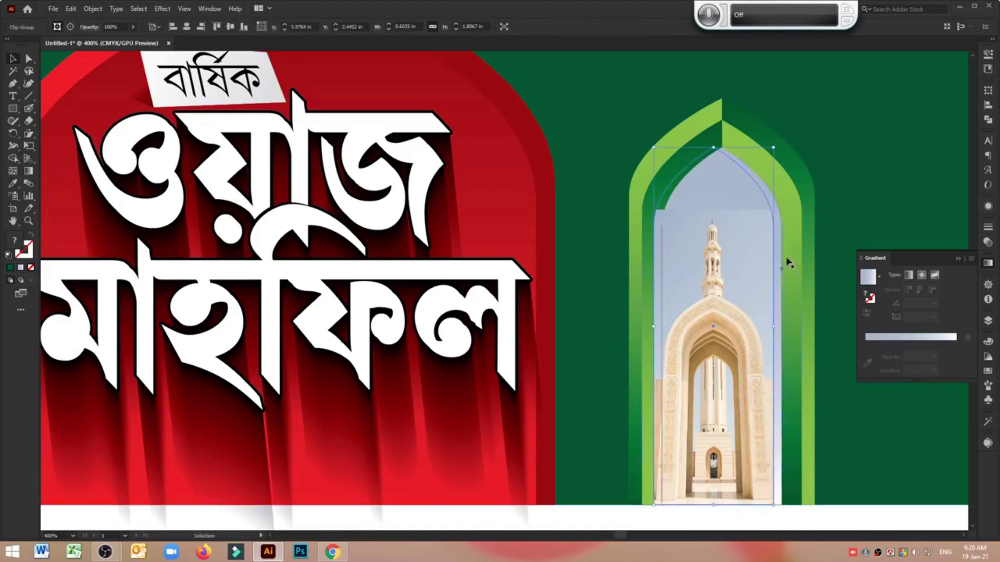
{"action": "key", "text": "ctrl+z"}
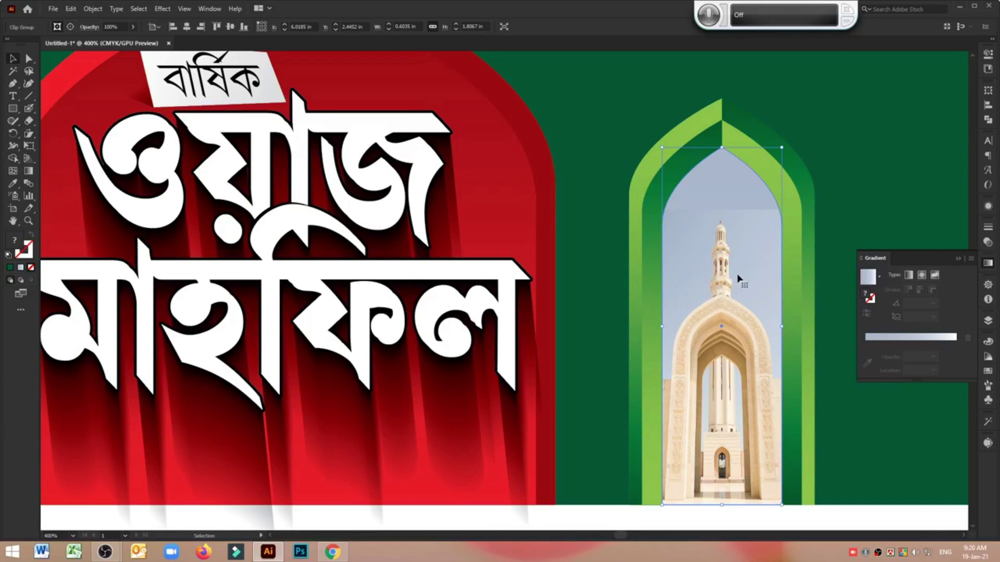
{"action": "scroll", "coordinate": [738, 279], "scroll_direction": "down", "scroll_amount": 2}
Place mosque_PNG44 and drag it to the artboard's right edge beside the arch.
{"action": "left_click", "coordinate": [811, 162]}
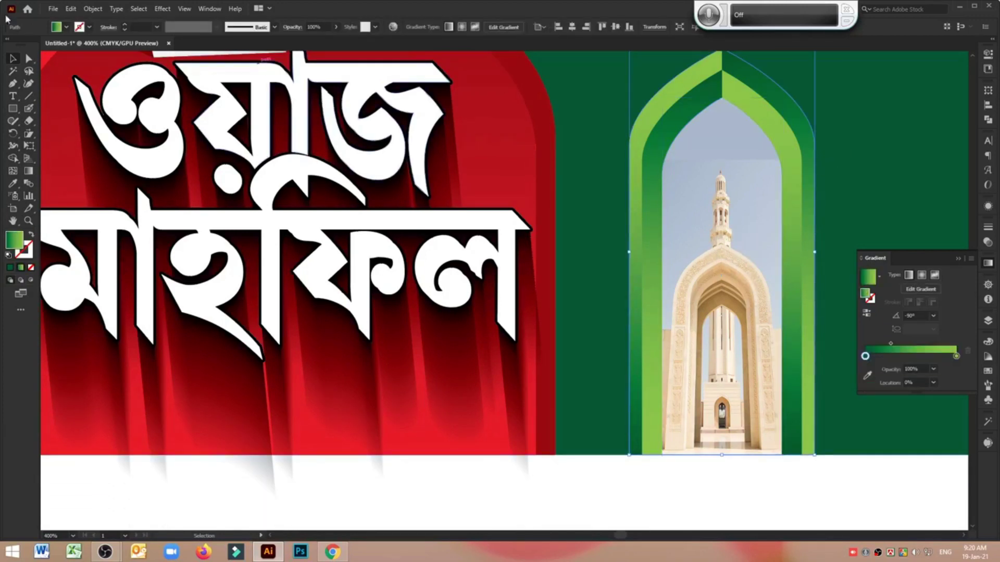
{"action": "left_click", "coordinate": [54, 9]}
{"action": "left_click", "coordinate": [68, 174]}
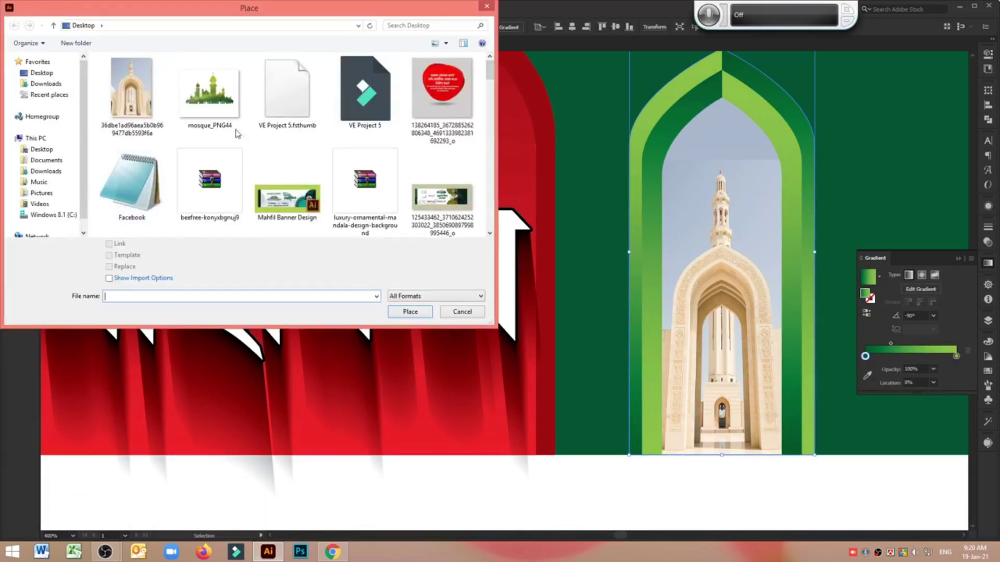
{"action": "left_click", "coordinate": [214, 109]}
{"action": "left_click", "coordinate": [410, 311]}
{"action": "left_click", "coordinate": [266, 135]}
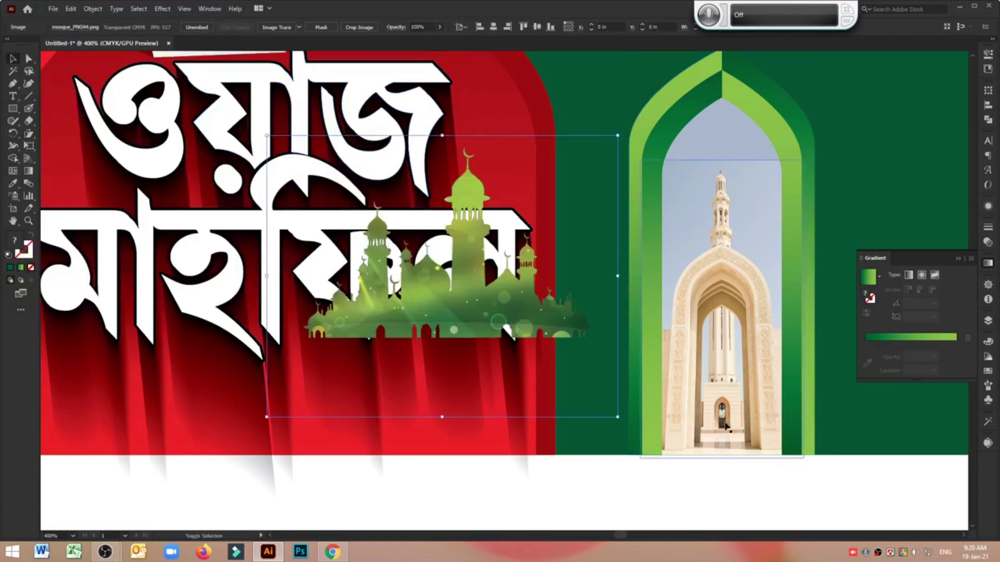
{"action": "left_click_drag", "start_coordinate": [362, 303], "coordinate": [137, 348]}
{"action": "key", "text": "space"}
{"action": "left_click_drag", "start_coordinate": [202, 346], "coordinate": [538, 323]}
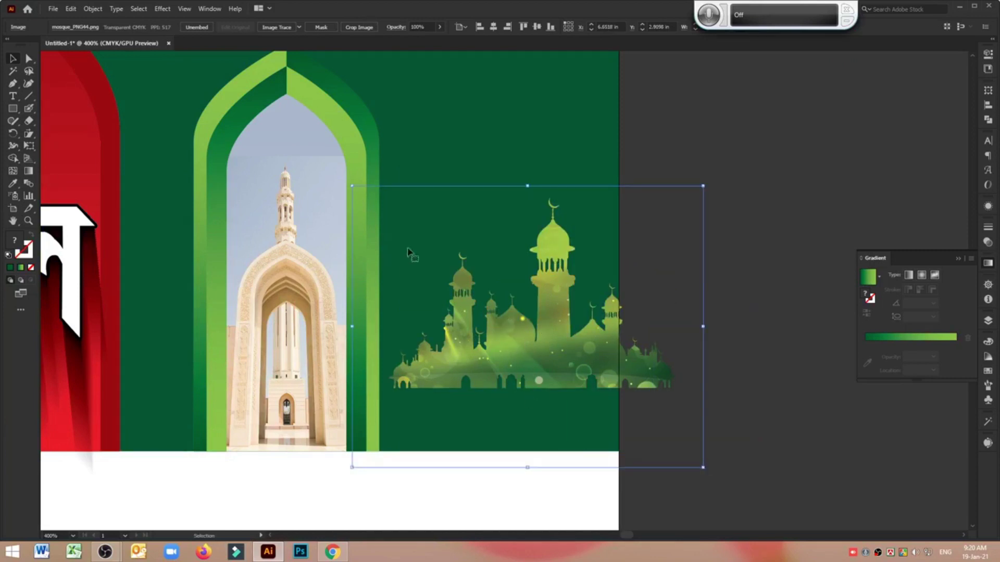
{"action": "left_click_drag", "start_coordinate": [530, 352], "coordinate": [654, 153]}
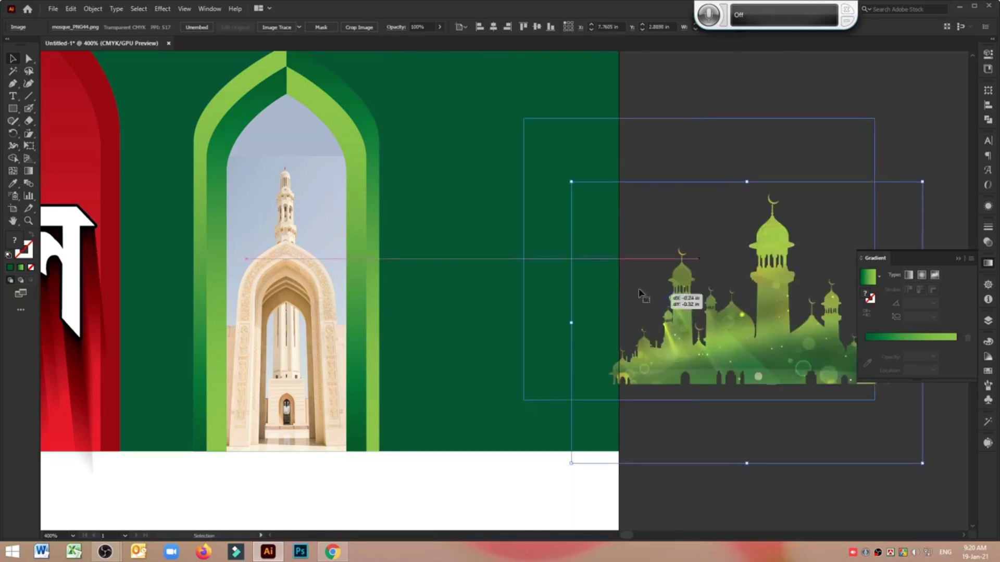
Image Trace the mosque with threshold 199, more corner emphasis and Ignore White.
{"action": "left_click", "coordinate": [277, 28]}
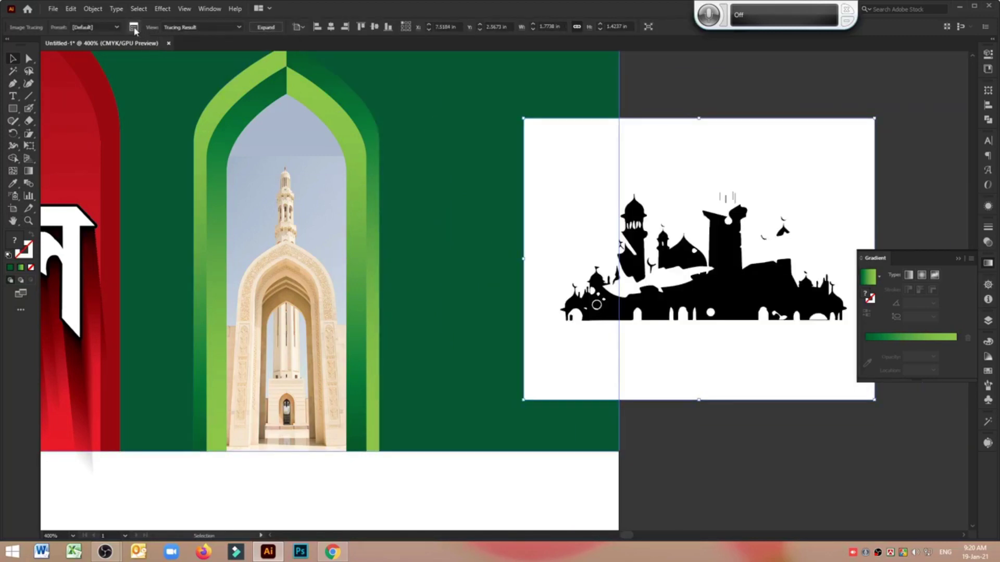
{"action": "left_click", "coordinate": [135, 29]}
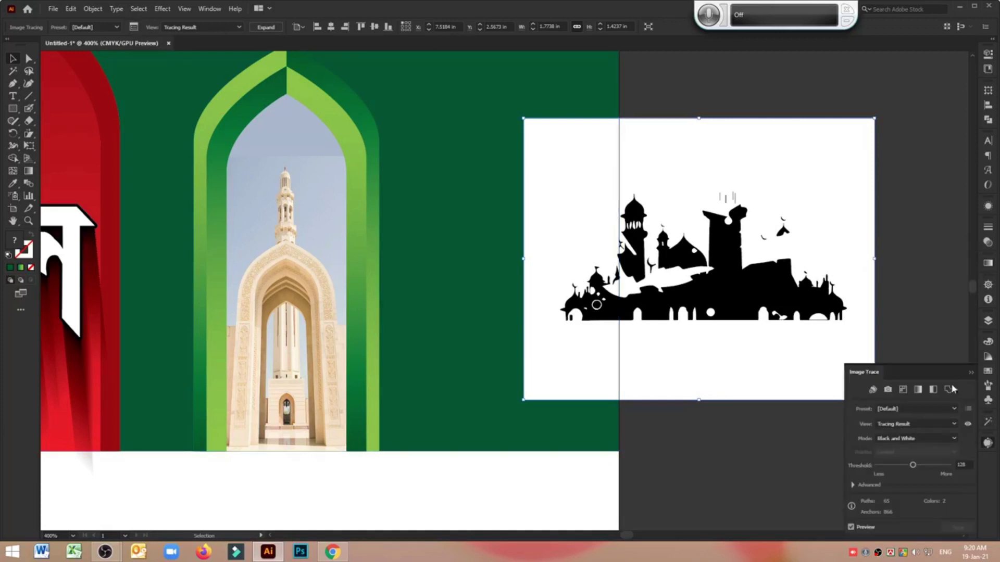
{"action": "left_click_drag", "start_coordinate": [913, 363], "coordinate": [850, 242]}
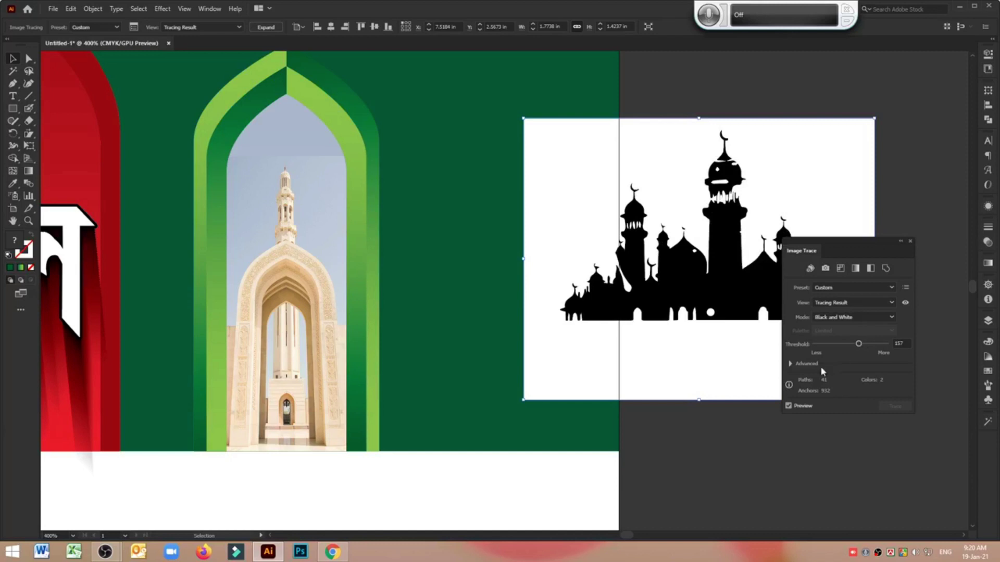
{"action": "left_click", "coordinate": [790, 364]}
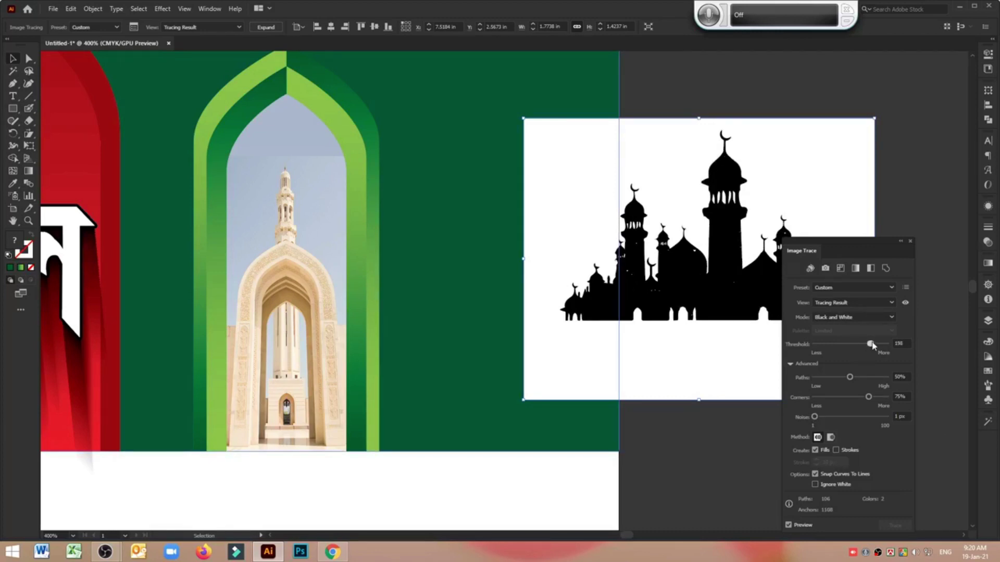
{"action": "left_click_drag", "start_coordinate": [872, 345], "coordinate": [871, 344]}
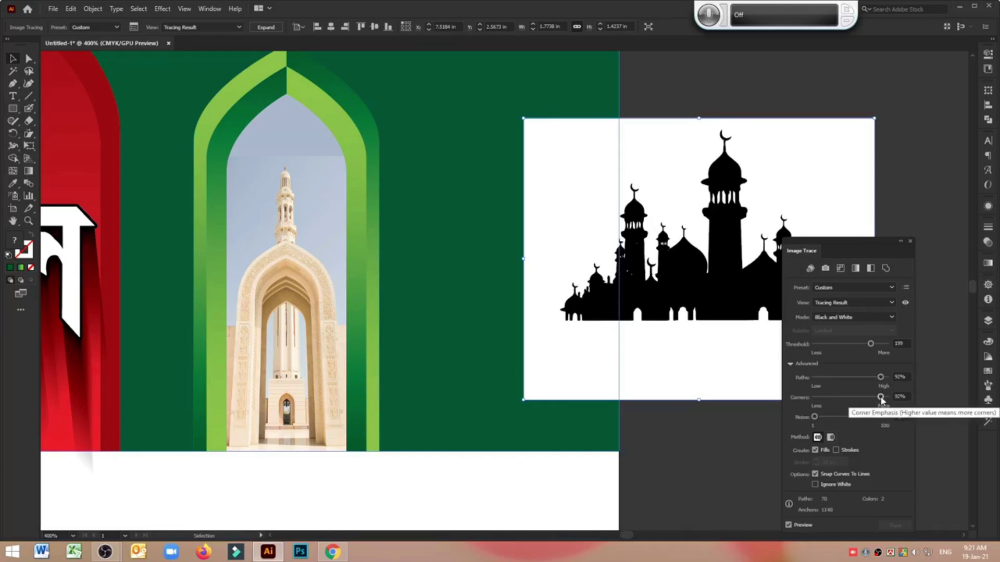
{"action": "left_click_drag", "start_coordinate": [881, 399], "coordinate": [884, 400]}
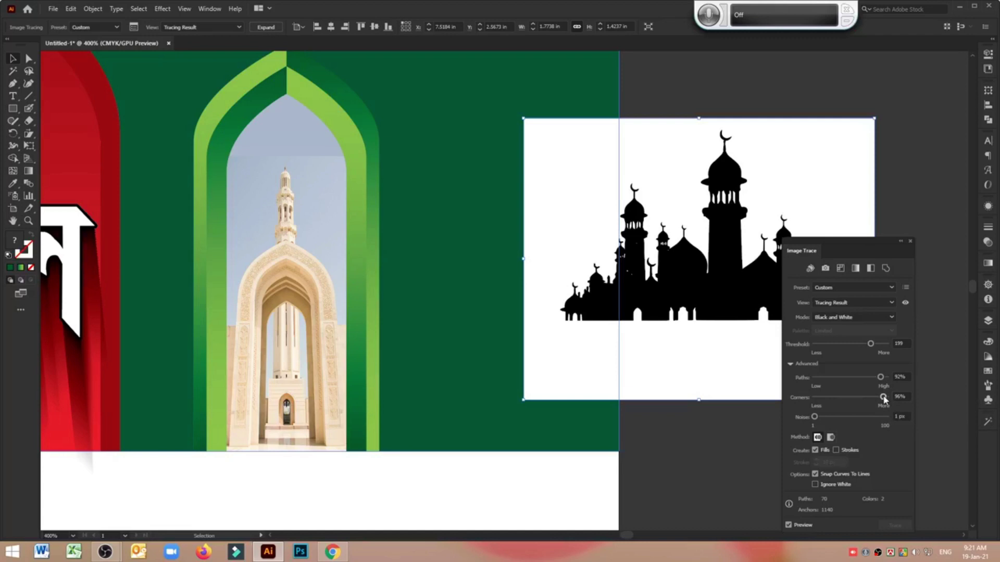
{"action": "left_click_drag", "start_coordinate": [863, 241], "coordinate": [901, 167]}
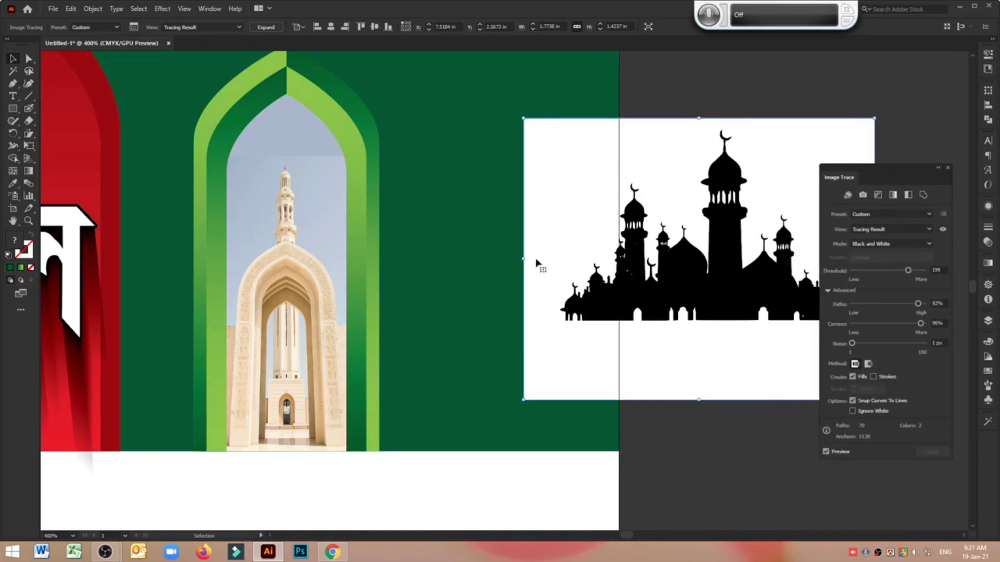
{"action": "left_click", "coordinate": [853, 411]}
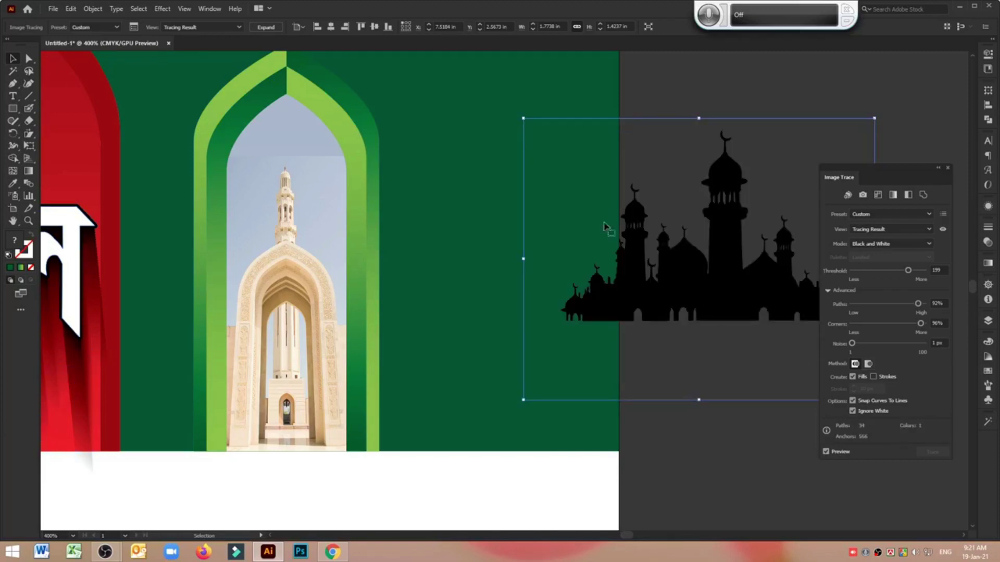
Expand the trace and move the black silhouette onto the green artboard.
{"action": "left_click", "coordinate": [265, 26]}
{"action": "left_click", "coordinate": [807, 110]}
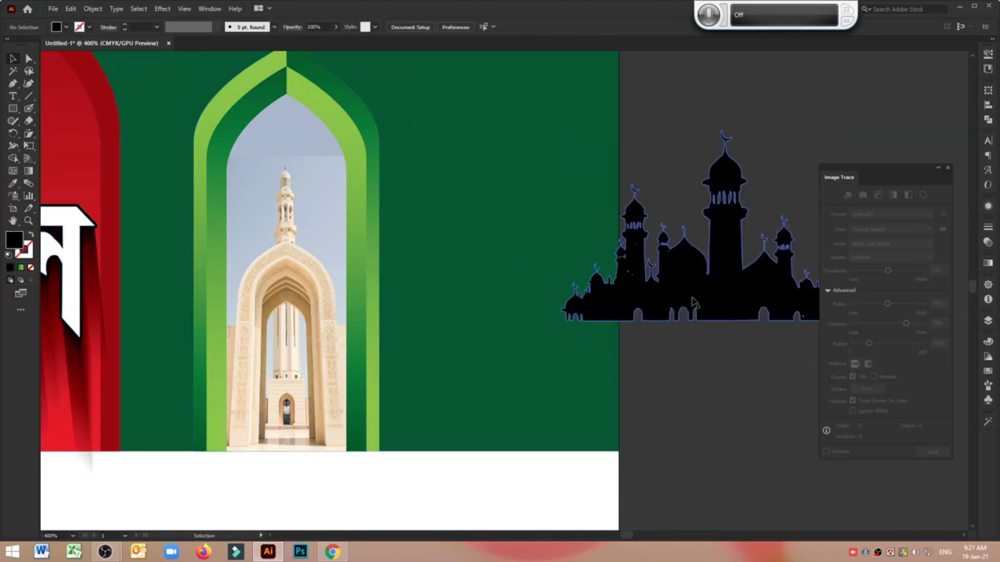
{"action": "mouse_move", "coordinate": [730, 307]}
{"action": "left_mouse_down"}
{"action": "mouse_move", "coordinate": [518, 319]}
{"action": "mouse_move", "coordinate": [519, 302]}
{"action": "left_mouse_up"}
{"action": "left_click", "coordinate": [713, 360]}
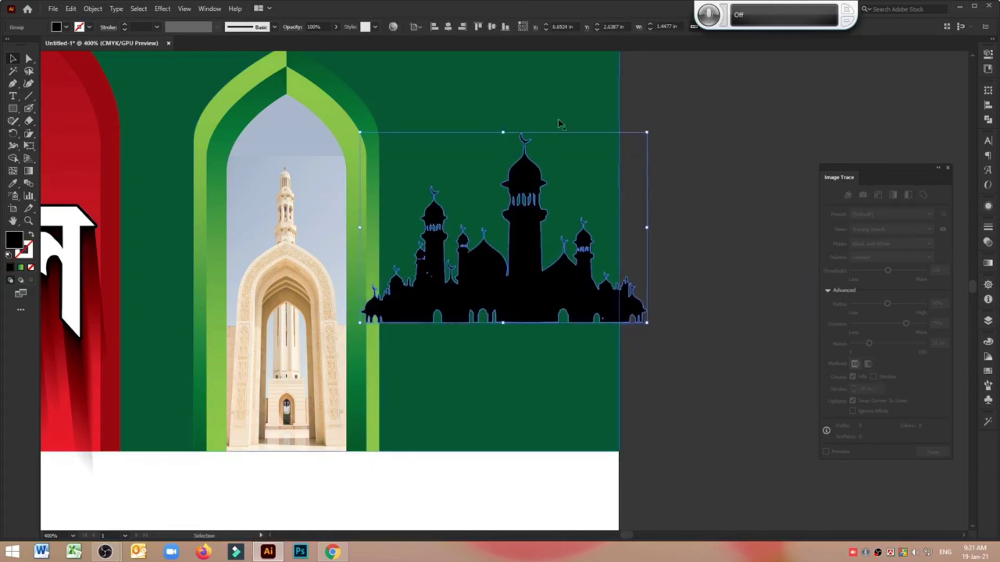
{"action": "left_click", "coordinate": [700, 366]}
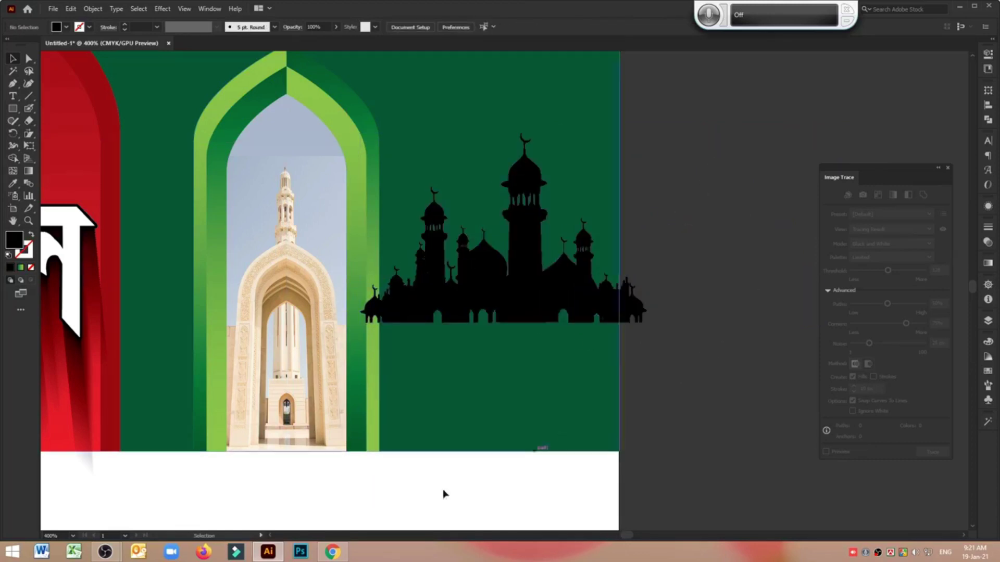
{"action": "left_click", "coordinate": [333, 552]}
Search Google Images for 'green background'.
{"action": "scroll", "coordinate": [174, 106], "scroll_direction": "up", "scroll_amount": 3}
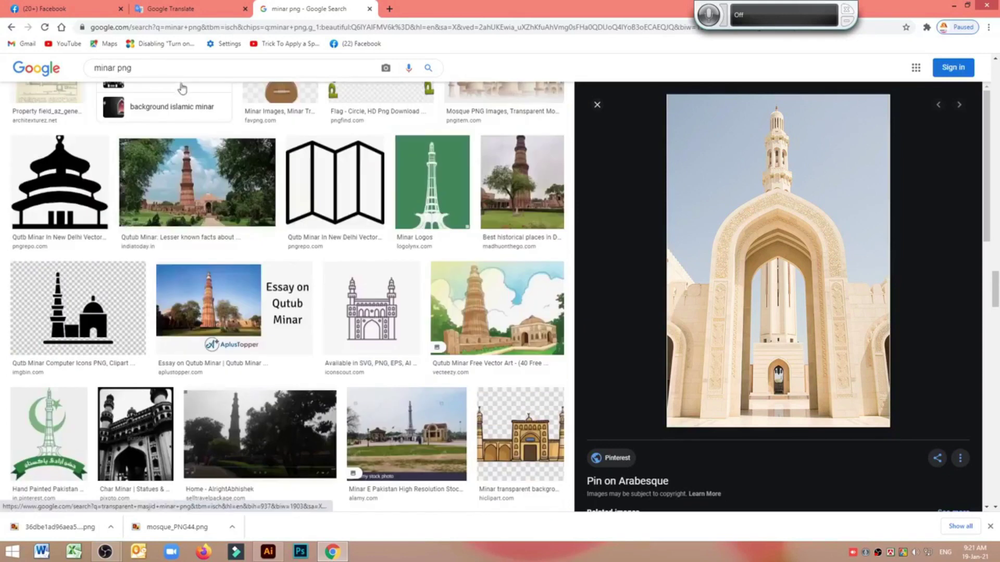
{"action": "triple_click", "coordinate": [86, 68]}
{"action": "type", "text": "gr"}
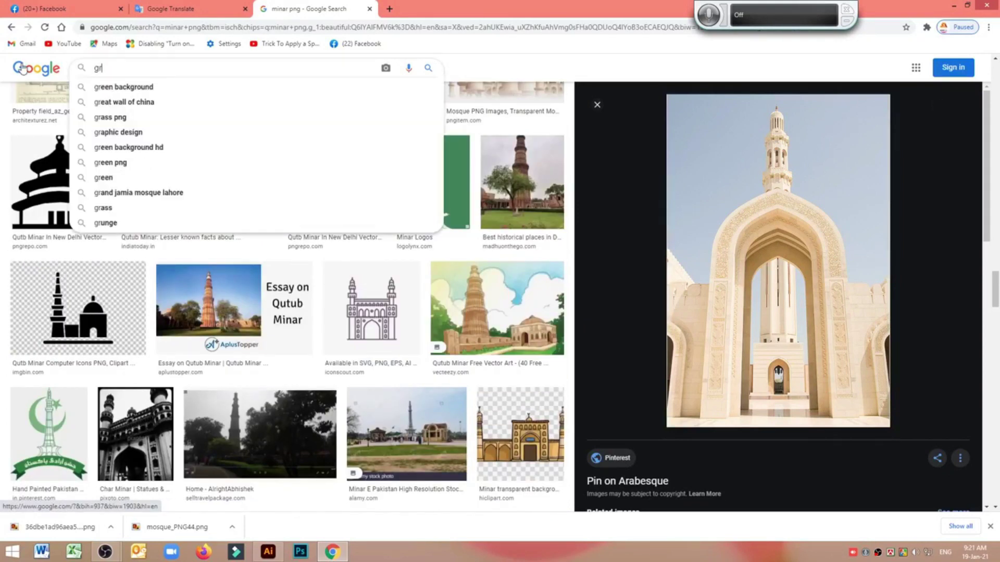
{"action": "type", "text": "een back"}
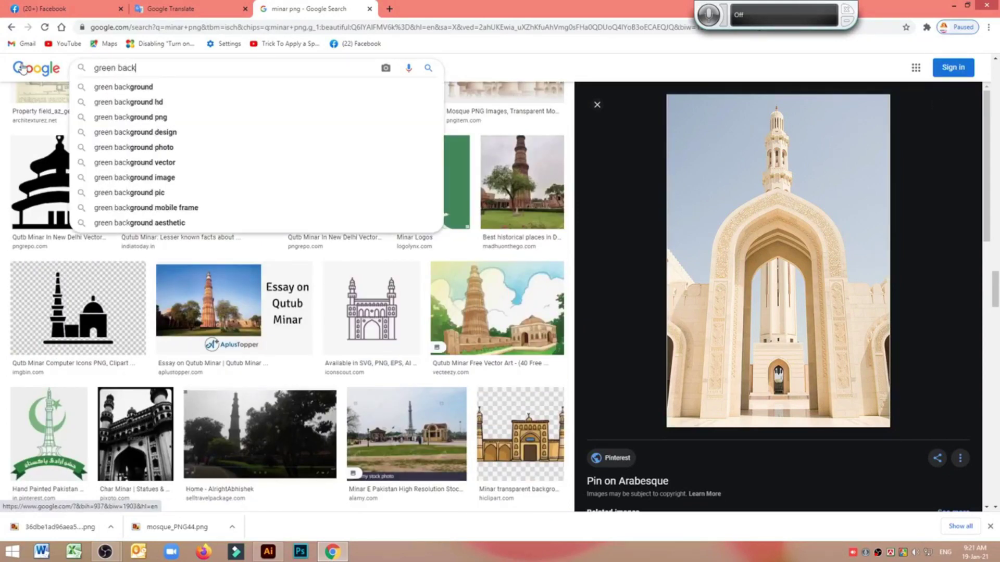
{"action": "type", "text": "ground"}
{"action": "key", "text": "Return"}
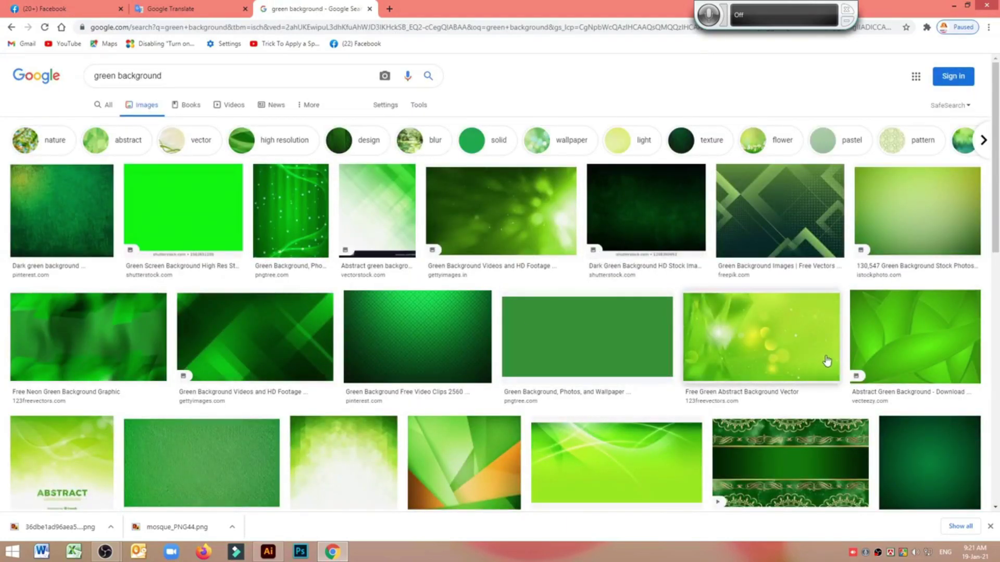
{"action": "scroll", "coordinate": [827, 360], "scroll_direction": "down", "scroll_amount": 1}
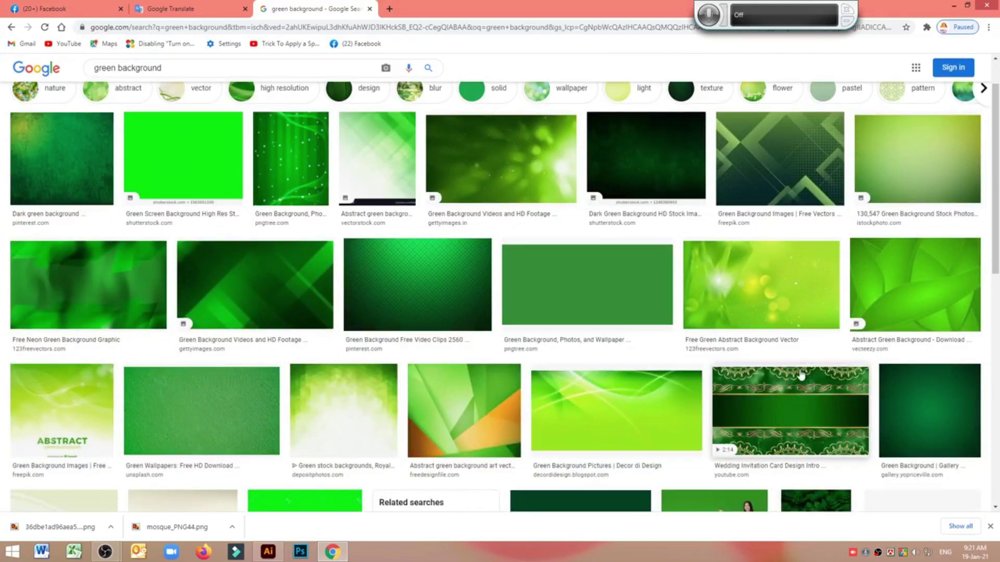
{"action": "scroll", "coordinate": [792, 380], "scroll_direction": "up", "scroll_amount": 1}
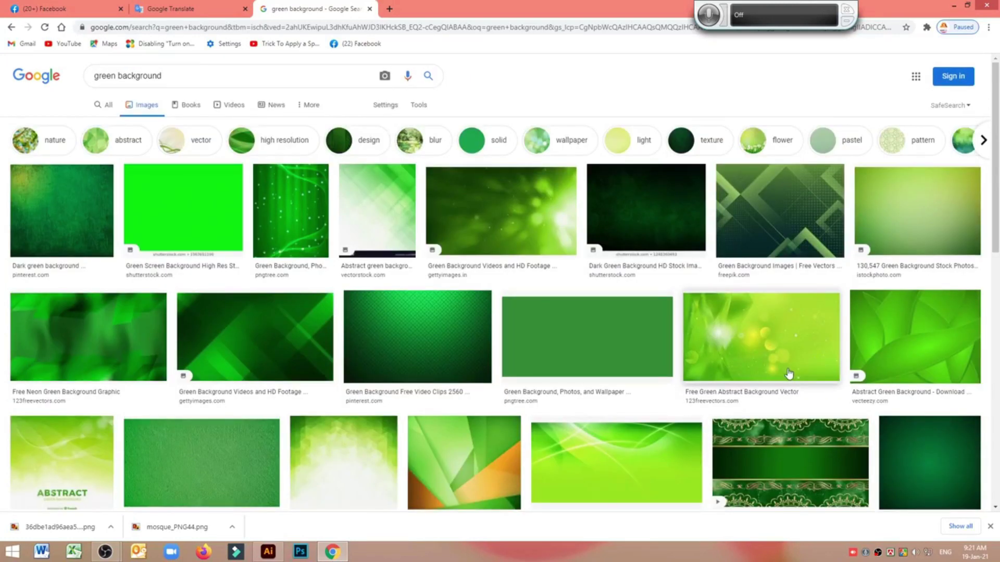
Save the 'Geometric green abstract background' image as a JPG.
{"action": "left_click", "coordinate": [770, 224]}
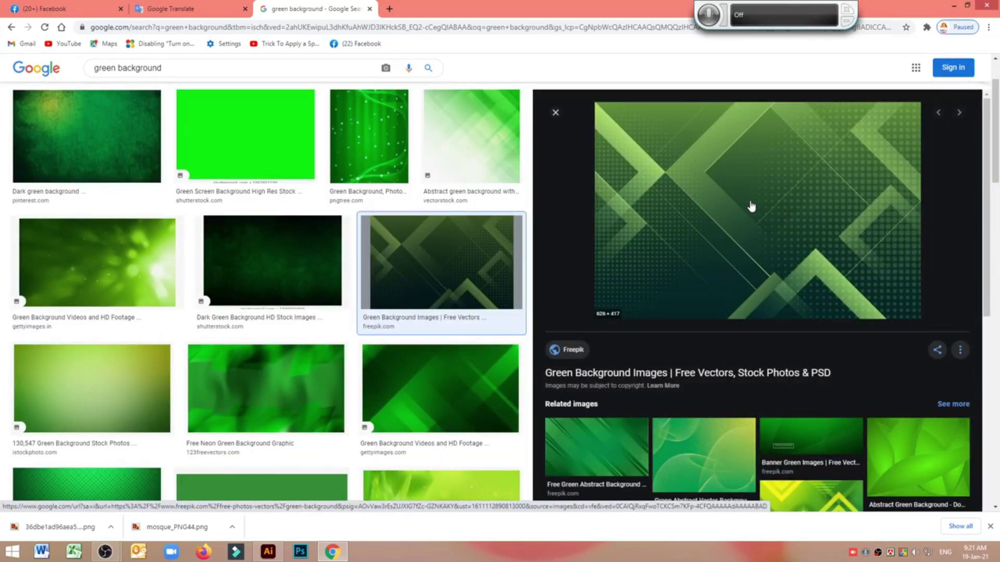
{"action": "scroll", "coordinate": [757, 219], "scroll_direction": "down", "scroll_amount": 3}
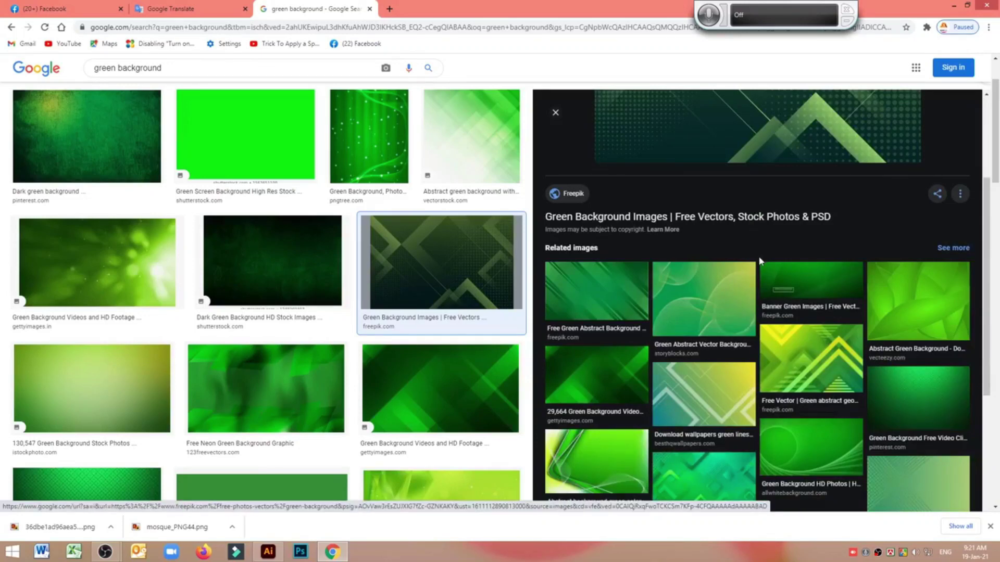
{"action": "scroll", "coordinate": [760, 260], "scroll_direction": "down", "scroll_amount": 5}
{"action": "left_click", "coordinate": [720, 290]}
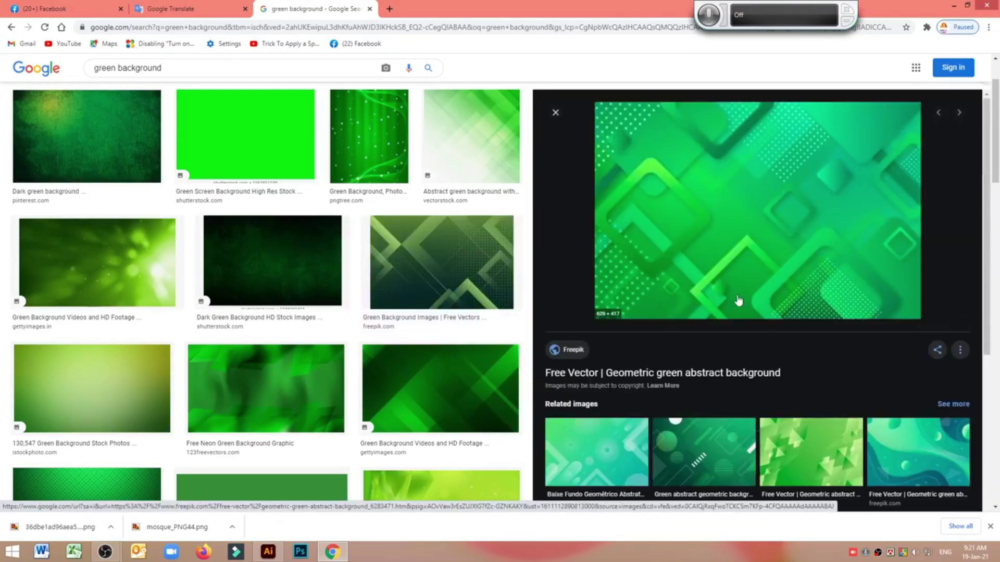
{"action": "right_click", "coordinate": [709, 187]}
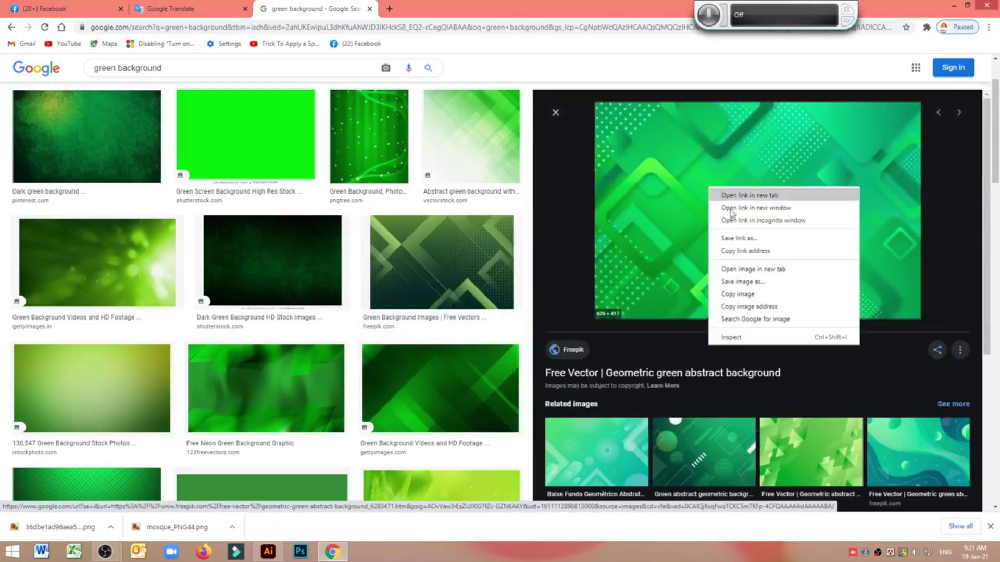
{"action": "left_click", "coordinate": [742, 281]}
{"action": "left_click", "coordinate": [551, 505]}
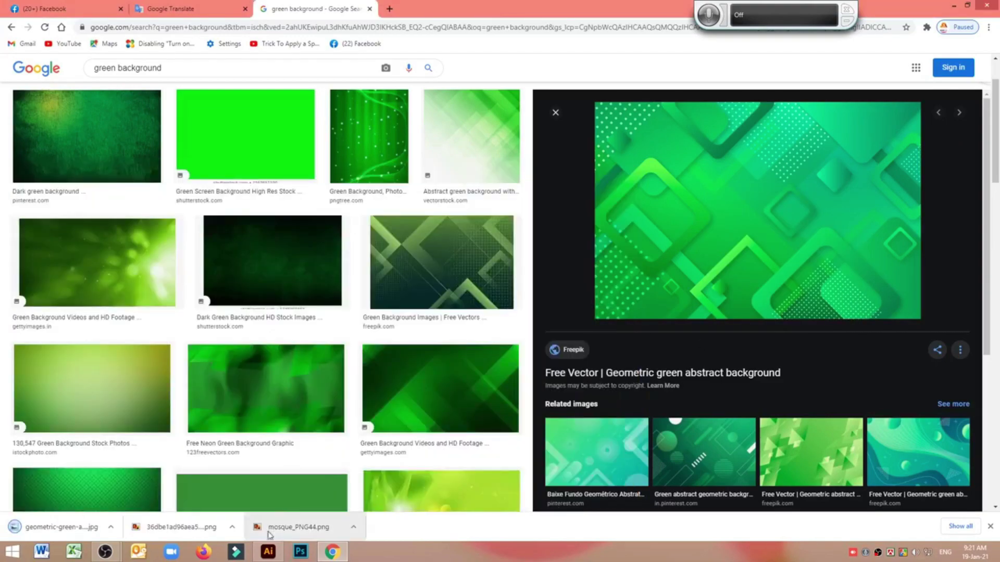
{"action": "left_click", "coordinate": [267, 552]}
Place the downloaded green geometric image across the poster.
{"action": "left_click", "coordinate": [52, 9]}
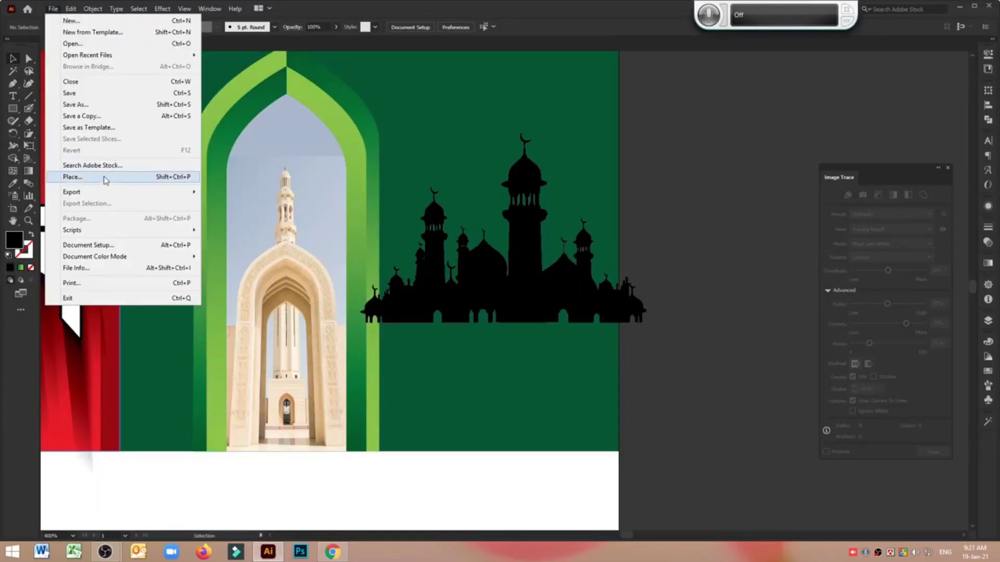
{"action": "left_click", "coordinate": [134, 178]}
{"action": "left_click", "coordinate": [409, 312]}
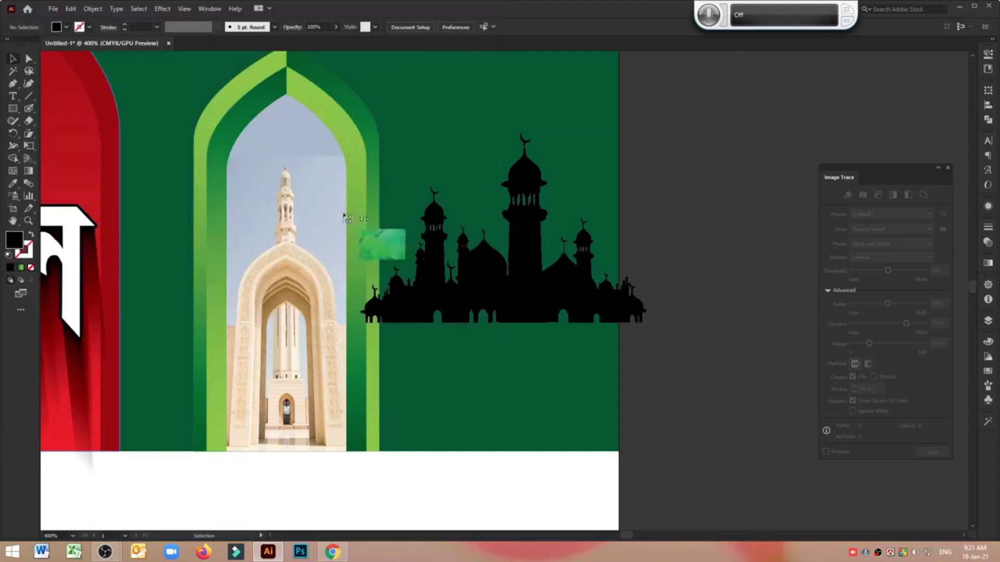
{"action": "mouse_move", "coordinate": [265, 114]}
{"action": "left_mouse_down"}
{"action": "mouse_move", "coordinate": [685, 407]}
{"action": "mouse_move", "coordinate": [720, 417]}
{"action": "left_mouse_up"}
{"action": "left_click_drag", "start_coordinate": [549, 299], "coordinate": [560, 285]}
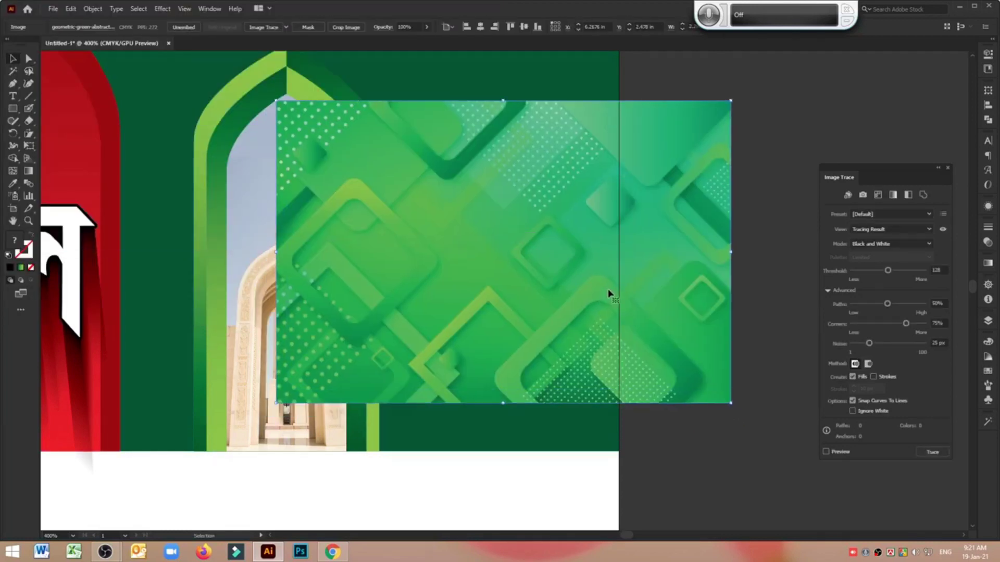
Keep the mosque silhouette in front and scale the green image down.
{"action": "key", "text": "Delete"}
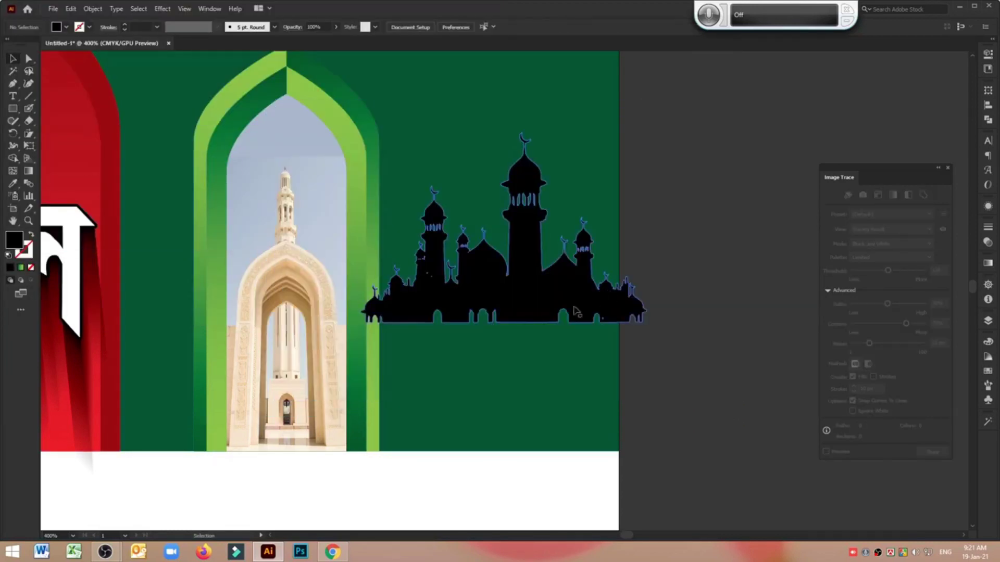
{"action": "left_click", "coordinate": [528, 299]}
{"action": "key", "text": "a"}
{"action": "key", "text": "ctrl+3"}
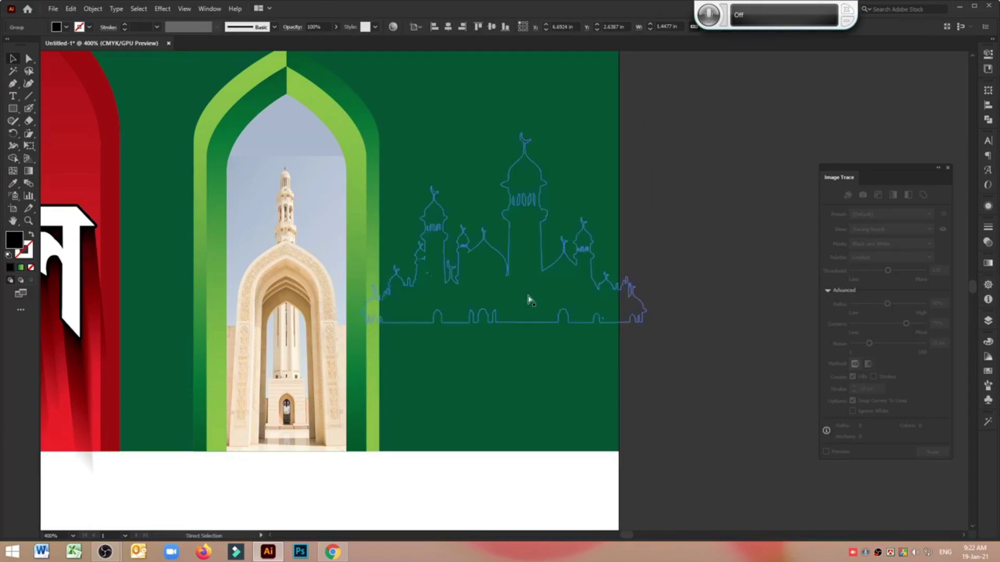
{"action": "key", "text": "ctrl+alt+3"}
{"action": "left_click", "coordinate": [769, 268]}
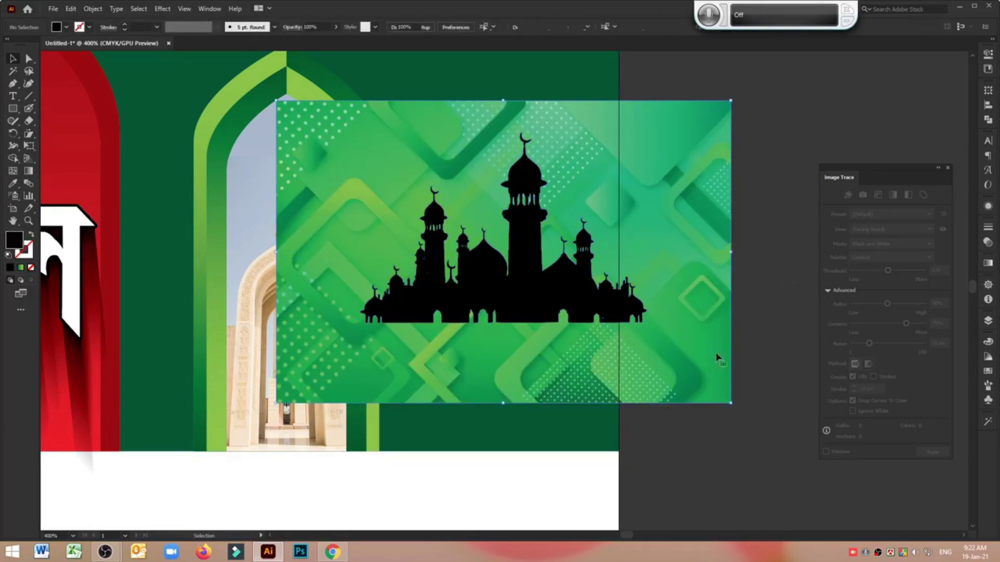
{"action": "left_click", "coordinate": [718, 356]}
{"action": "left_click_drag", "start_coordinate": [731, 403], "coordinate": [655, 350]}
Make the mosque silhouette white by setting K to 0.
{"action": "left_click", "coordinate": [561, 283]}
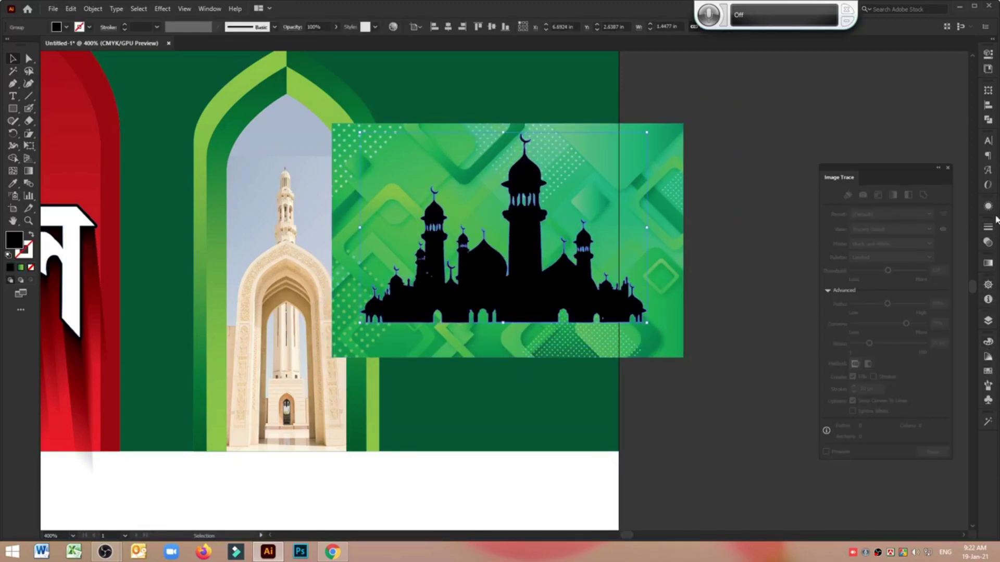
{"action": "left_click", "coordinate": [987, 344]}
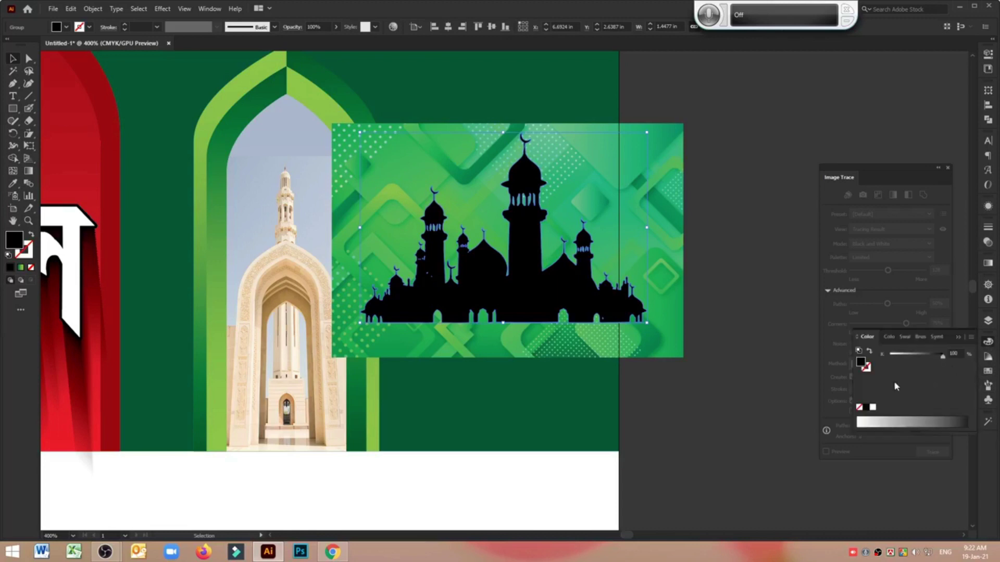
{"action": "left_click_drag", "start_coordinate": [907, 357], "coordinate": [889, 356]}
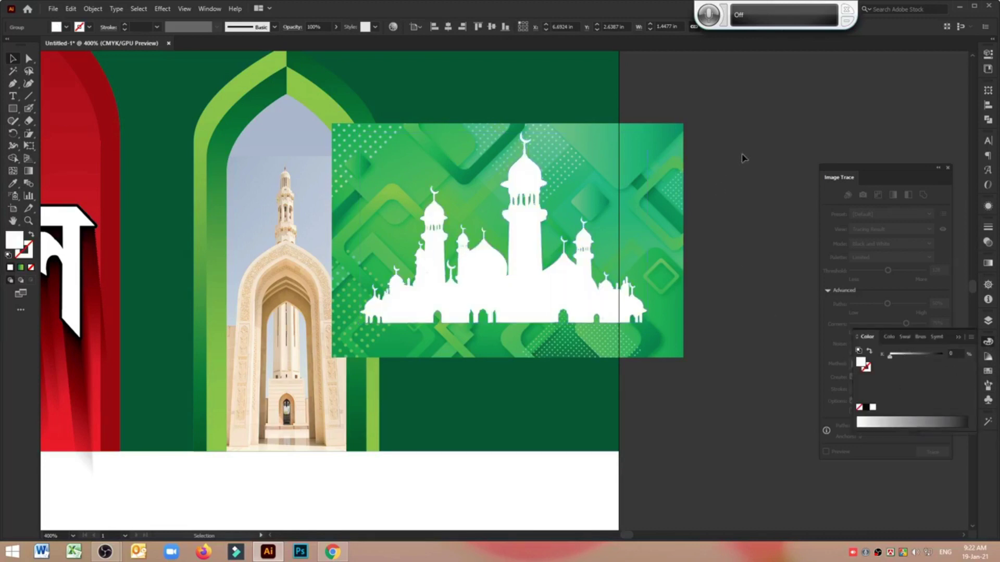
Enlarge the mosque to the green image's bottom edge and reposition both together.
{"action": "left_click", "coordinate": [651, 165]}
{"action": "left_click", "coordinate": [543, 302], "text": "shift"}
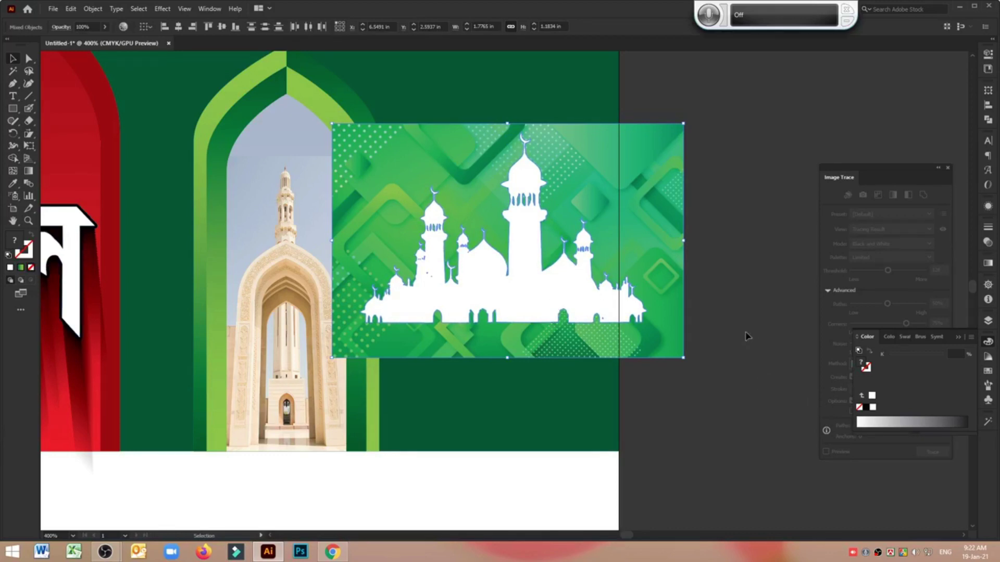
{"action": "left_click", "coordinate": [615, 327], "text": "shift"}
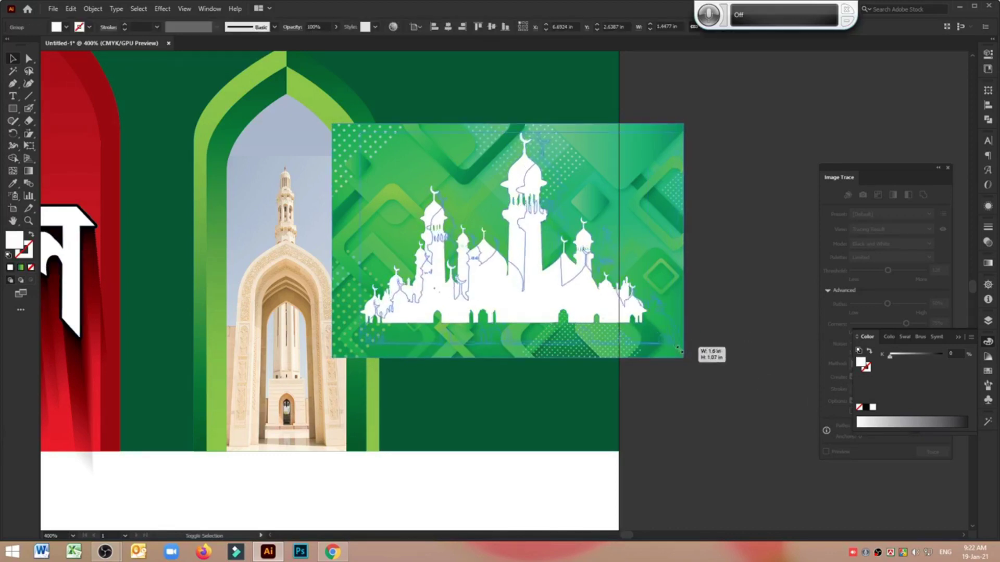
{"action": "left_click_drag", "start_coordinate": [680, 350], "coordinate": [681, 350]}
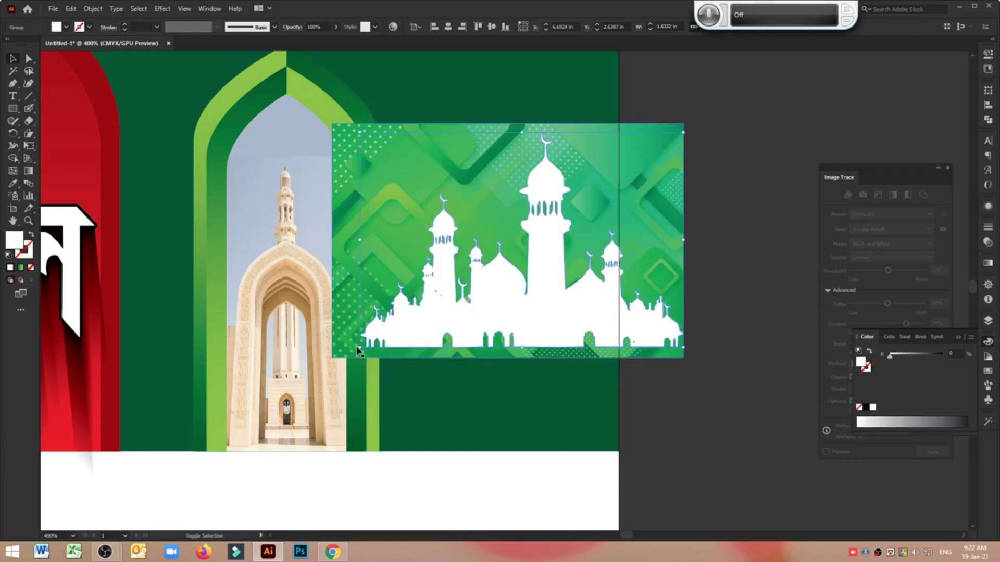
{"action": "left_click_drag", "start_coordinate": [360, 348], "coordinate": [346, 357]}
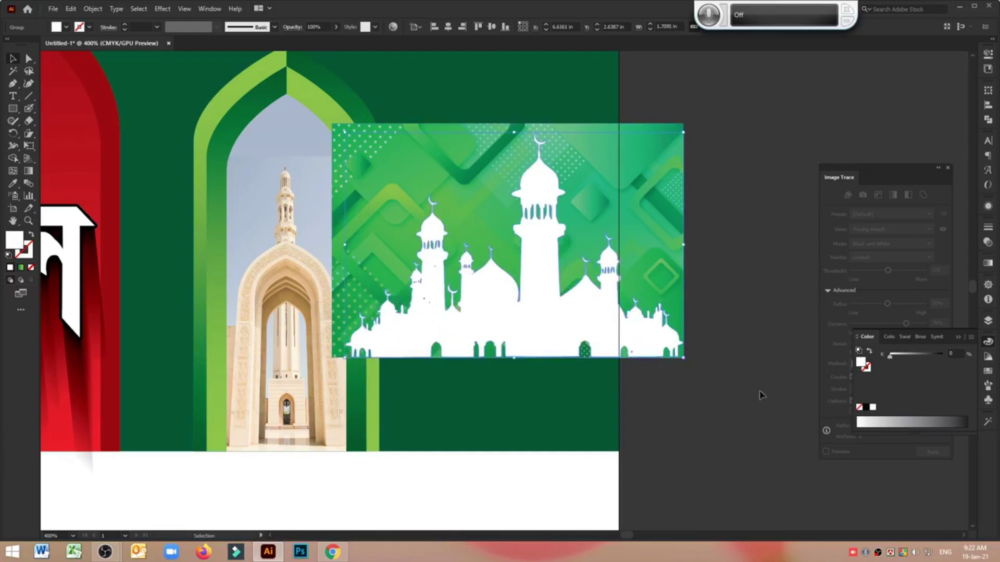
{"action": "left_click", "coordinate": [760, 396]}
{"action": "left_click_drag", "start_coordinate": [567, 315], "coordinate": [560, 314]}
{"action": "left_click", "coordinate": [666, 148], "text": "shift"}
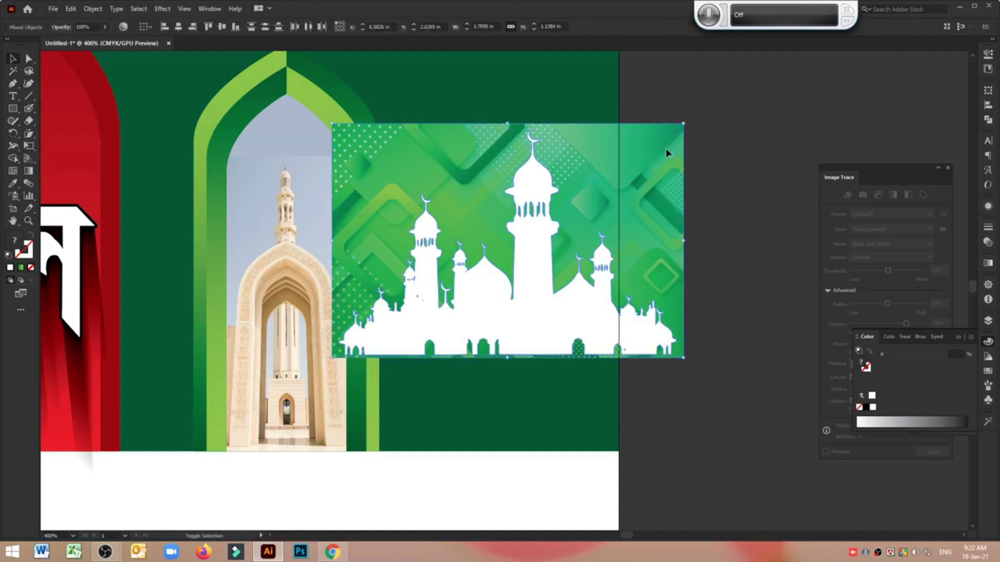
{"action": "left_click_drag", "start_coordinate": [454, 297], "coordinate": [468, 280]}
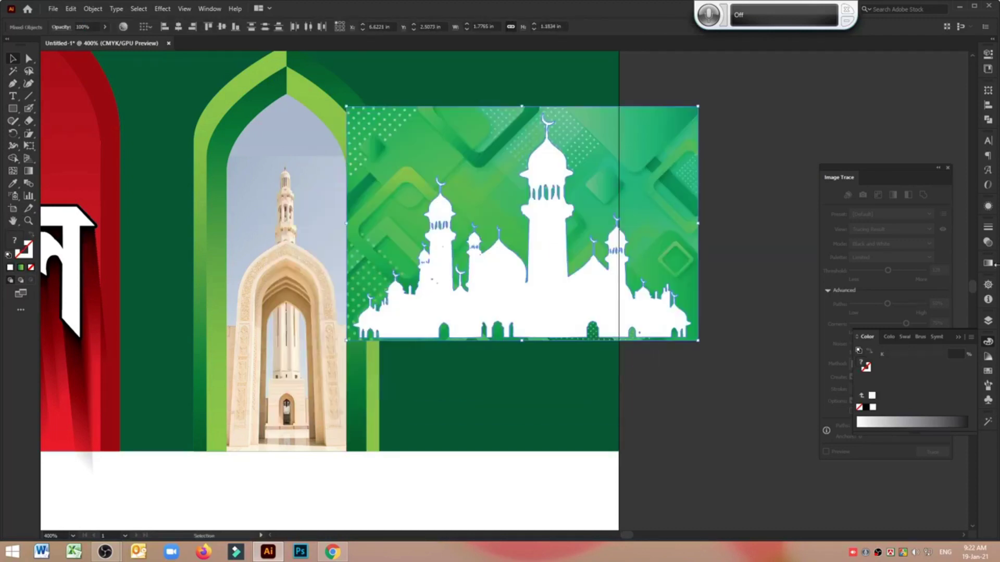
{"action": "left_click", "coordinate": [988, 244]}
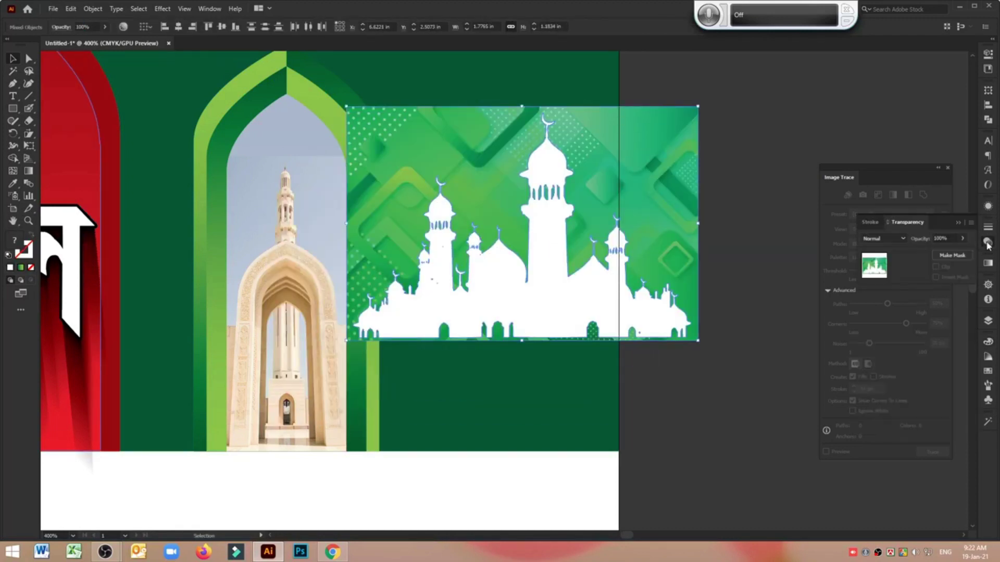
Mask the green image with the mosque shape and enlarge it across the lower poster.
{"action": "left_click", "coordinate": [952, 256]}
{"action": "left_click", "coordinate": [721, 315]}
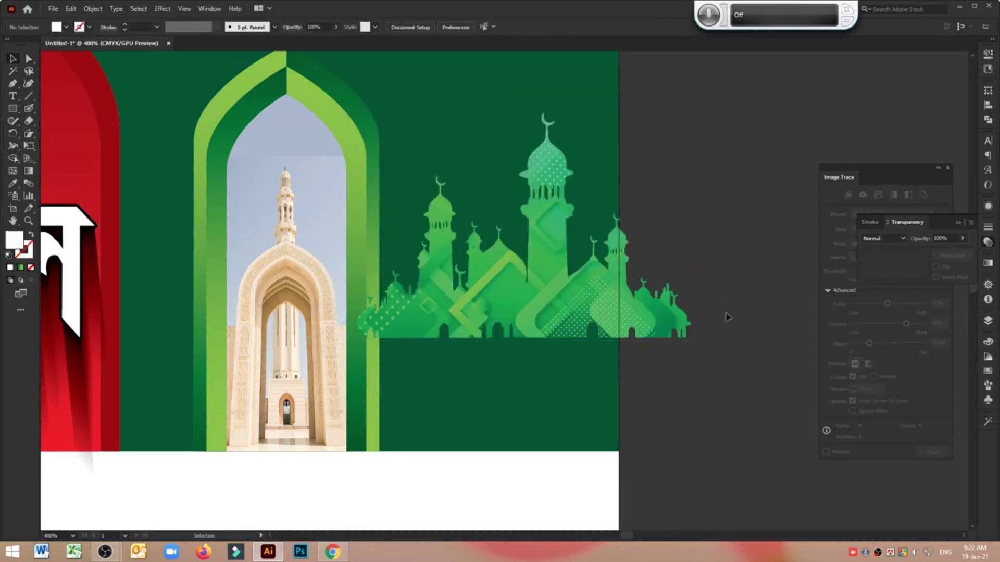
{"action": "left_click_drag", "start_coordinate": [536, 302], "coordinate": [369, 340]}
{"action": "left_click_drag", "start_coordinate": [490, 356], "coordinate": [718, 444]}
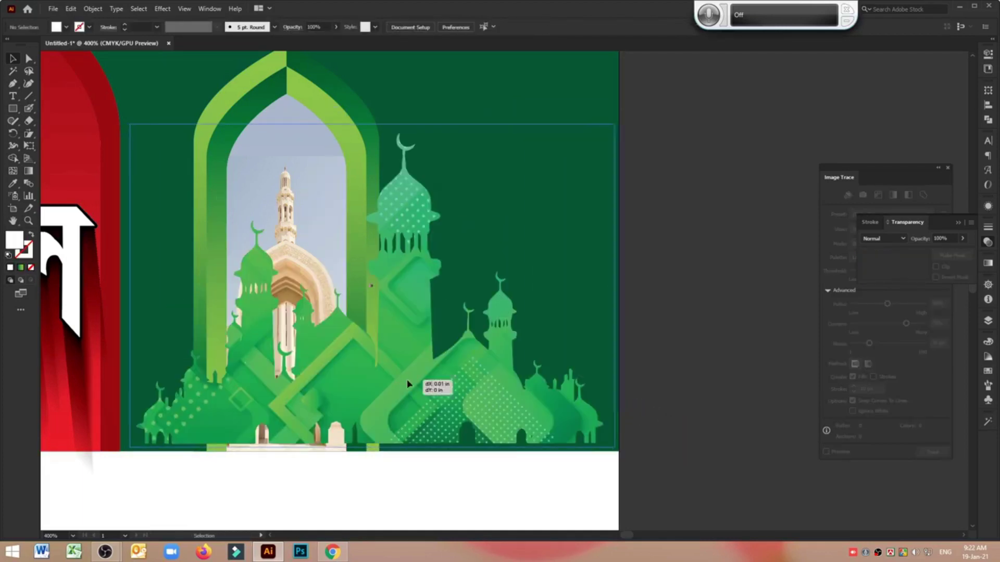
{"action": "left_click", "coordinate": [663, 295]}
{"action": "left_click_drag", "start_coordinate": [457, 383], "coordinate": [446, 386]}
Mirror the masked mosque image on the vertical axis, then delete it.
{"action": "left_click_drag", "start_coordinate": [13, 137], "coordinate": [37, 147]}
{"action": "double_click", "coordinate": [12, 134]}
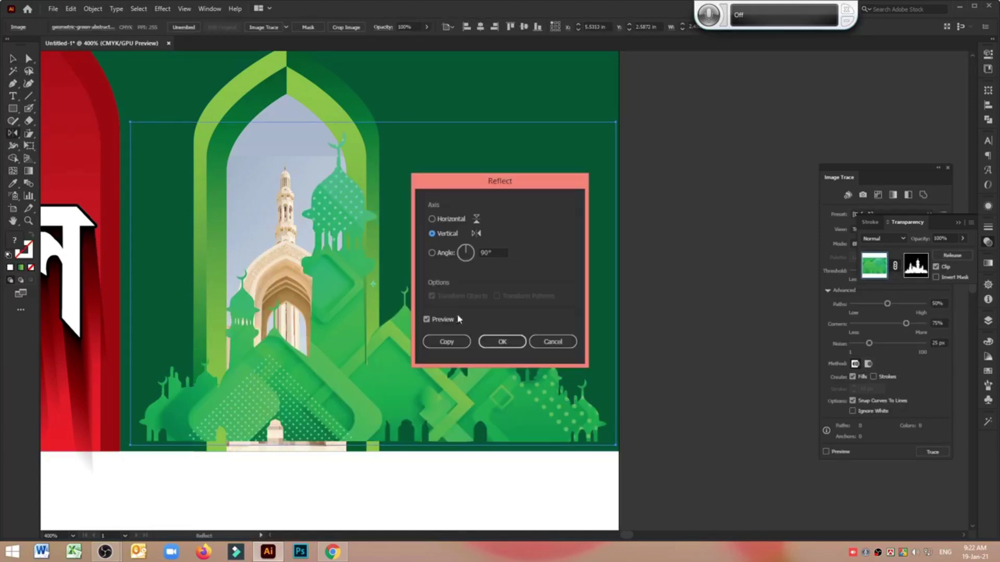
{"action": "left_click", "coordinate": [504, 339]}
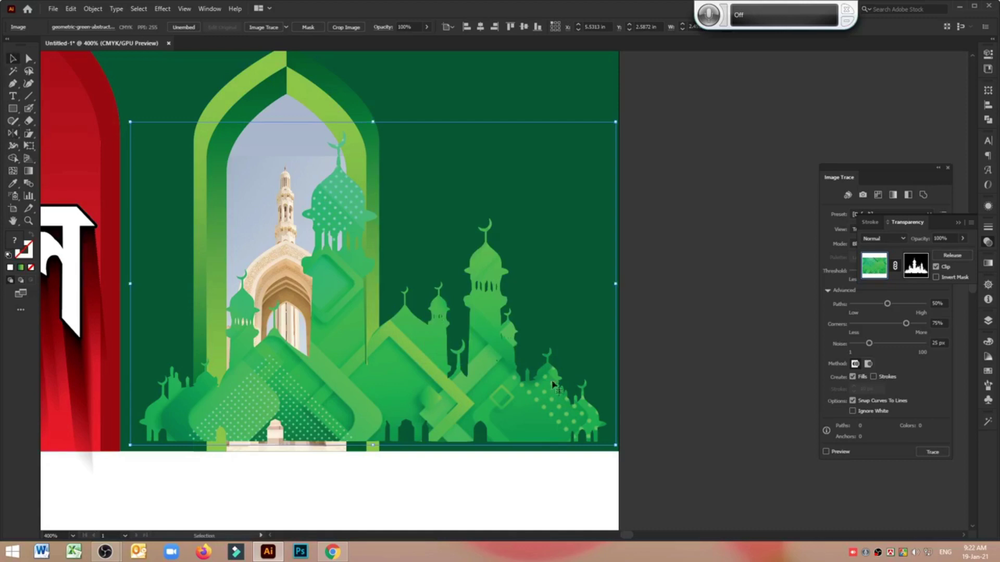
{"action": "left_click_drag", "start_coordinate": [553, 385], "coordinate": [563, 386]}
{"action": "left_click", "coordinate": [309, 99]}
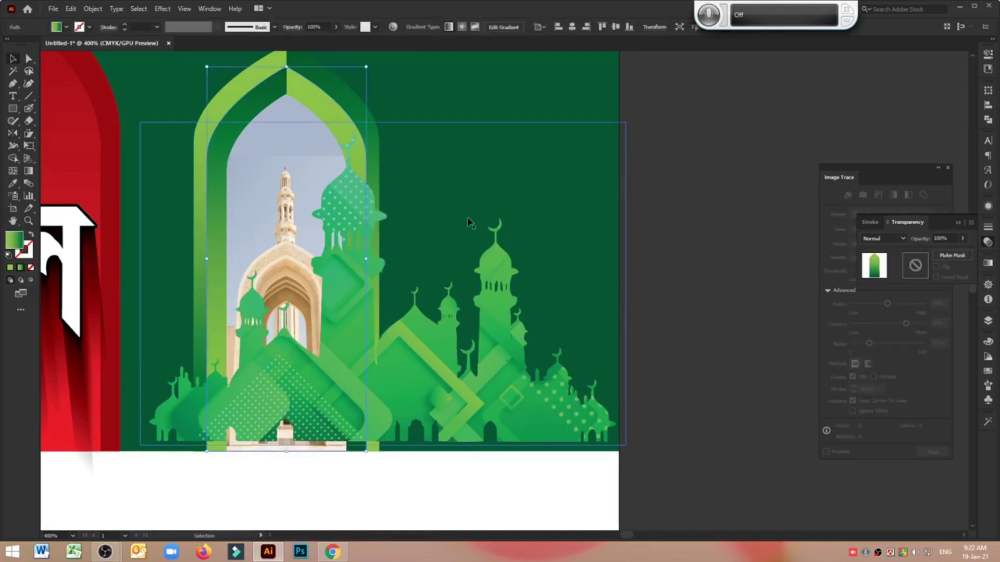
{"action": "left_click", "coordinate": [519, 391]}
{"action": "key", "text": "Delete"}
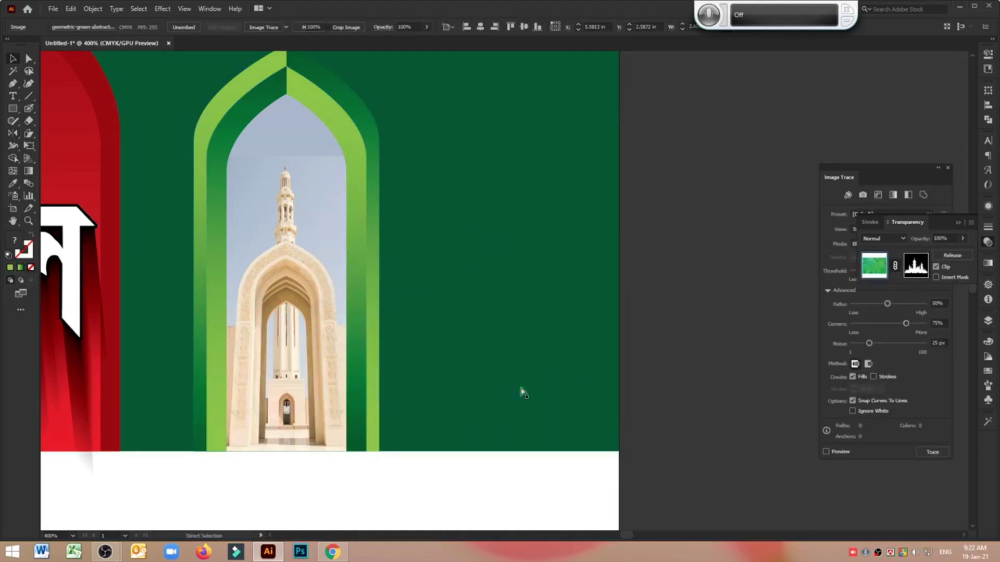
Group the arch with the mosque photo and move the group to the left.
{"action": "left_click_drag", "start_coordinate": [251, 377], "coordinate": [252, 377]}
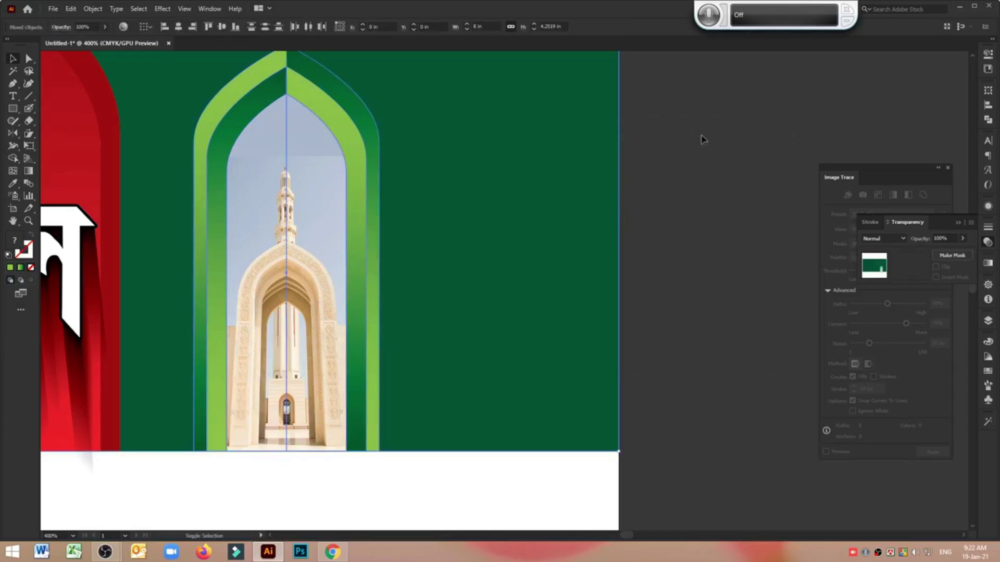
{"action": "left_click", "coordinate": [607, 299], "text": "shift"}
{"action": "left_click", "coordinate": [701, 156]}
{"action": "left_click_drag", "start_coordinate": [688, 140], "coordinate": [598, 214]}
{"action": "key", "text": "ctrl+g"}
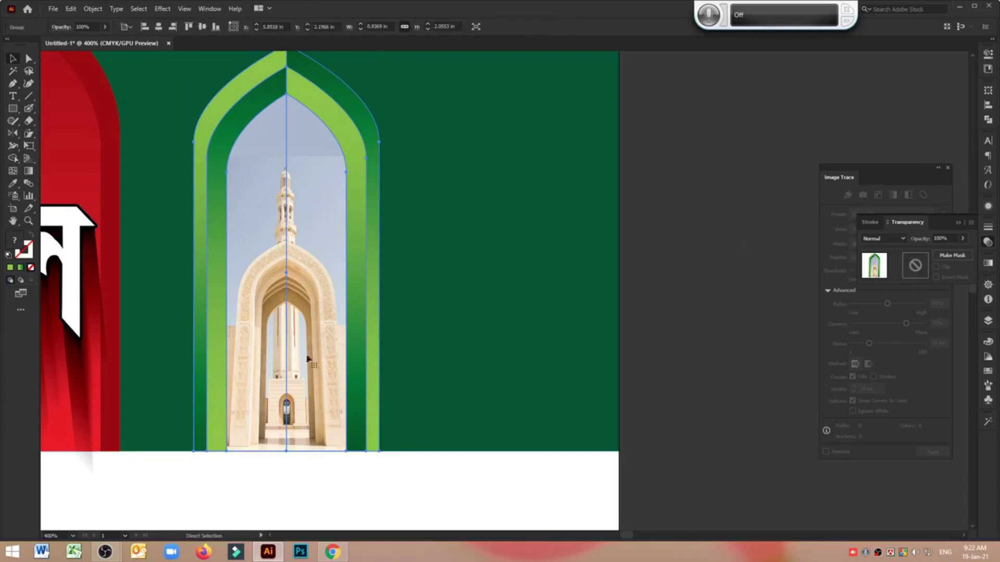
{"action": "left_click_drag", "start_coordinate": [308, 358], "coordinate": [217, 353]}
{"action": "scroll", "coordinate": [281, 100], "scroll_direction": "up", "scroll_amount": 2}
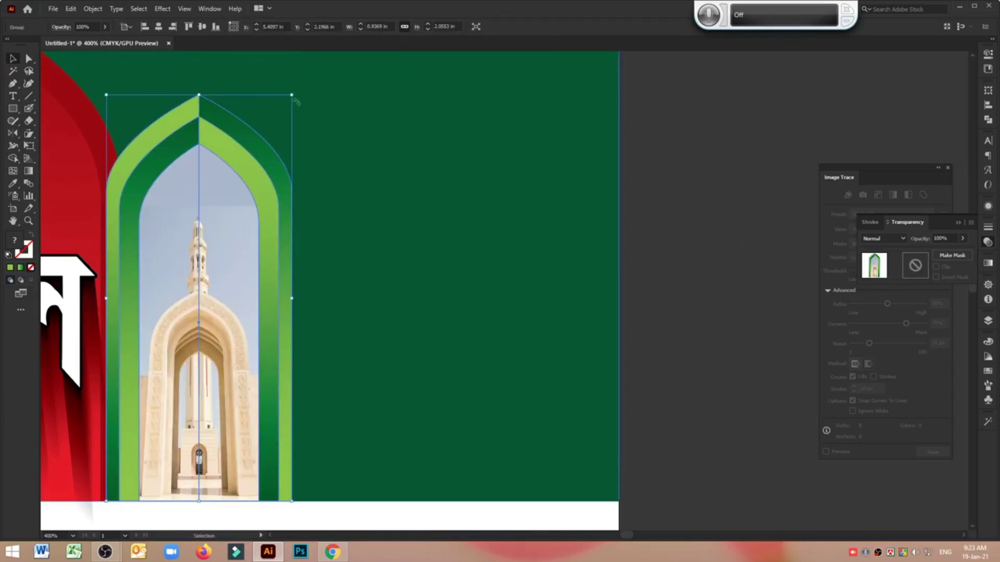
{"action": "left_click_drag", "start_coordinate": [293, 94], "coordinate": [229, 230]}
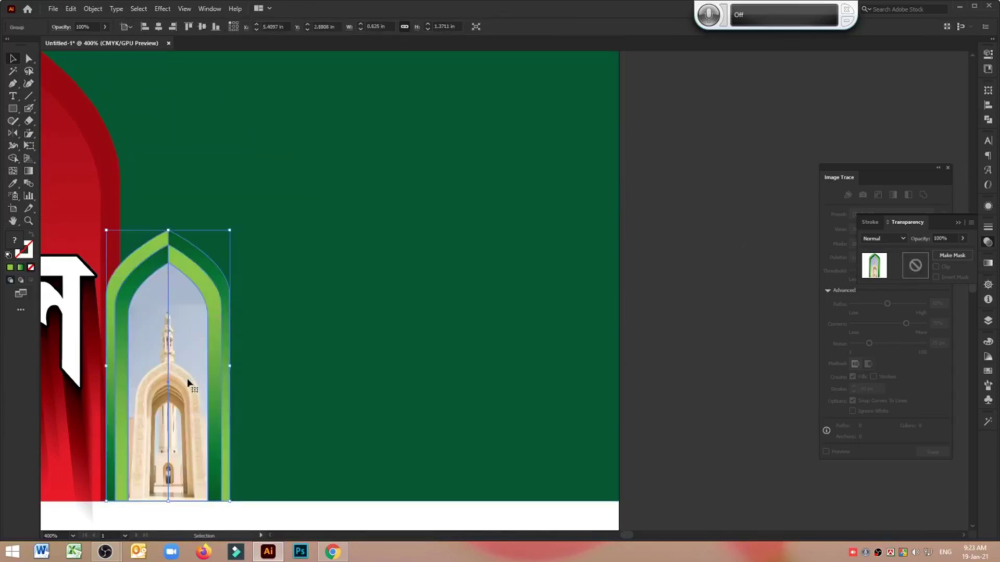
{"action": "key", "text": "ctrl+z"}
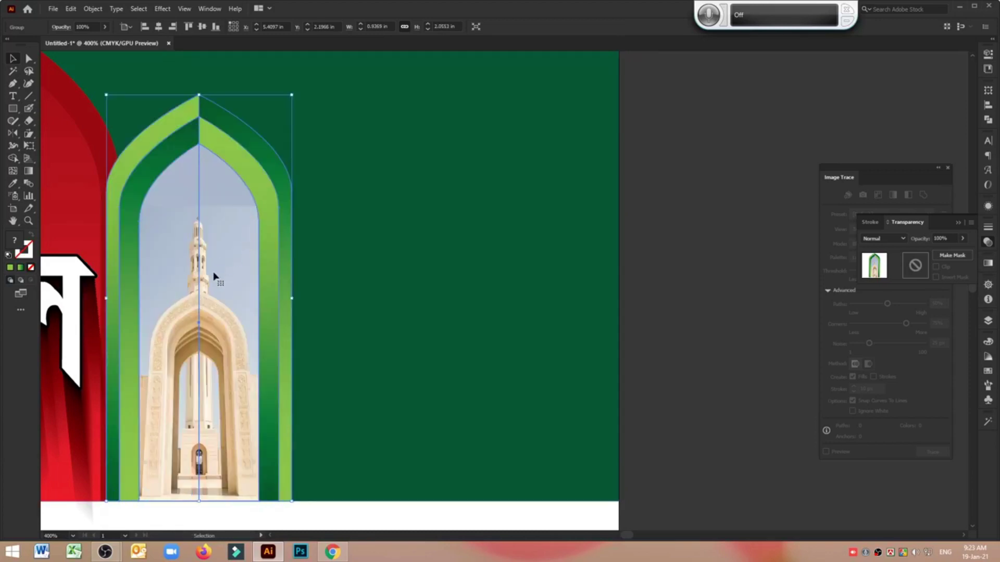
Make a smaller copy of the arch group beside the big one and delete its photo.
{"action": "key", "text": "a"}
{"action": "key", "text": "v"}
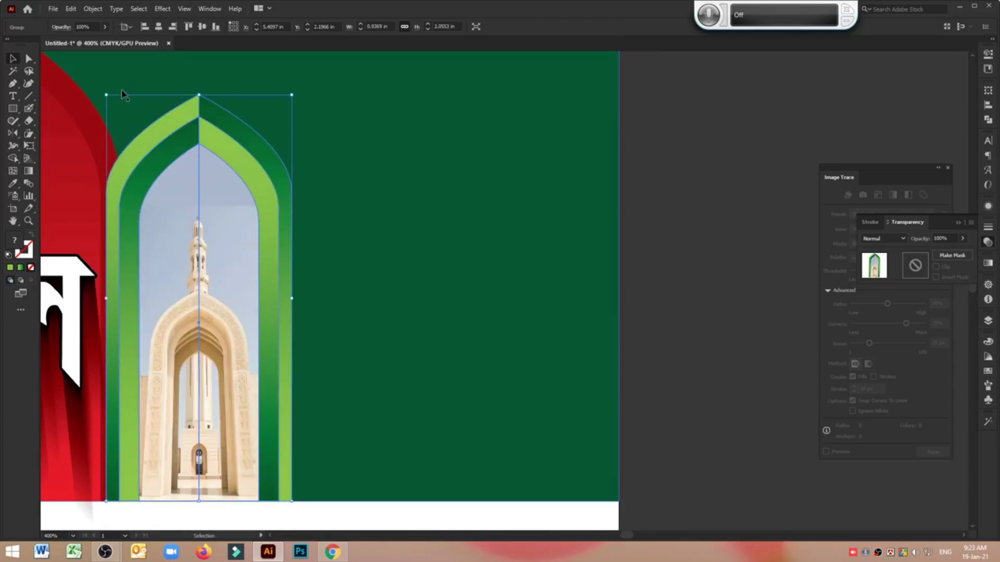
{"action": "left_click_drag", "start_coordinate": [106, 94], "coordinate": [156, 323]}
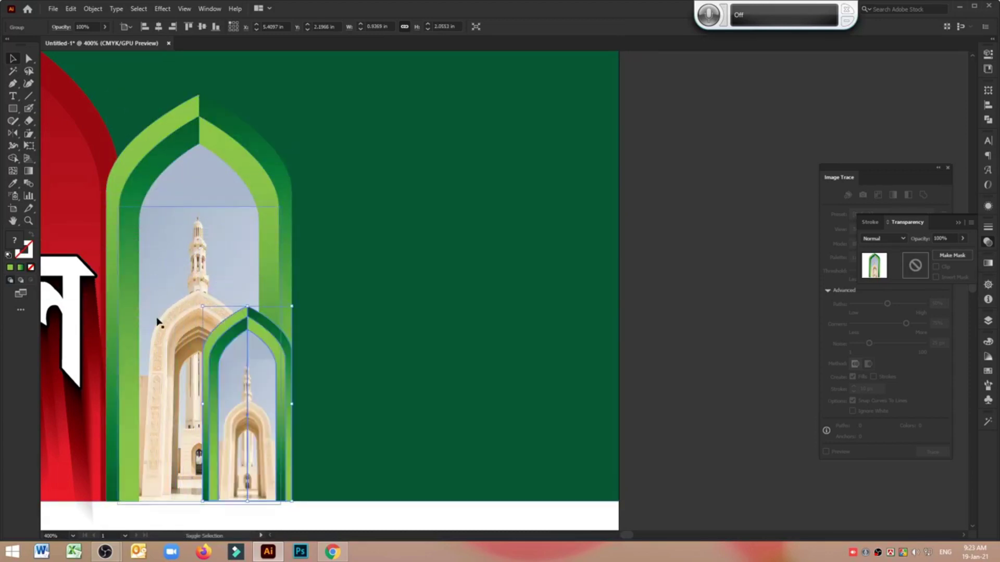
{"action": "left_click_drag", "start_coordinate": [292, 451], "coordinate": [324, 451]}
{"action": "left_click", "coordinate": [608, 339]}
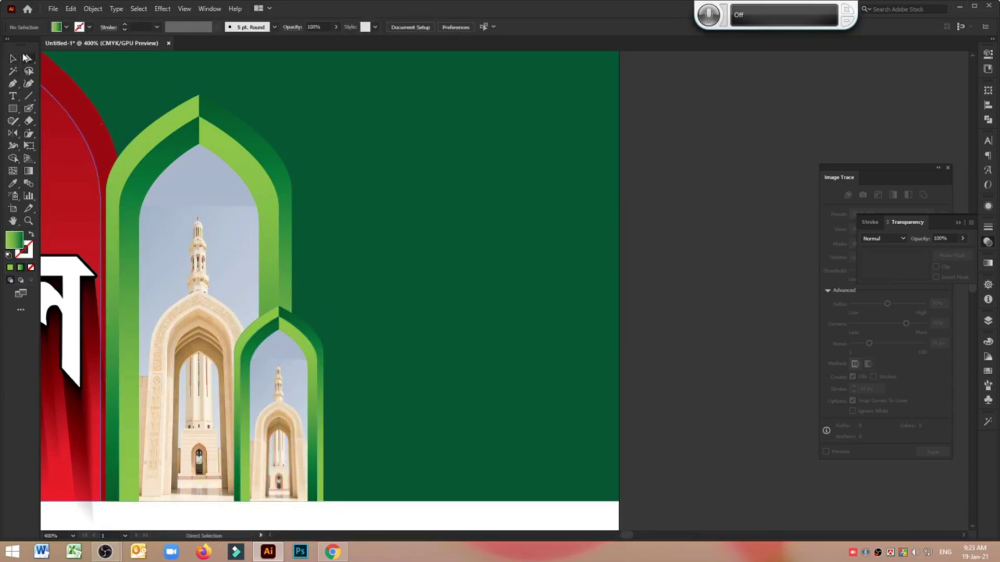
{"action": "left_click", "coordinate": [276, 428]}
{"action": "key", "text": "Delete"}
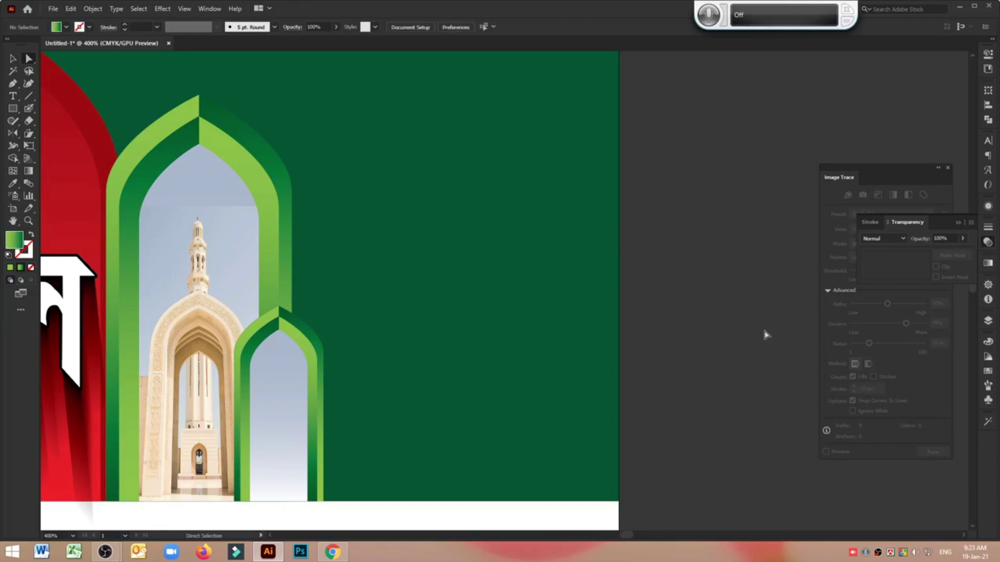
{"action": "left_click", "coordinate": [284, 375]}
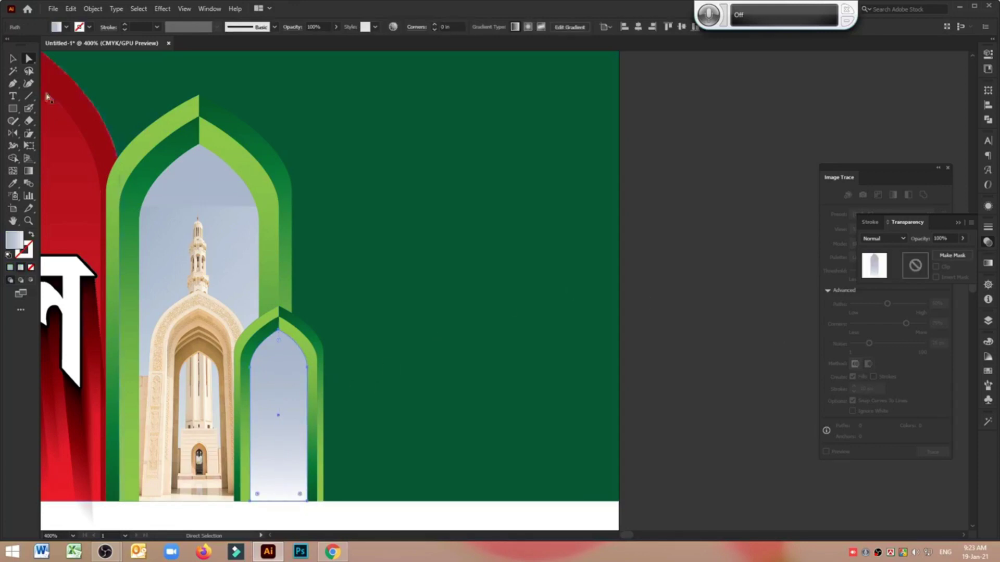
{"action": "key", "text": "v"}
{"action": "left_click", "coordinate": [711, 262]}
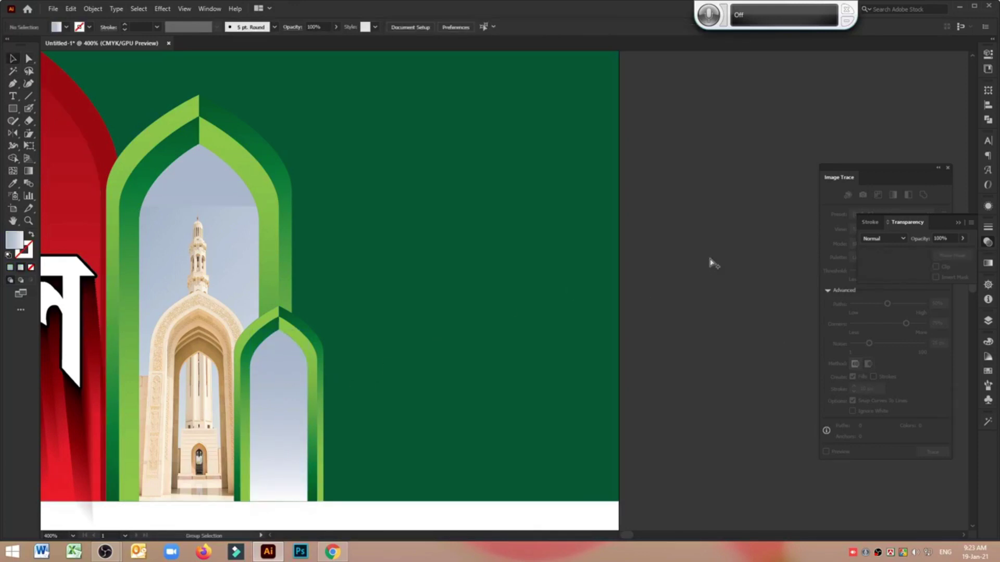
Paste the green mosque skyline image and shift it slightly right and up.
{"action": "key", "text": "ctrl+v"}
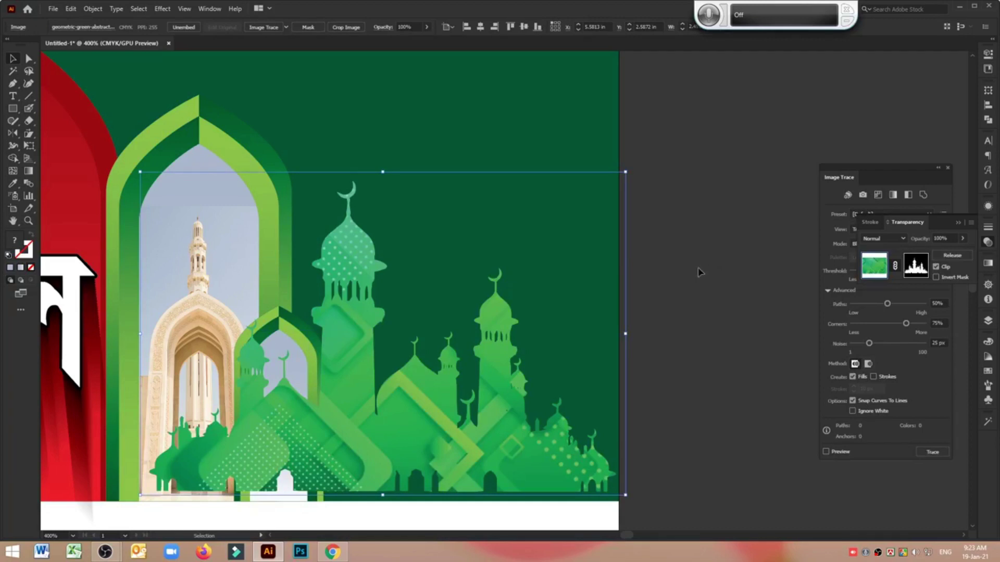
{"action": "scroll", "coordinate": [698, 272], "scroll_direction": "down", "scroll_amount": 2}
{"action": "left_click_drag", "start_coordinate": [625, 445], "coordinate": [666, 466]}
{"action": "left_click", "coordinate": [723, 446]}
{"action": "mouse_move", "coordinate": [456, 412]}
{"action": "left_mouse_down"}
{"action": "mouse_move", "coordinate": [479, 409]}
{"action": "mouse_move", "coordinate": [464, 408]}
{"action": "left_mouse_up"}
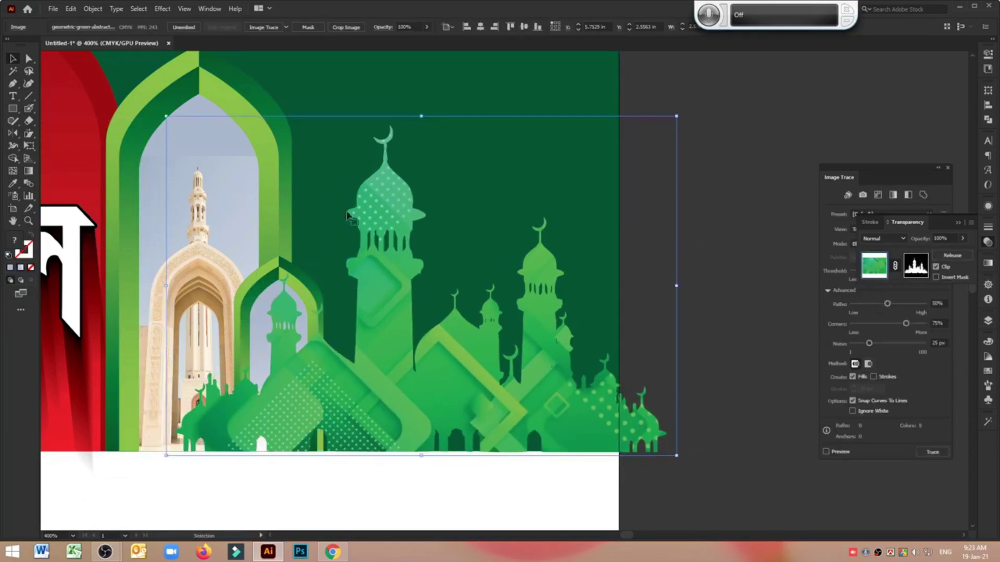
Keep the arch group in front and position the skyline image just right of the arches.
{"action": "left_click", "coordinate": [163, 307]}
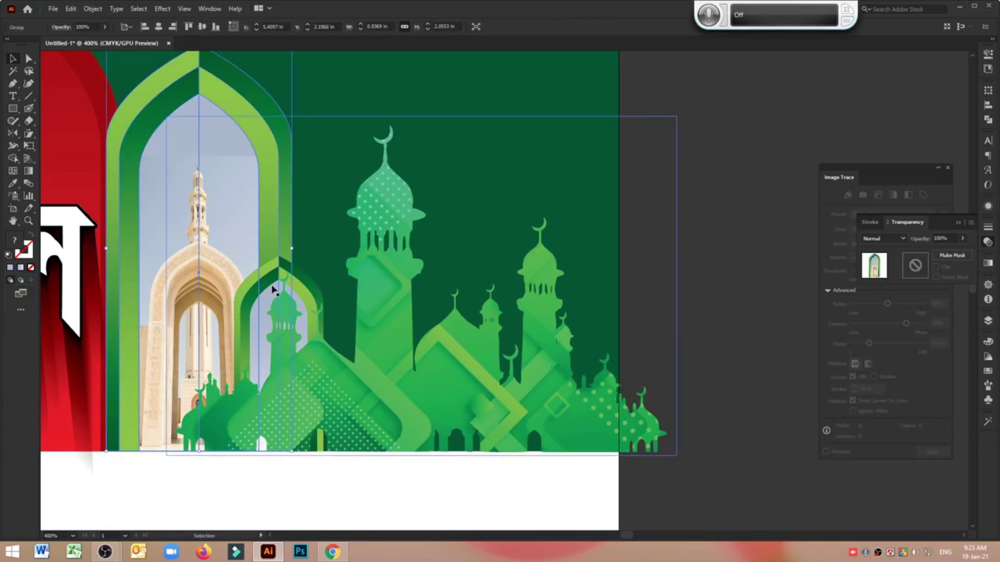
{"action": "key", "text": "Delete"}
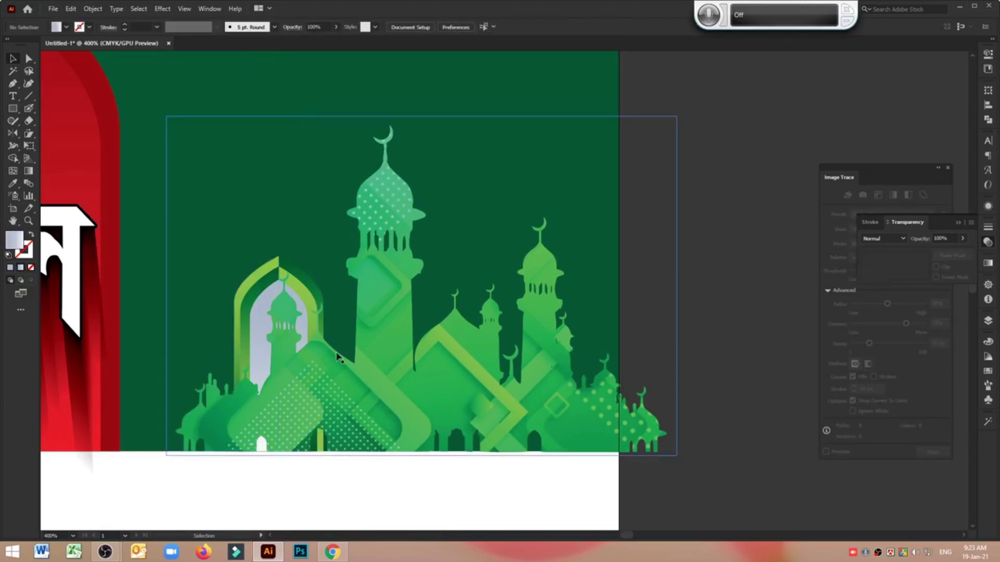
{"action": "left_click_drag", "start_coordinate": [338, 358], "coordinate": [608, 357]}
{"action": "left_click", "coordinate": [241, 328]}
{"action": "key", "text": "ctrl+x"}
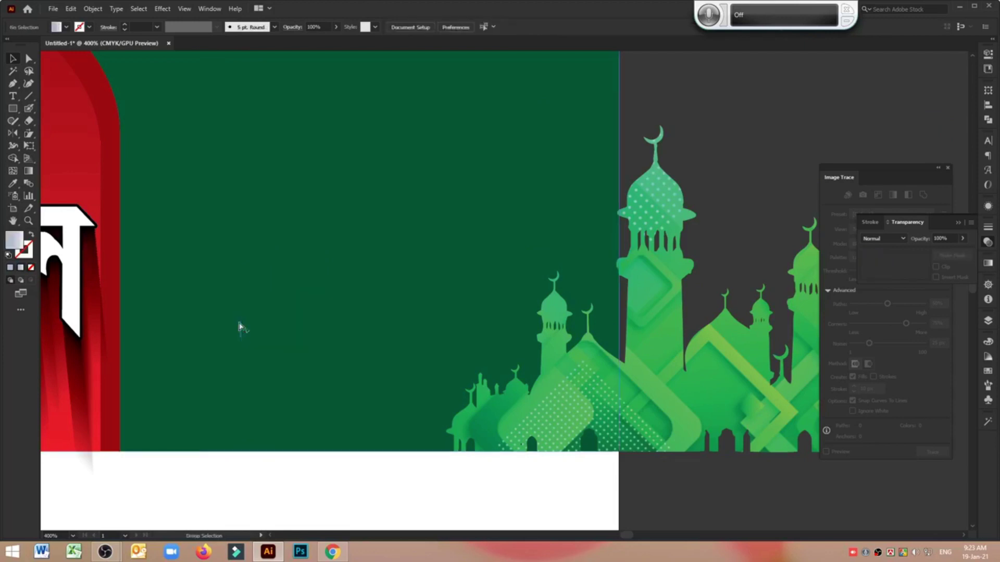
{"action": "key", "text": "ctrl+z"}
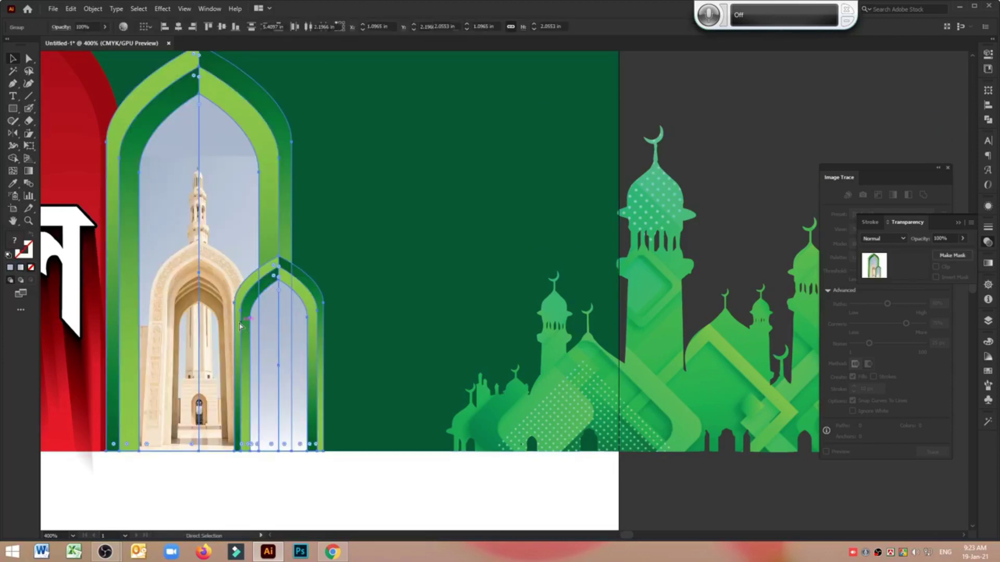
{"action": "left_click", "coordinate": [582, 435]}
{"action": "key", "text": "ctrl+z"}
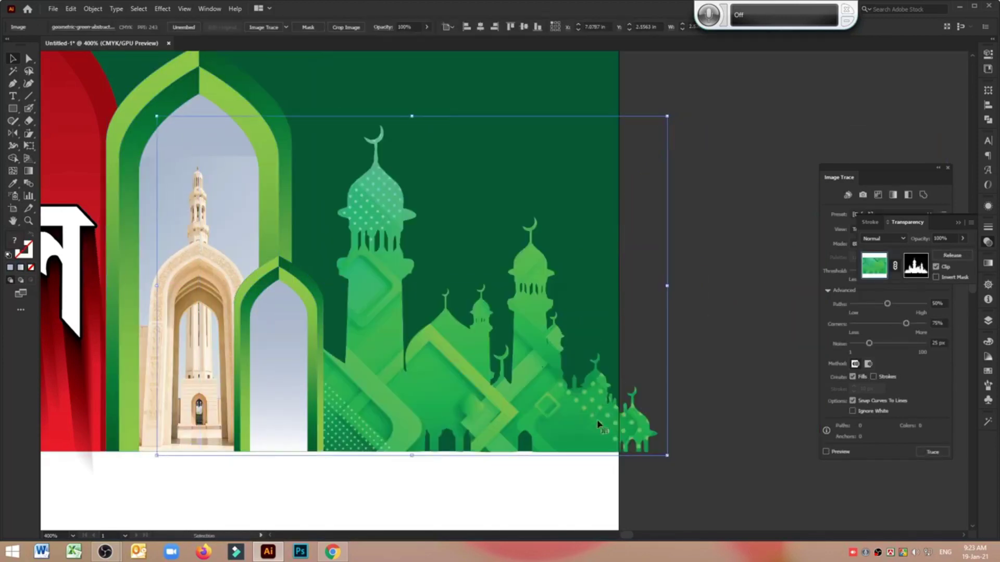
{"action": "left_click_drag", "start_coordinate": [552, 428], "coordinate": [603, 436]}
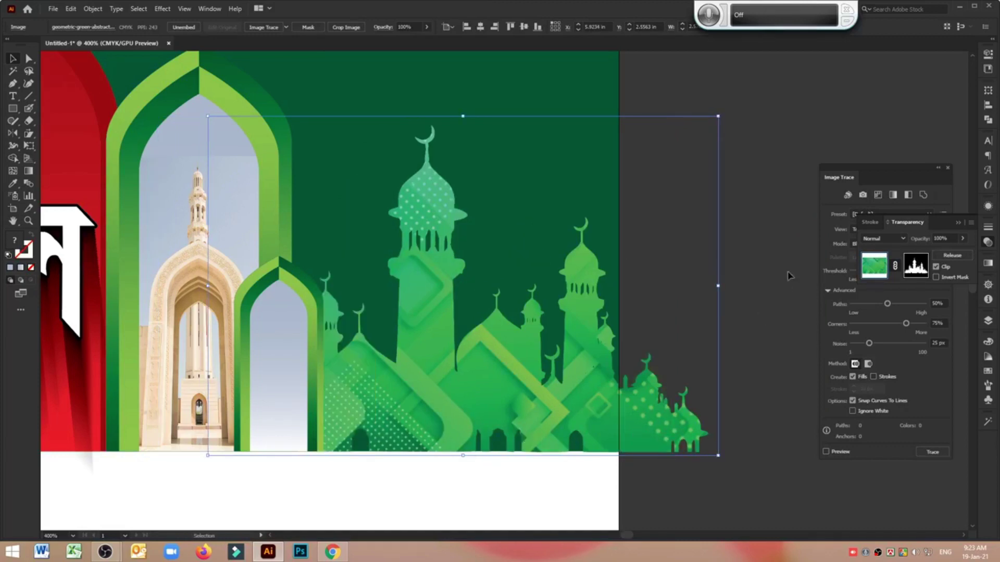
{"action": "left_click", "coordinate": [761, 283]}
{"action": "key", "text": "ctrl+minus"}
{"action": "key", "text": "ctrl+minus"}
{"action": "key", "text": "ctrl+minus"}
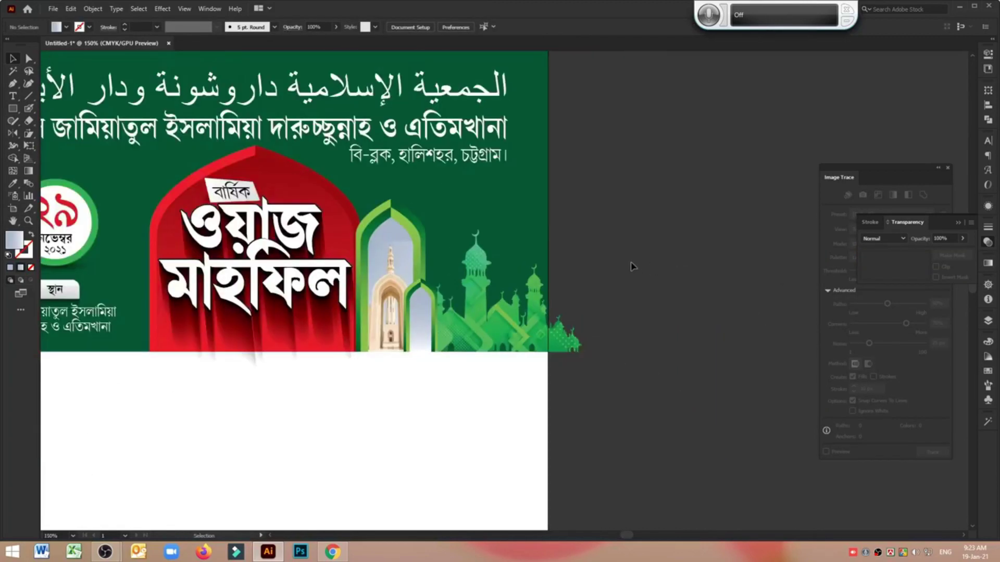
{"action": "left_click_drag", "start_coordinate": [613, 252], "coordinate": [750, 270]}
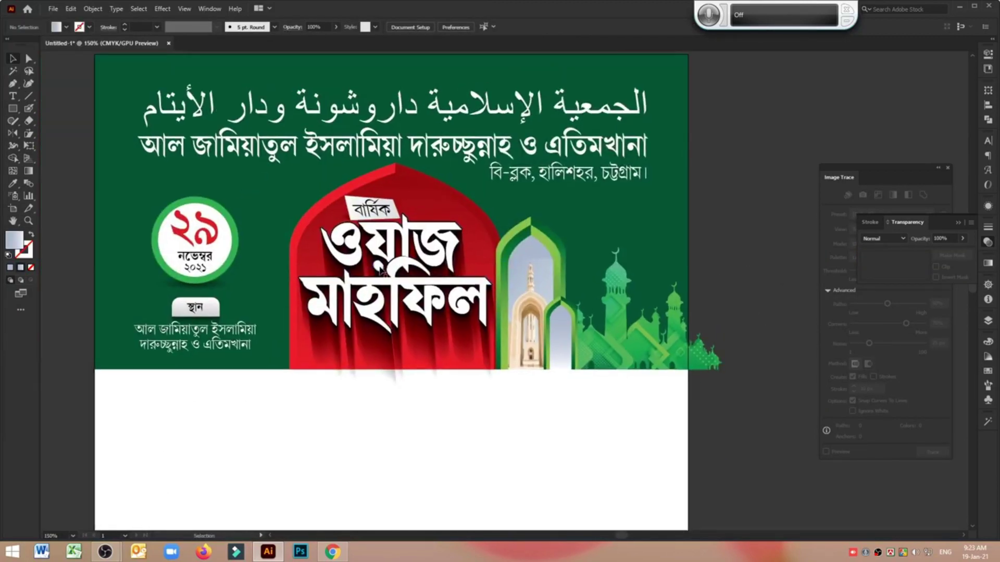
{"action": "left_click", "coordinate": [395, 260]}
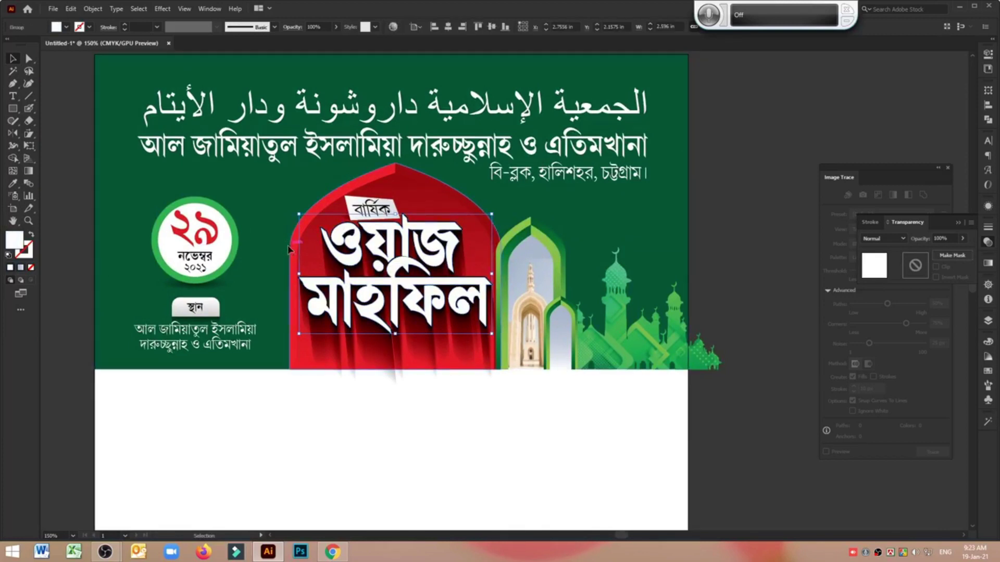
{"action": "left_click", "coordinate": [287, 310]}
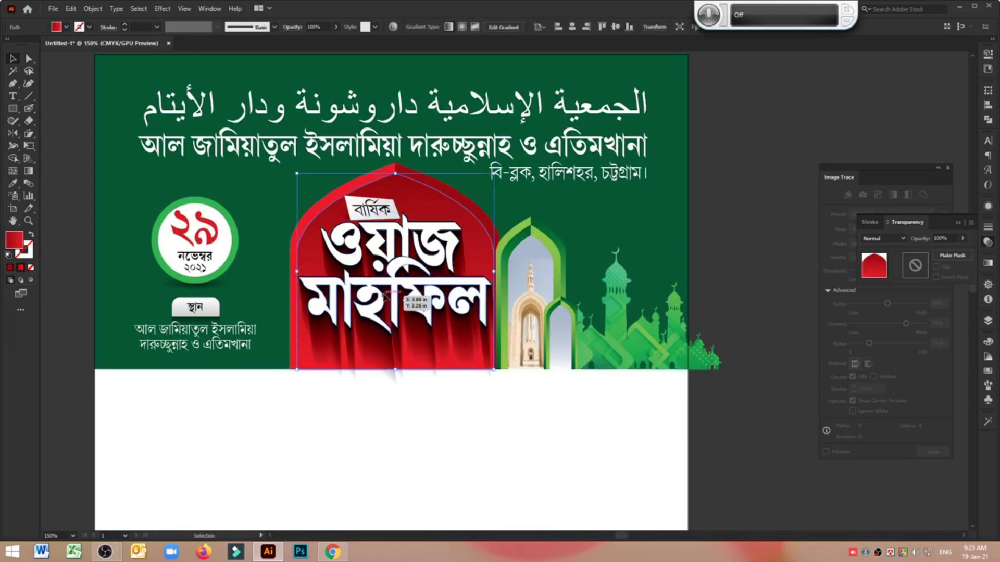
{"action": "left_click", "coordinate": [409, 302]}
{"action": "left_click_drag", "start_coordinate": [62, 239], "coordinate": [110, 379]}
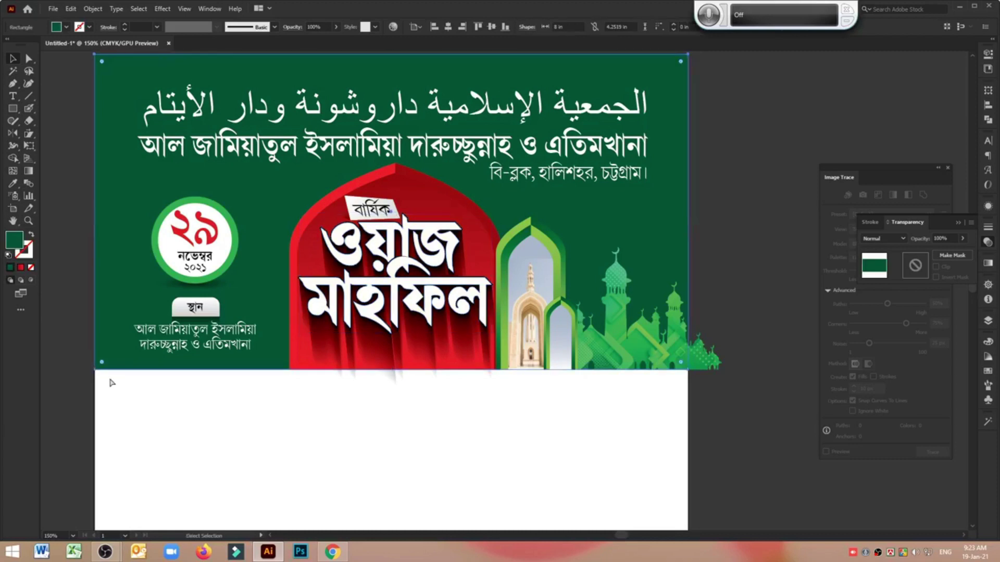
{"action": "left_click", "coordinate": [110, 383]}
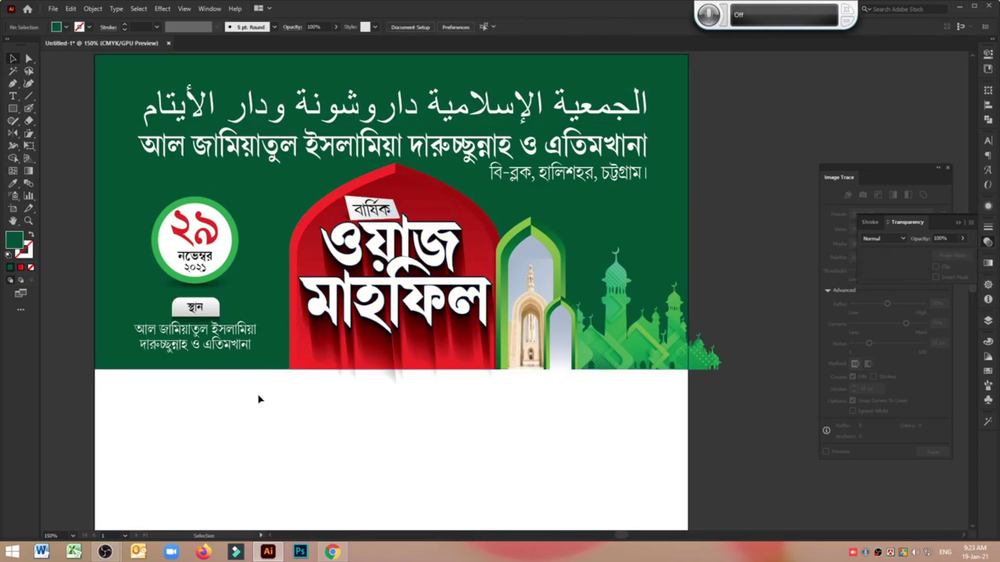
{"action": "left_click", "coordinate": [544, 243]}
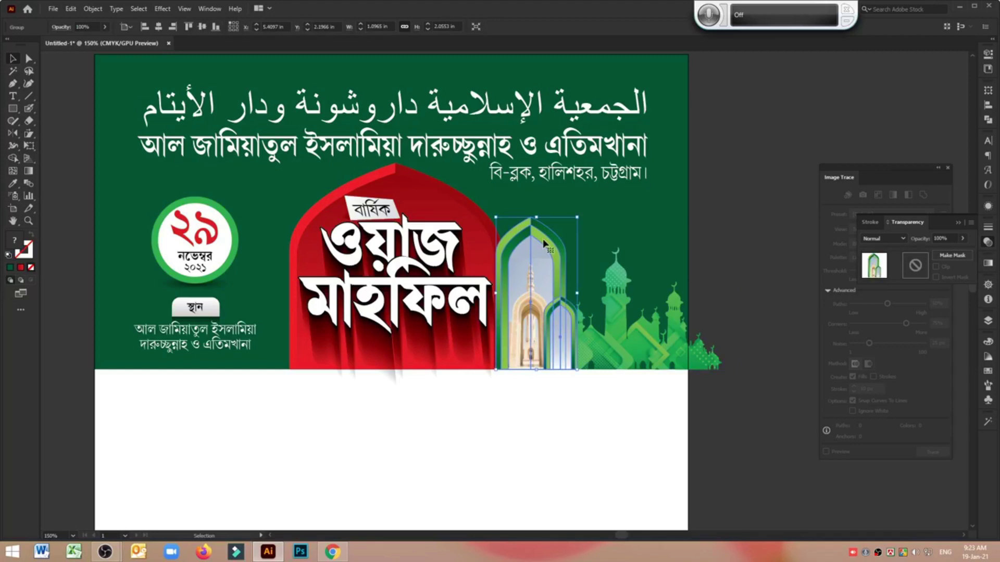
{"action": "left_click", "coordinate": [615, 327]}
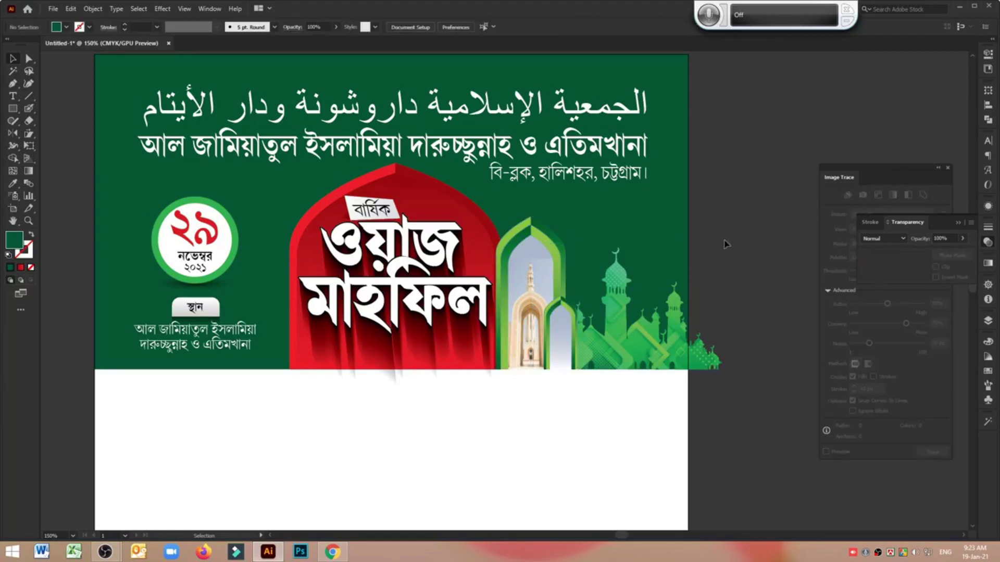
Draw a thin full-width rectangle under the dark green background and fill it with the date circle's green.
{"action": "left_click", "coordinate": [353, 252]}
{"action": "scroll", "coordinate": [388, 438], "scroll_direction": "down", "scroll_amount": 3}
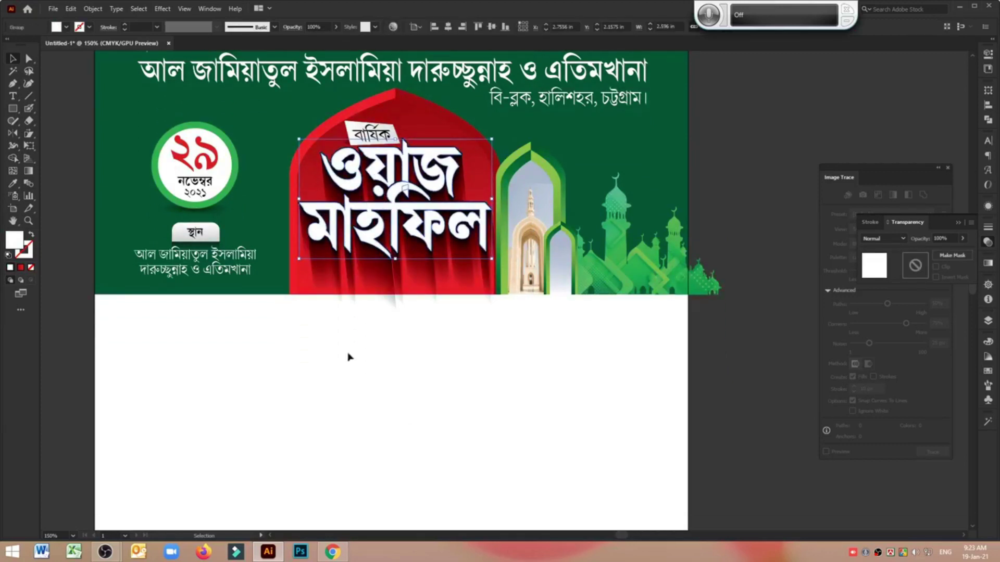
{"action": "left_click", "coordinate": [13, 108]}
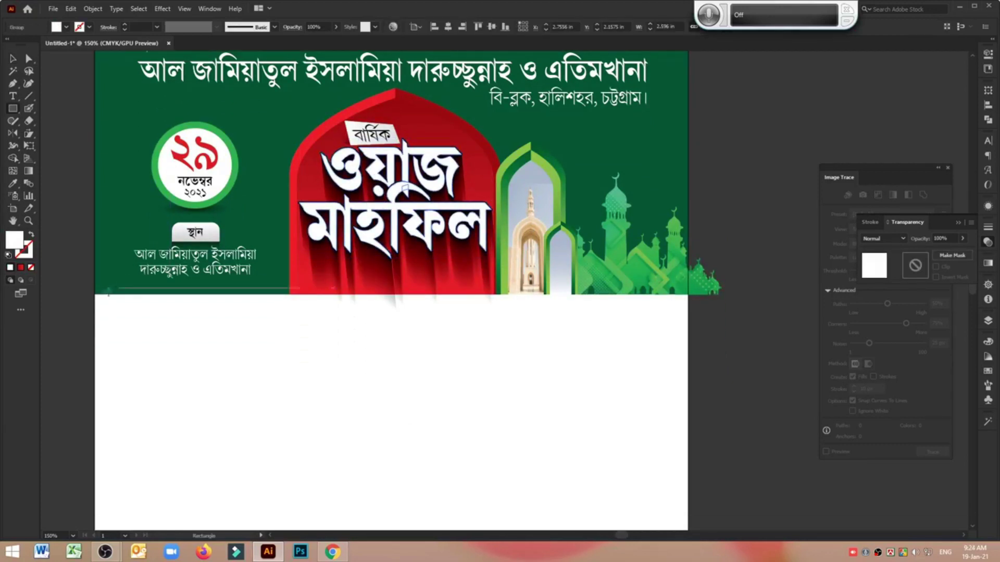
{"action": "left_click_drag", "start_coordinate": [95, 295], "coordinate": [688, 308]}
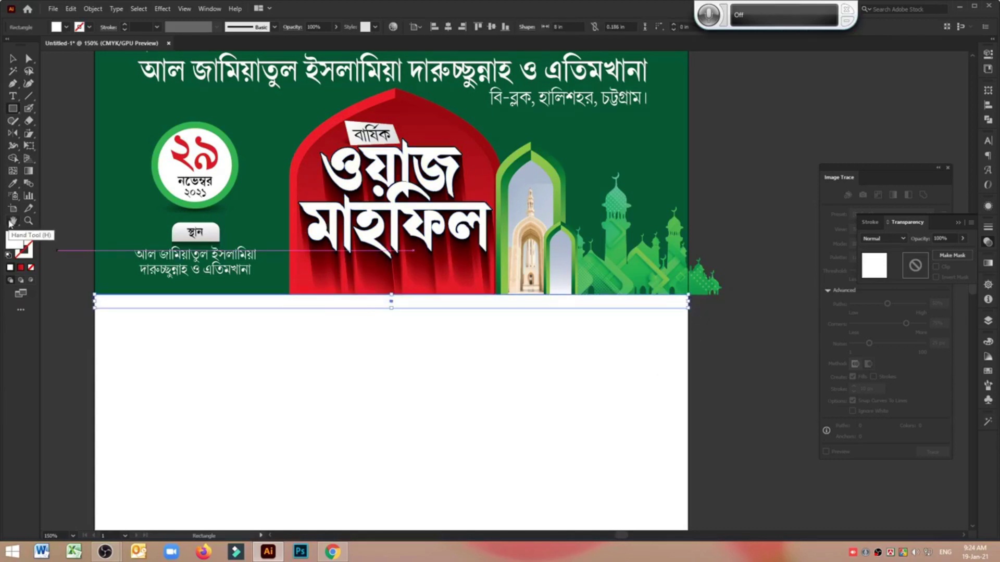
{"action": "left_click", "coordinate": [11, 184]}
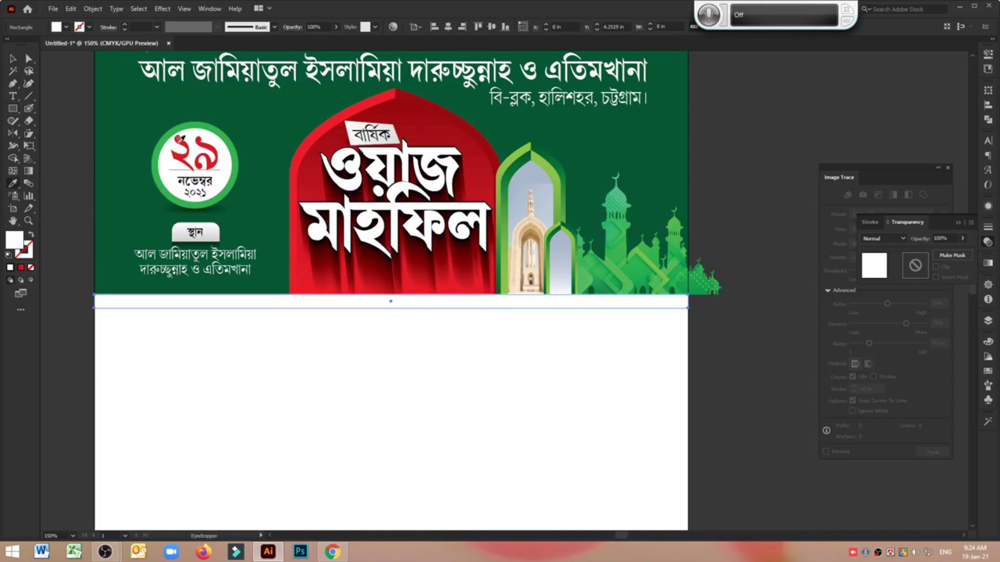
{"action": "left_click", "coordinate": [167, 136]}
{"action": "left_click", "coordinate": [13, 59]}
{"action": "left_click", "coordinate": [240, 136]}
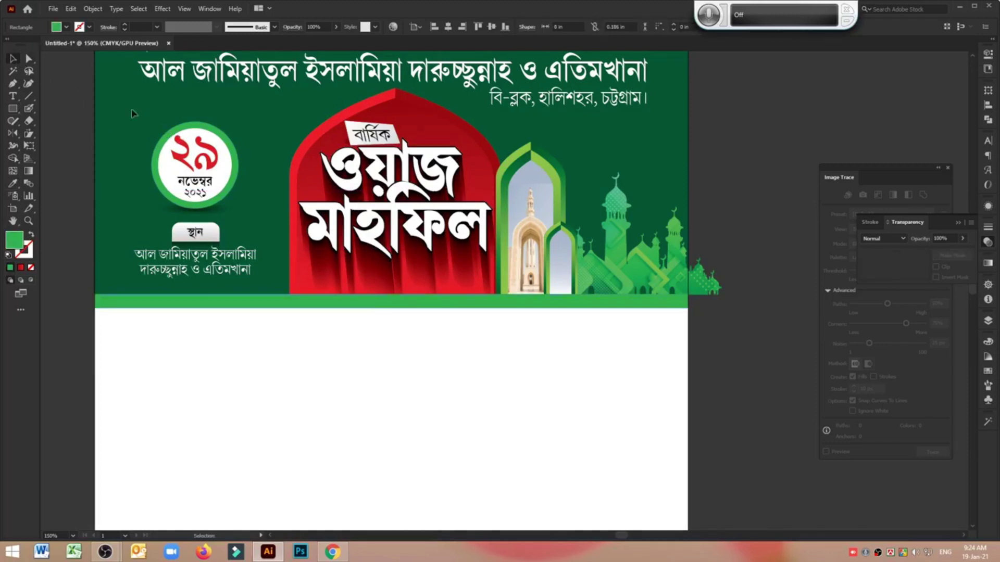
Enlarge the green date circle slightly and nudge its shadow ellipse down.
{"action": "left_click", "coordinate": [230, 141]}
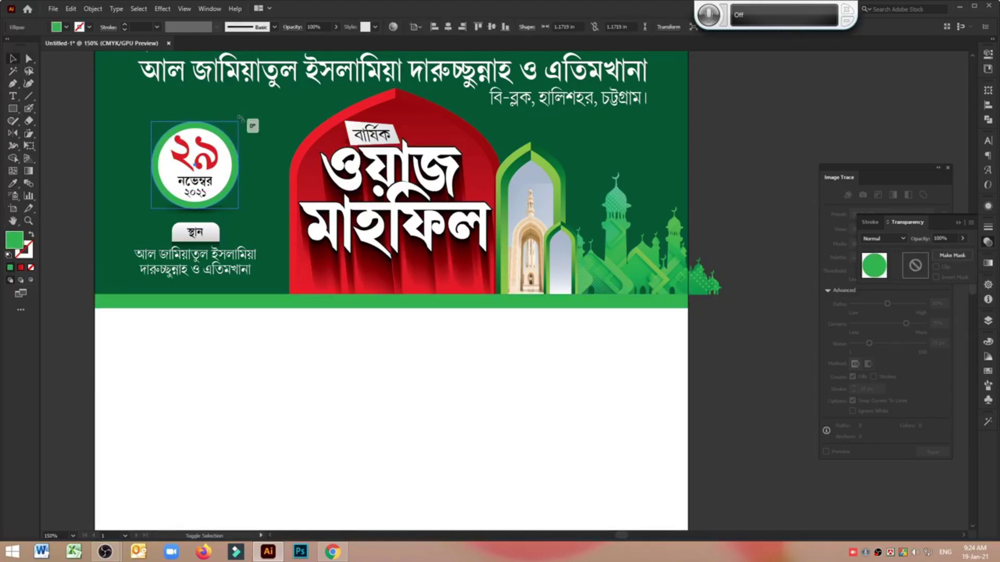
{"action": "left_click_drag", "start_coordinate": [238, 121], "coordinate": [242, 118]}
{"action": "left_click", "coordinate": [219, 213]}
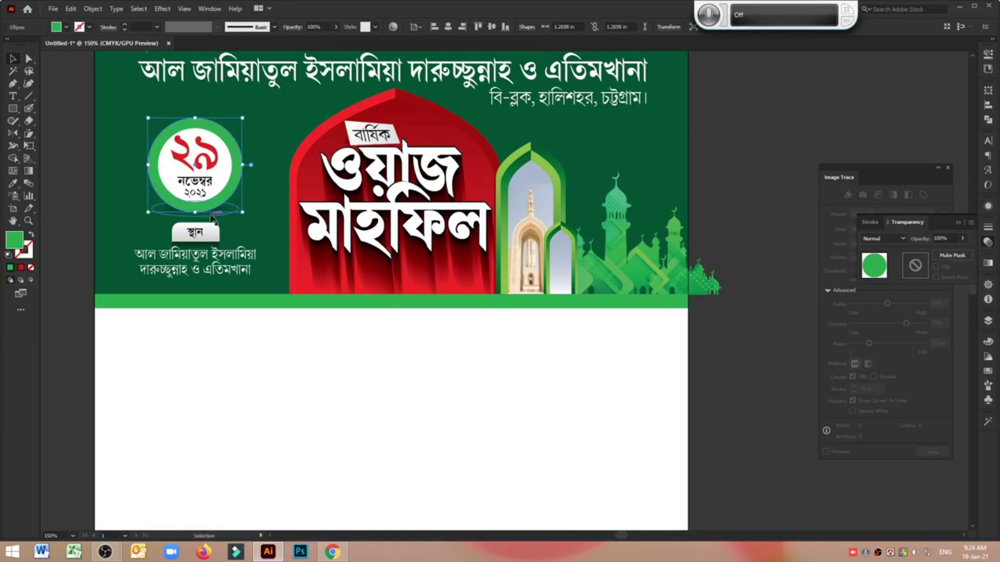
{"action": "key", "text": "Down"}
{"action": "key", "text": "Down"}
{"action": "key", "text": "Down"}
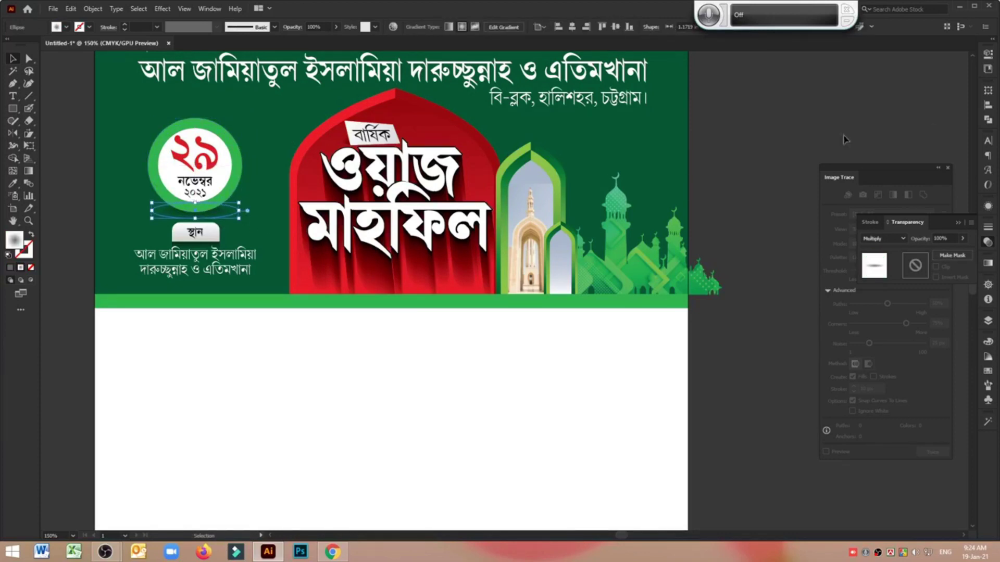
{"action": "left_click", "coordinate": [811, 131]}
Unlock all objects (Ctrl+Alt+2) and select the green background panel.
{"action": "scroll", "coordinate": [686, 193], "scroll_direction": "up", "scroll_amount": 4}
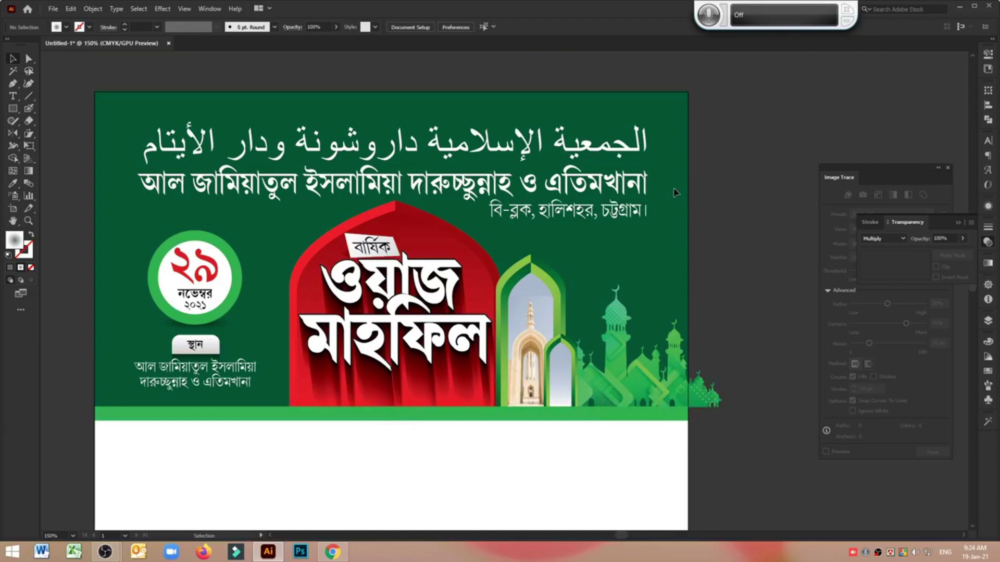
{"action": "key", "text": "ctrl+alt+2"}
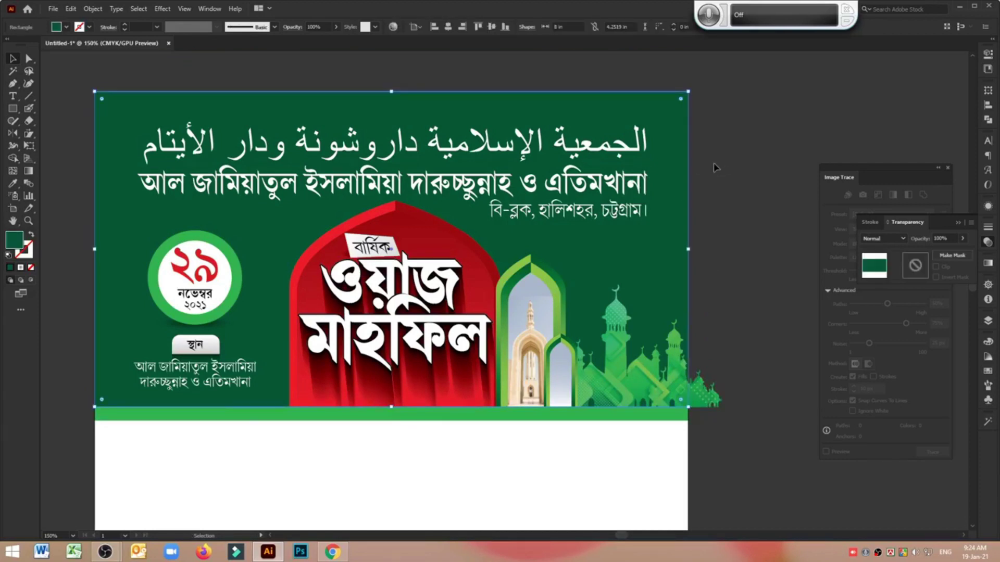
{"action": "left_click", "coordinate": [716, 166]}
{"action": "left_click", "coordinate": [677, 163]}
Filter the green background results to nature and save the springtime green leaf photo to the Desktop.
{"action": "left_click", "coordinate": [334, 553]}
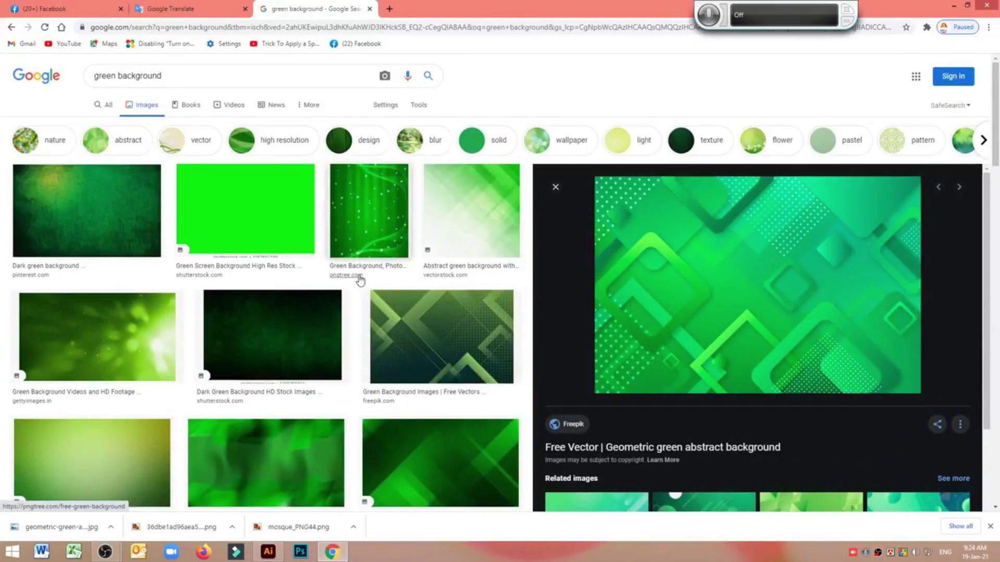
{"action": "left_click_drag", "start_coordinate": [195, 76], "coordinate": [7, 77]}
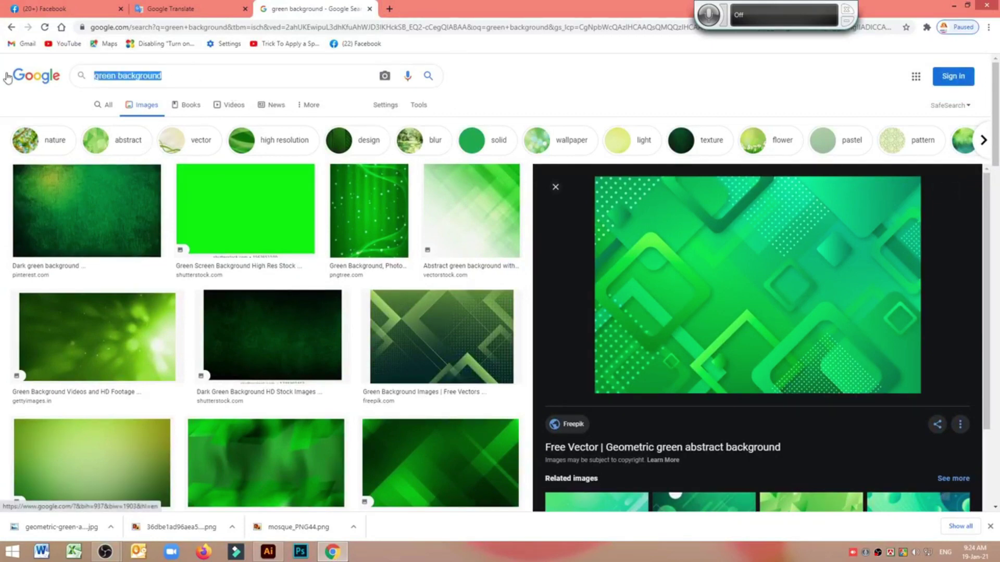
{"action": "left_click", "coordinate": [27, 148]}
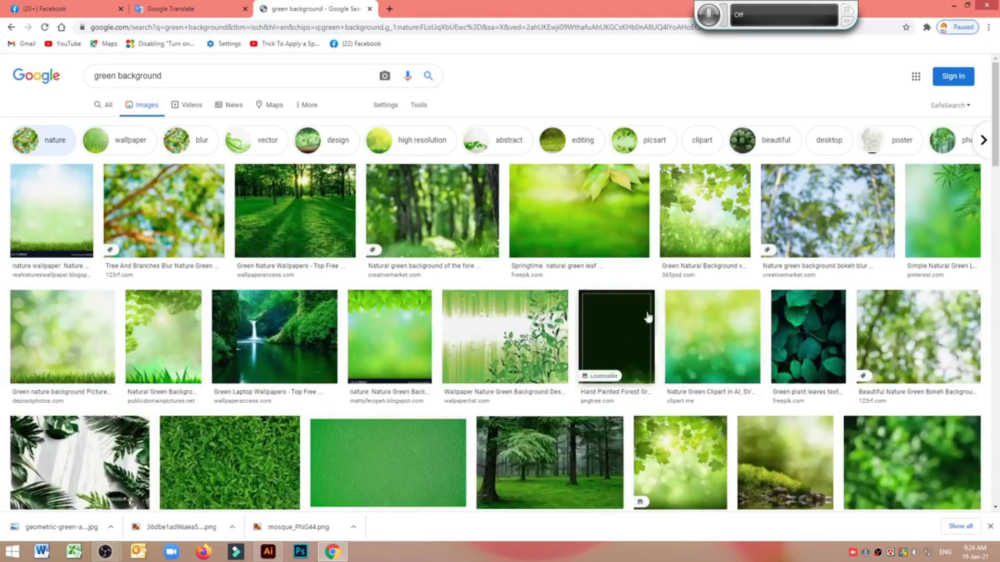
{"action": "left_click", "coordinate": [599, 225]}
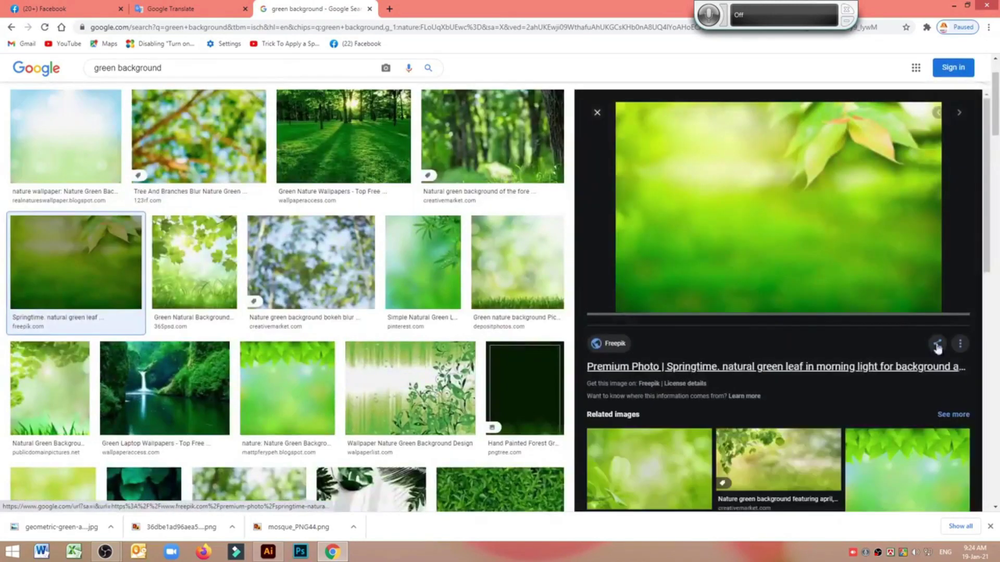
{"action": "right_click", "coordinate": [817, 209]}
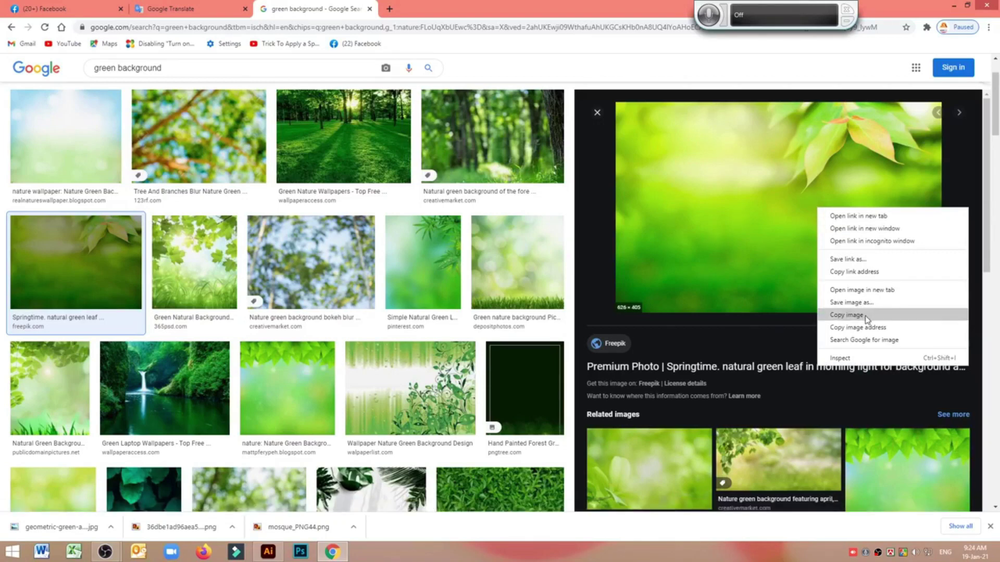
{"action": "right_click", "coordinate": [735, 183]}
{"action": "left_click", "coordinate": [774, 278]}
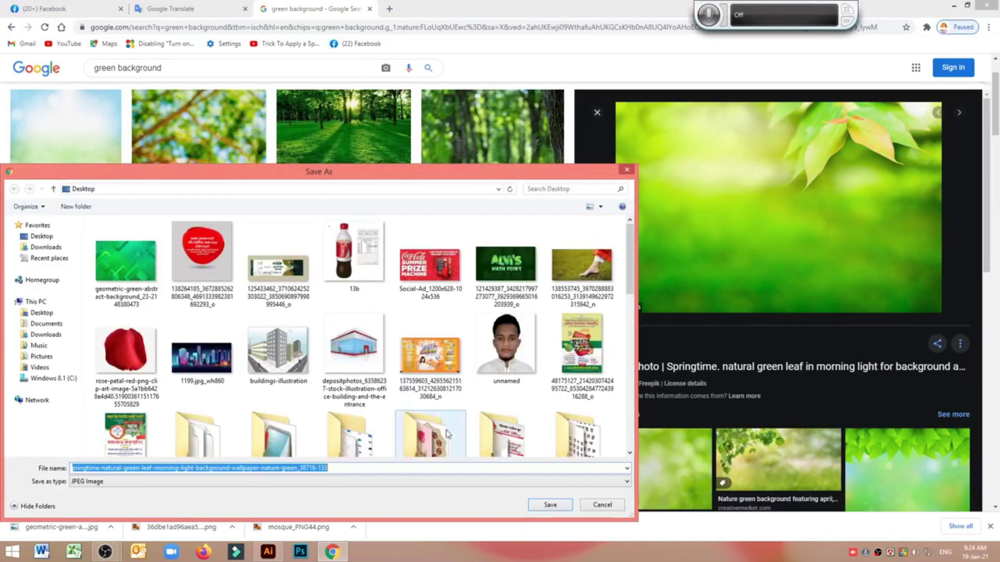
{"action": "left_click", "coordinate": [547, 505]}
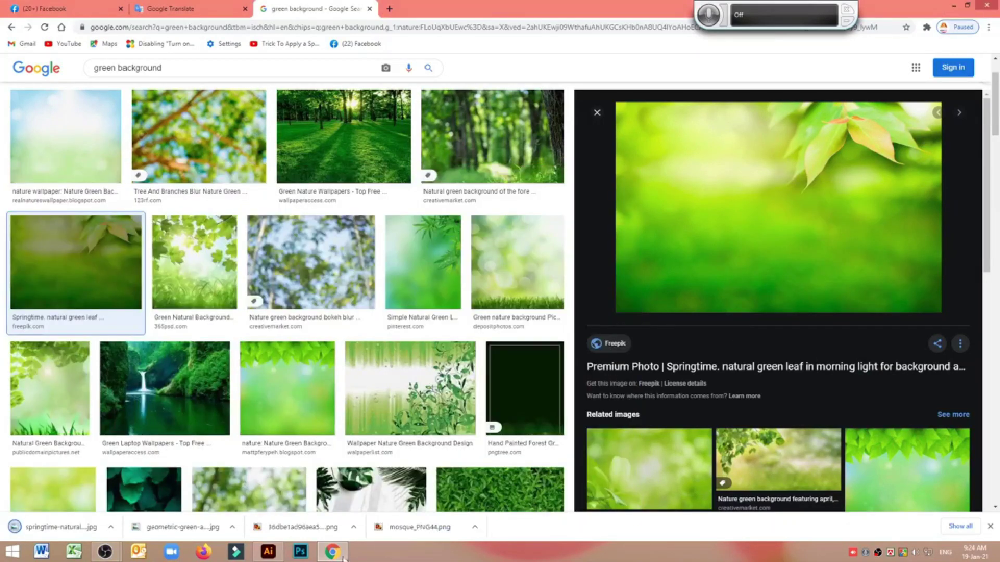
{"action": "left_click", "coordinate": [280, 555]}
Place the springtime leaf photo onto the artboard with File > Place.
{"action": "left_click", "coordinate": [54, 8]}
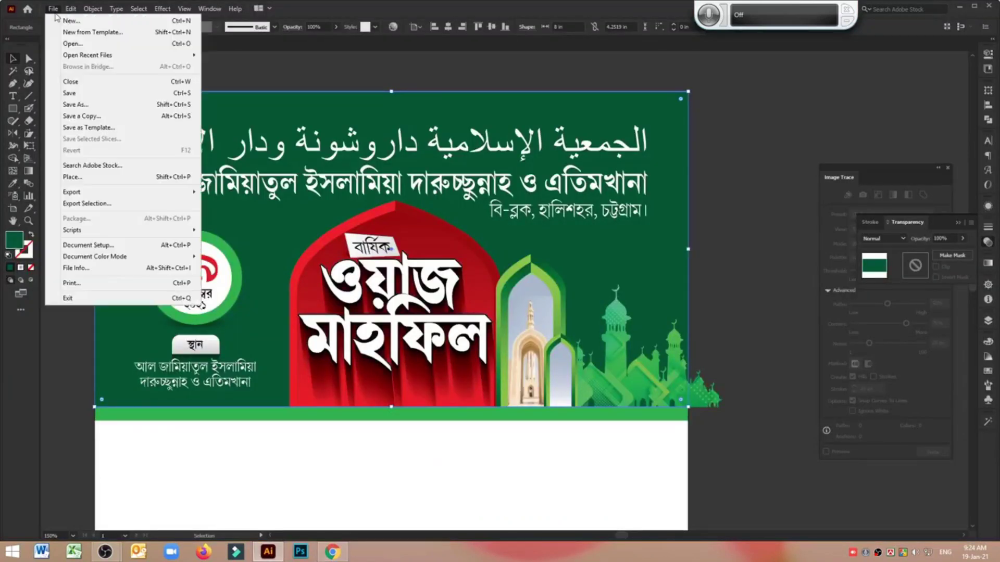
{"action": "left_click", "coordinate": [76, 180]}
{"action": "left_click", "coordinate": [102, 99]}
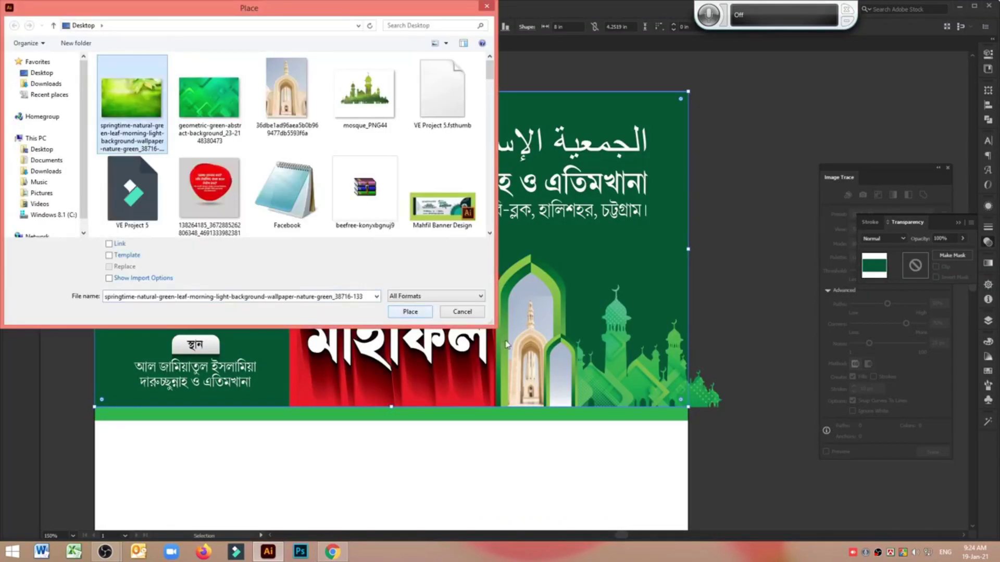
{"action": "left_click", "coordinate": [409, 312]}
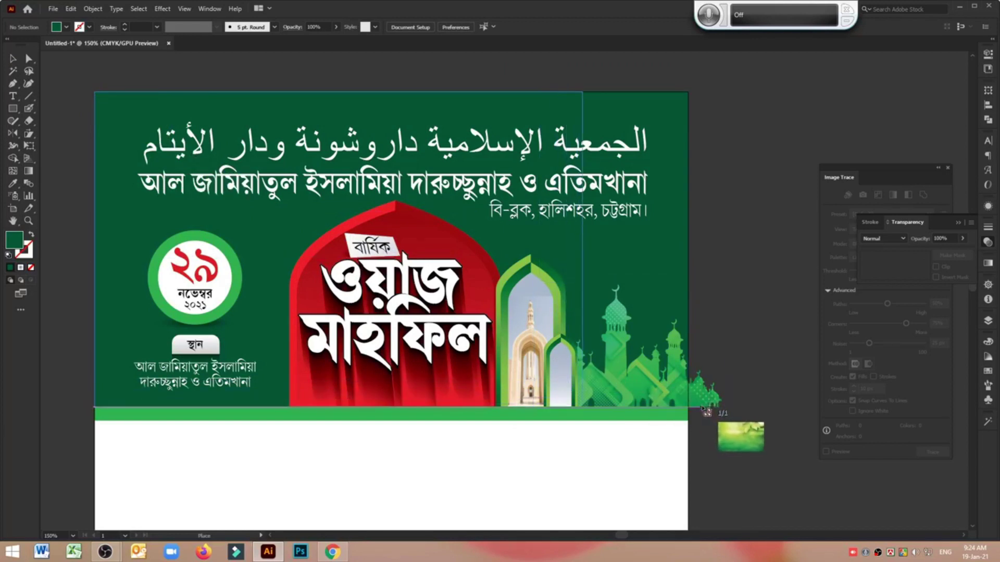
{"action": "left_click", "coordinate": [734, 406]}
{"action": "left_click", "coordinate": [76, 54]}
{"action": "left_click", "coordinate": [410, 189]}
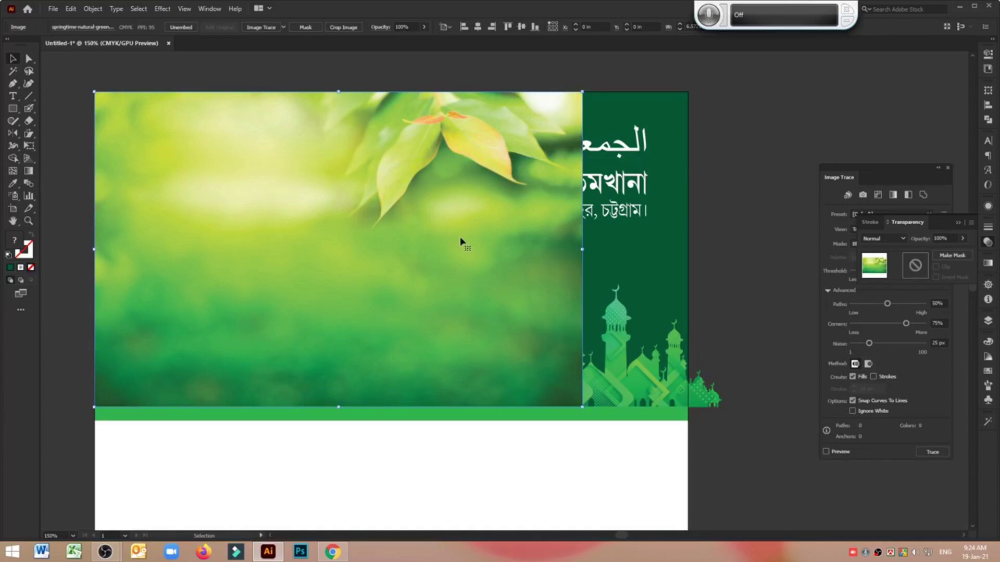
Duplicate the leaf photo to the right and slide the original further left.
{"action": "scroll", "coordinate": [460, 241], "scroll_direction": "up", "scroll_amount": 2}
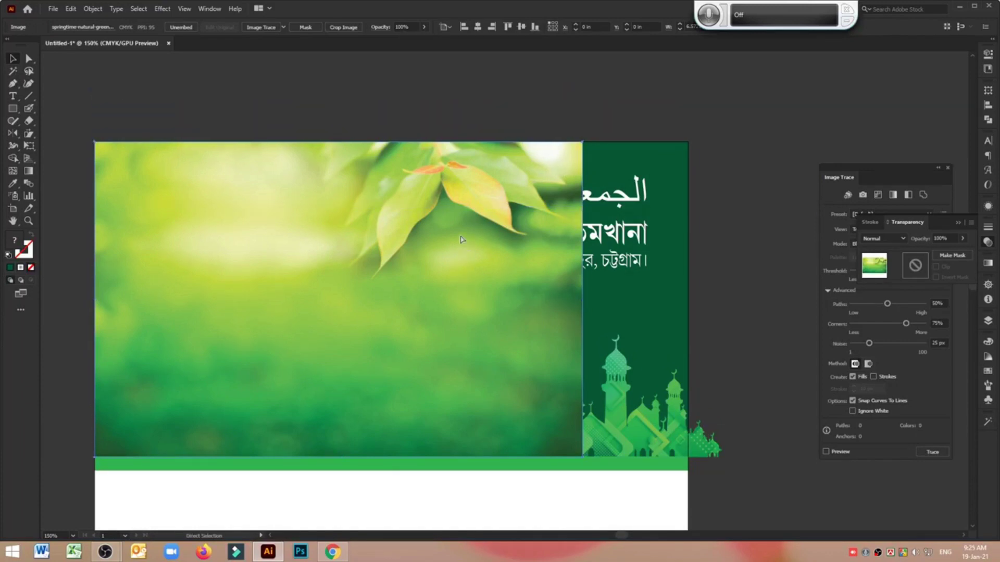
{"action": "key", "text": "ctrl+plus"}
{"action": "scroll", "coordinate": [461, 237], "scroll_direction": "up", "scroll_amount": 2}
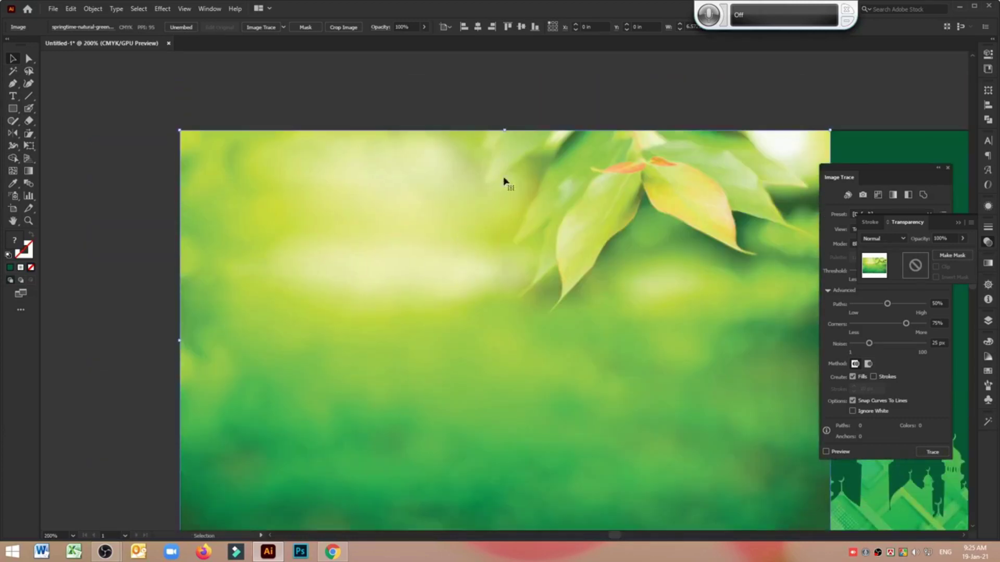
{"action": "left_click_drag", "start_coordinate": [520, 103], "coordinate": [408, 109]}
{"action": "left_click", "coordinate": [404, 104]}
{"action": "left_click_drag", "start_coordinate": [201, 232], "coordinate": [717, 260]}
{"action": "left_click_drag", "start_coordinate": [500, 219], "coordinate": [406, 271]}
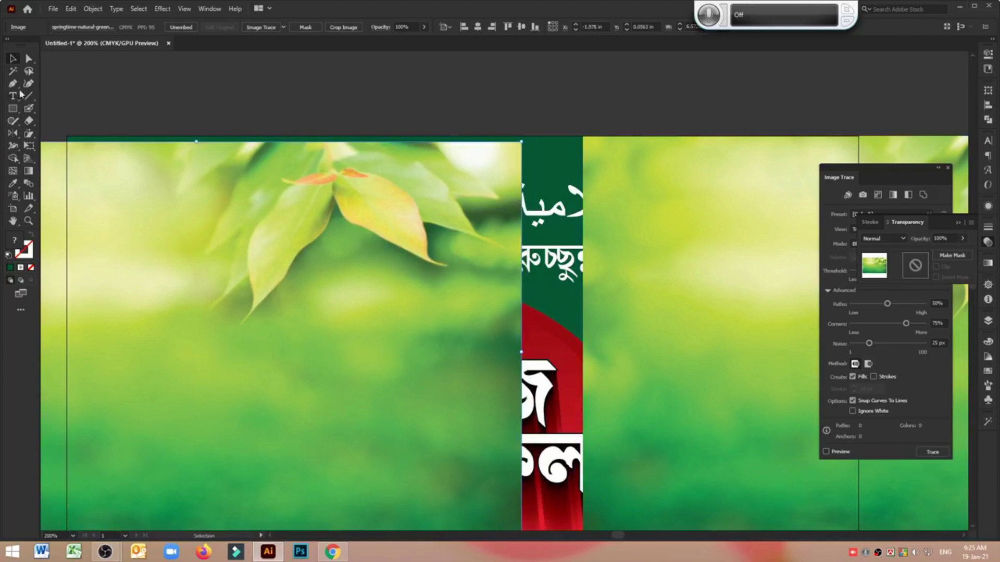
Start a Pen path at the top edge and trace down the first leaf to its lower tip.
{"action": "left_click", "coordinate": [196, 141]}
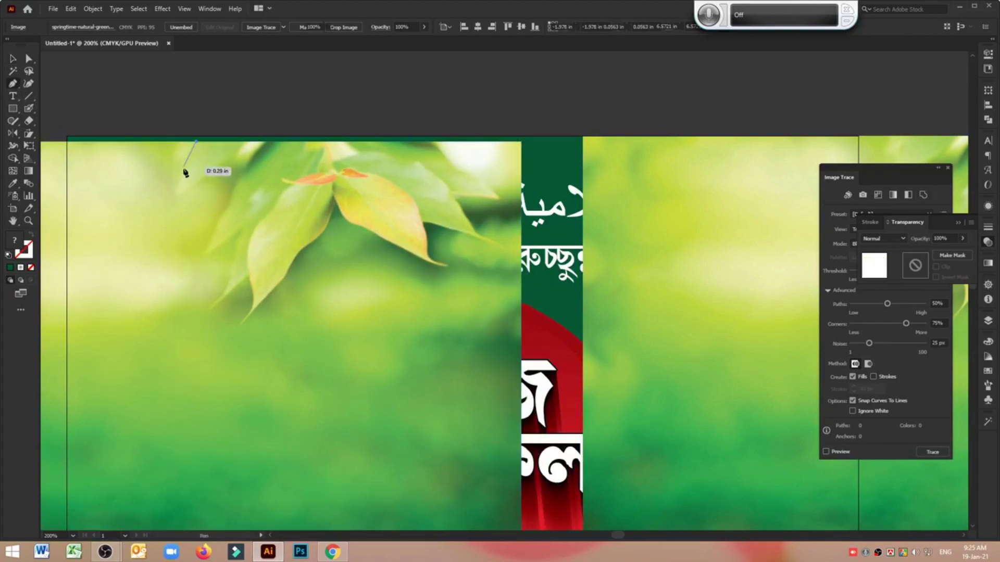
{"action": "left_click_drag", "start_coordinate": [181, 193], "coordinate": [229, 211]}
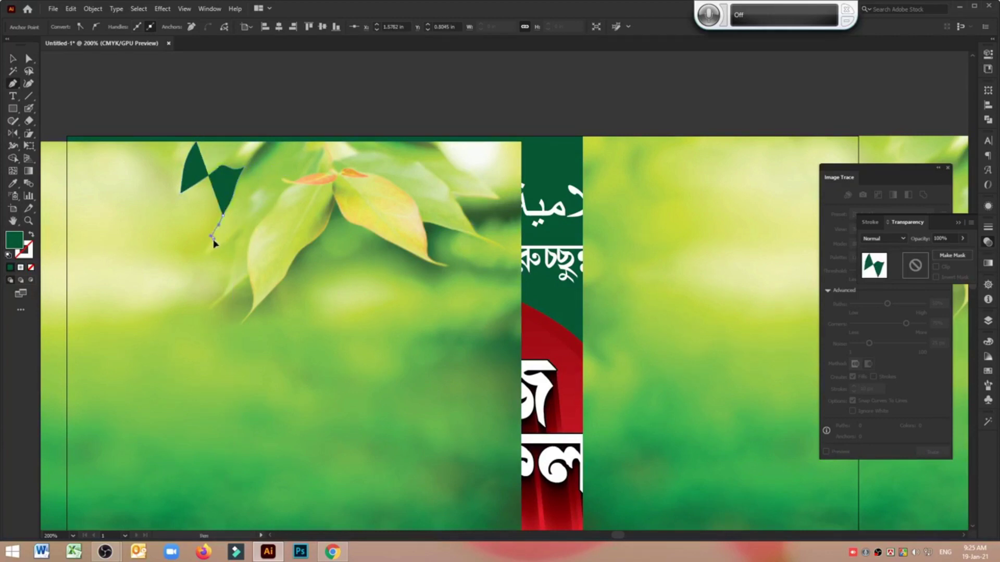
{"action": "left_click_drag", "start_coordinate": [203, 256], "coordinate": [247, 326]}
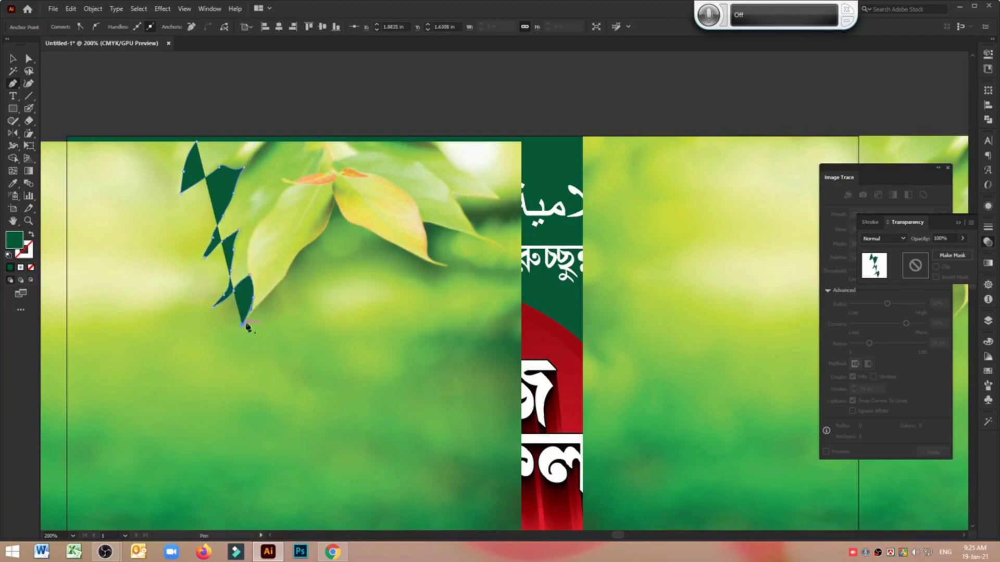
{"action": "left_click_drag", "start_coordinate": [270, 295], "coordinate": [423, 223]}
{"action": "left_click_drag", "start_coordinate": [423, 222], "coordinate": [423, 219]}
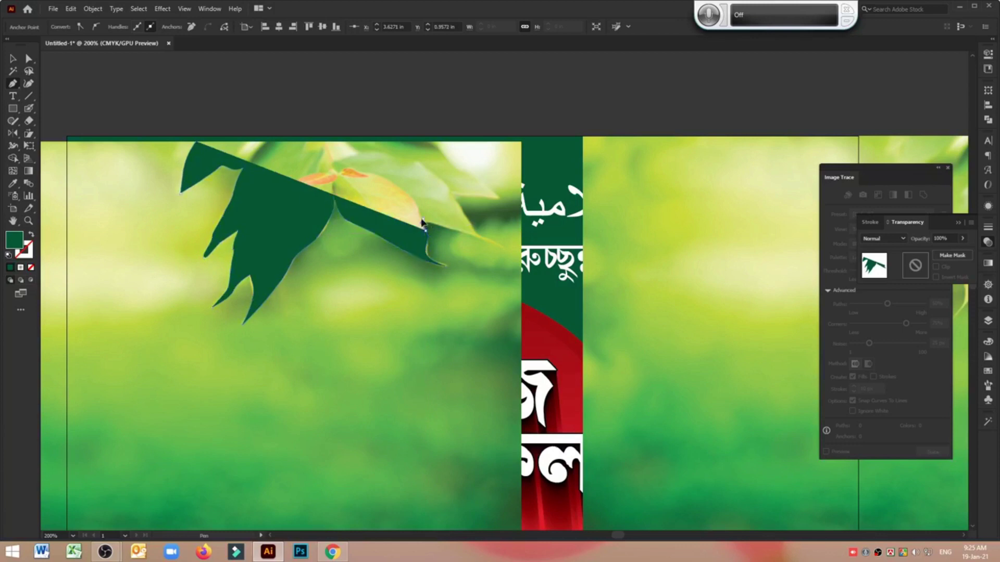
{"action": "left_click", "coordinate": [423, 223]}
{"action": "key", "text": "ctrl+z"}
{"action": "key", "text": "ctrl+z"}
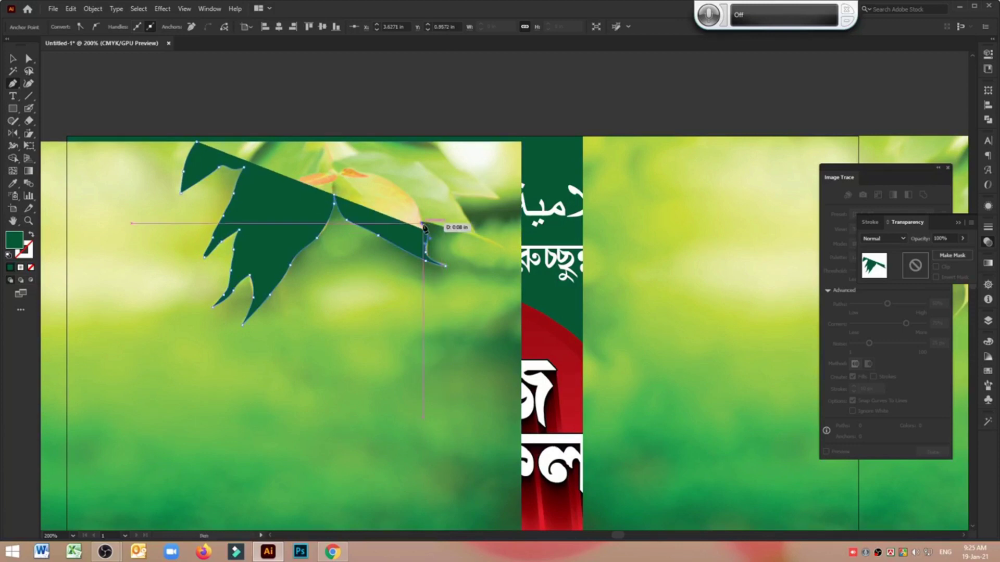
{"action": "left_click", "coordinate": [421, 223]}
Trace along the rightmost leaf back to the top edge, then select the photo with the leaf shape.
{"action": "left_click_drag", "start_coordinate": [437, 224], "coordinate": [445, 228]}
{"action": "left_click", "coordinate": [457, 230]}
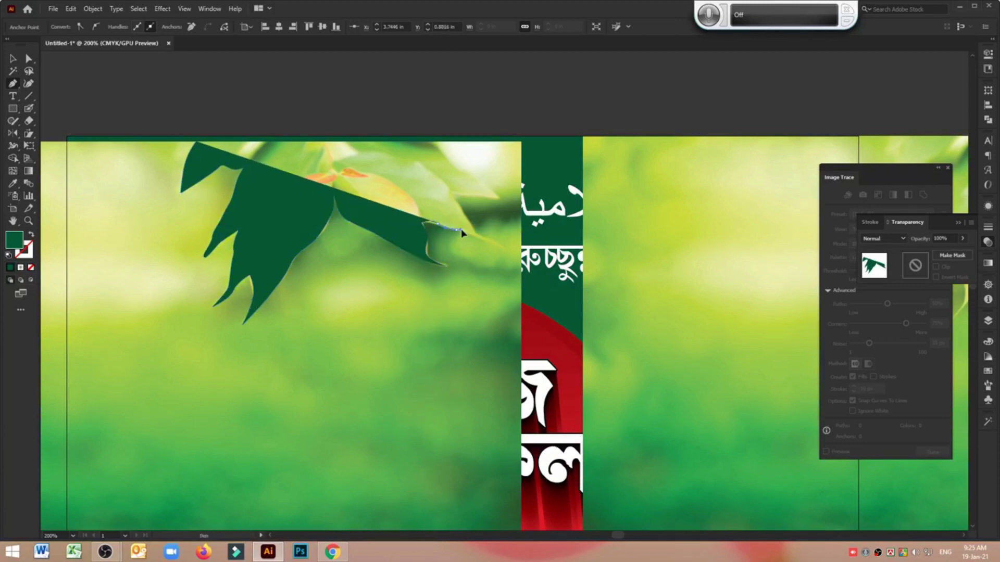
{"action": "left_click", "coordinate": [480, 238]}
{"action": "left_click", "coordinate": [495, 246]}
{"action": "left_click", "coordinate": [499, 248]}
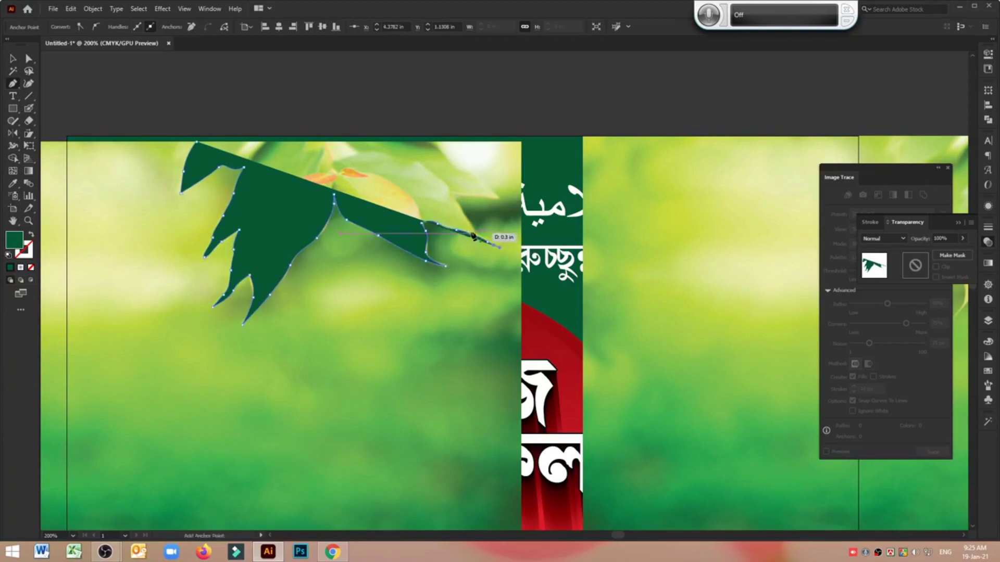
{"action": "left_click_drag", "start_coordinate": [476, 234], "coordinate": [456, 143]}
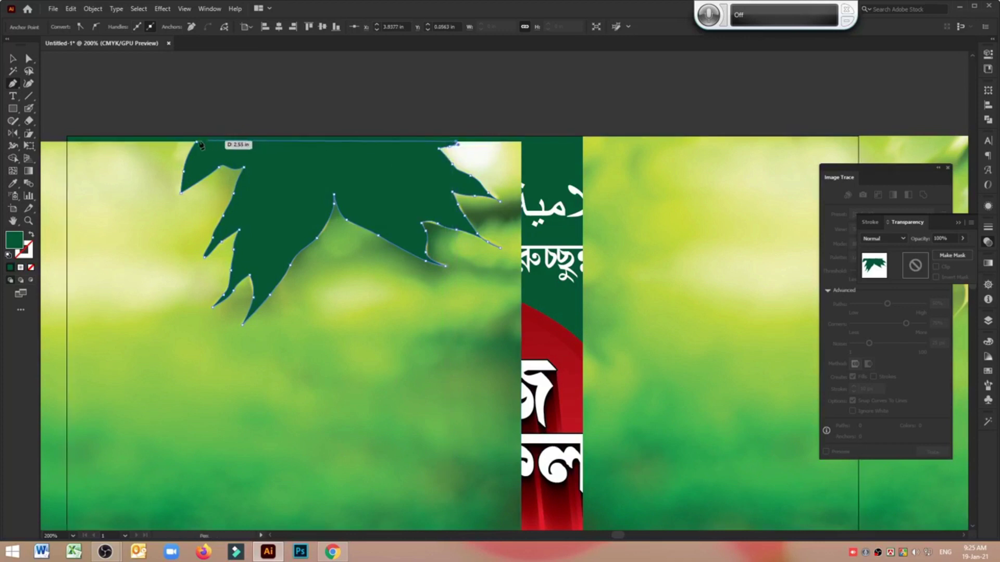
{"action": "key", "text": "v"}
{"action": "left_click", "coordinate": [100, 187], "text": "shift"}
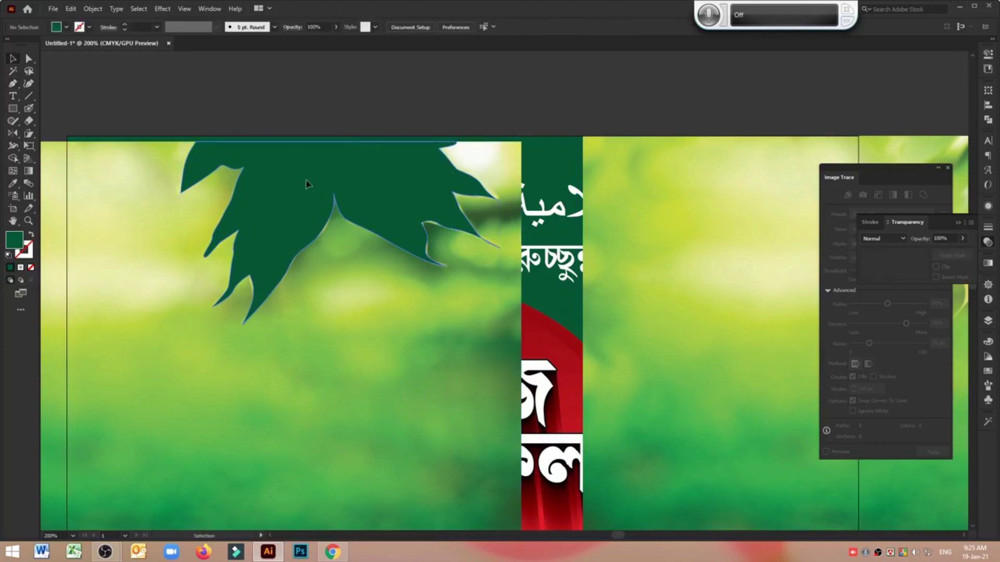
Clip the photo to the leaf shape and tuck the shrunken leaf group into the top-left corner.
{"action": "key", "text": "ctrl+7"}
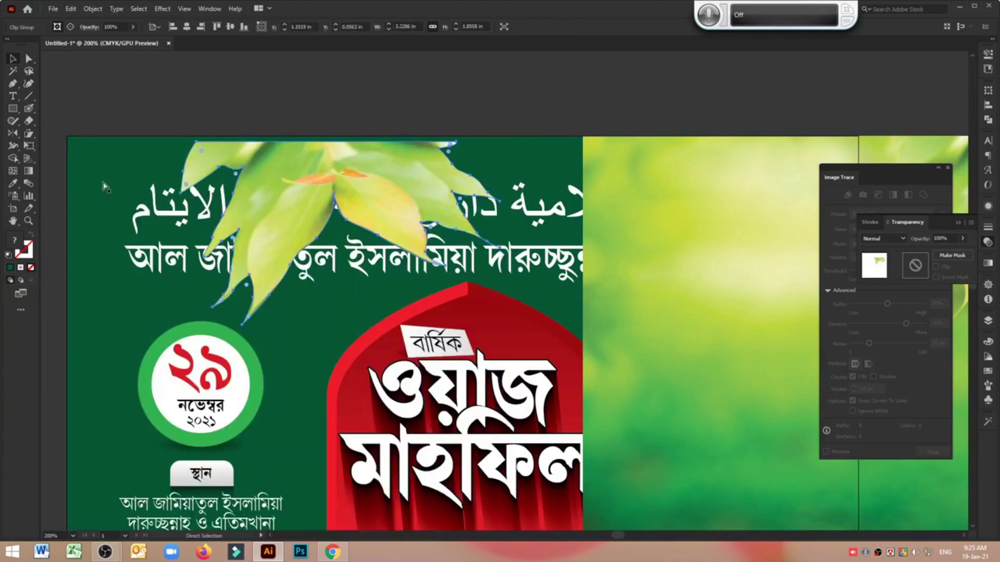
{"action": "left_click_drag", "start_coordinate": [389, 216], "coordinate": [270, 212]}
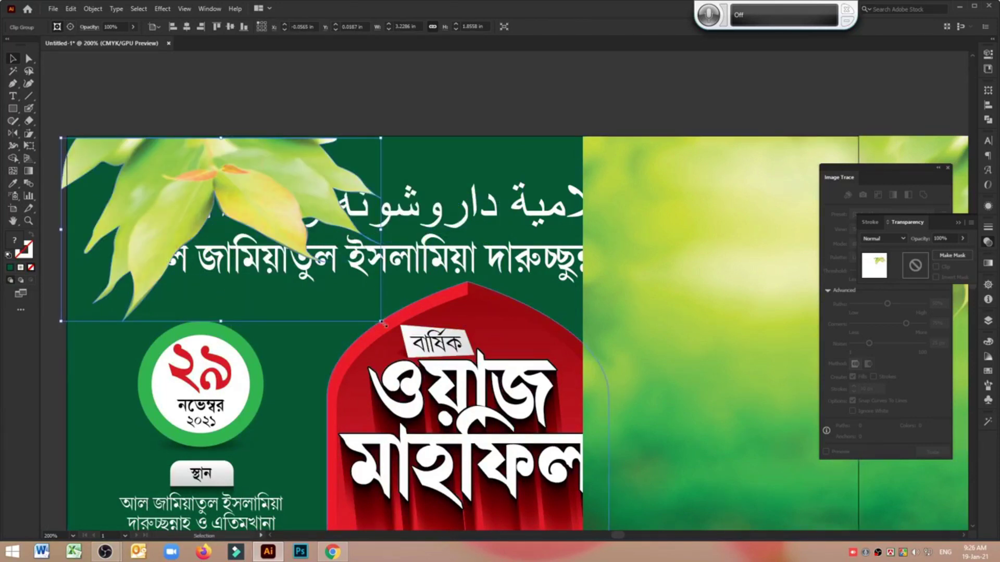
{"action": "left_click_drag", "start_coordinate": [381, 321], "coordinate": [283, 266]}
{"action": "left_click_drag", "start_coordinate": [202, 201], "coordinate": [211, 201]}
{"action": "left_click", "coordinate": [277, 86]}
{"action": "left_click_drag", "start_coordinate": [206, 157], "coordinate": [206, 156]}
{"action": "left_click", "coordinate": [436, 122]}
Move the green background photo up and left over the poster.
{"action": "left_click", "coordinate": [727, 241]}
{"action": "left_click_drag", "start_coordinate": [728, 245], "coordinate": [442, 194]}
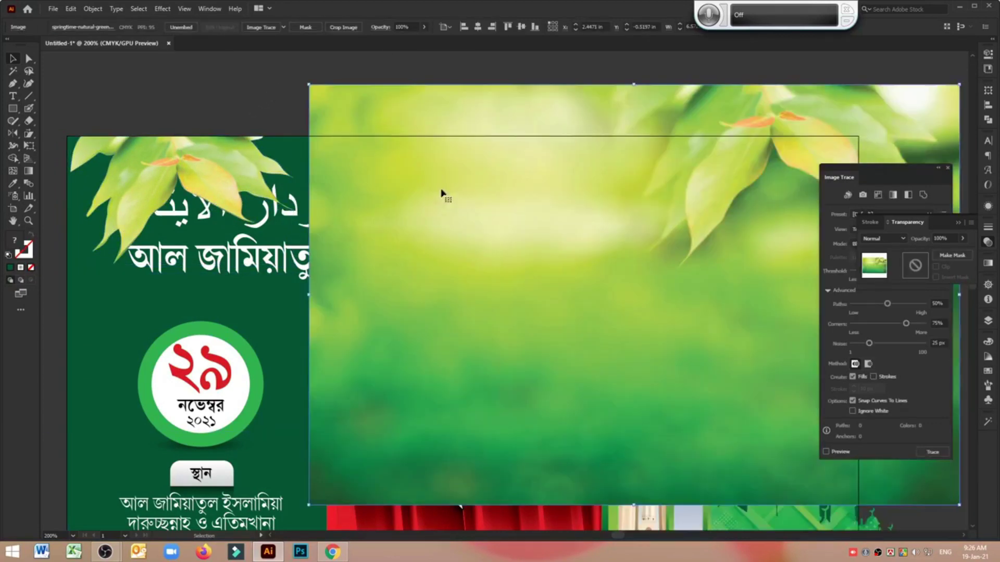
{"action": "left_click", "coordinate": [94, 9]}
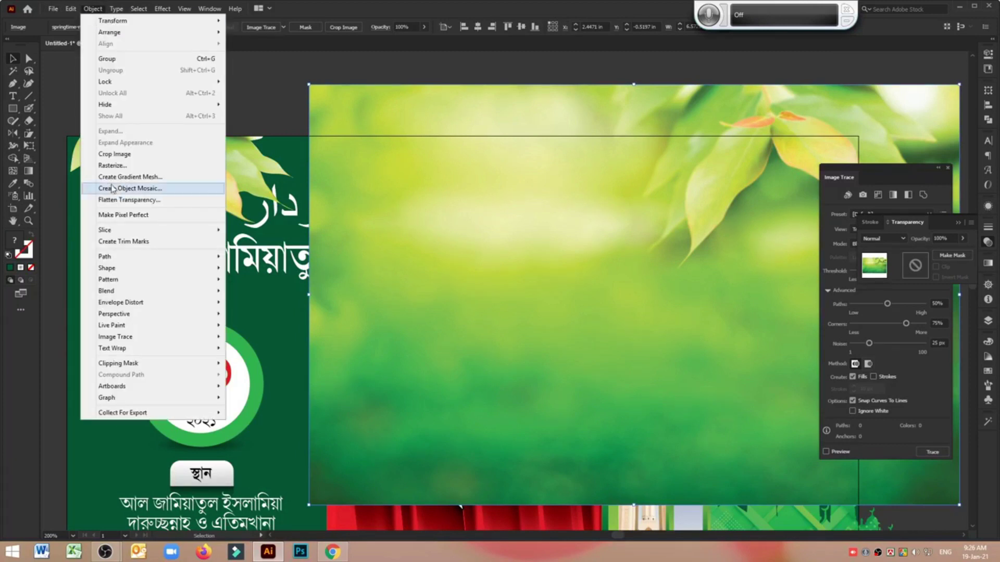
Turn the green photo into a gradient mesh with 10 rows and 10 columns.
{"action": "left_click", "coordinate": [129, 178]}
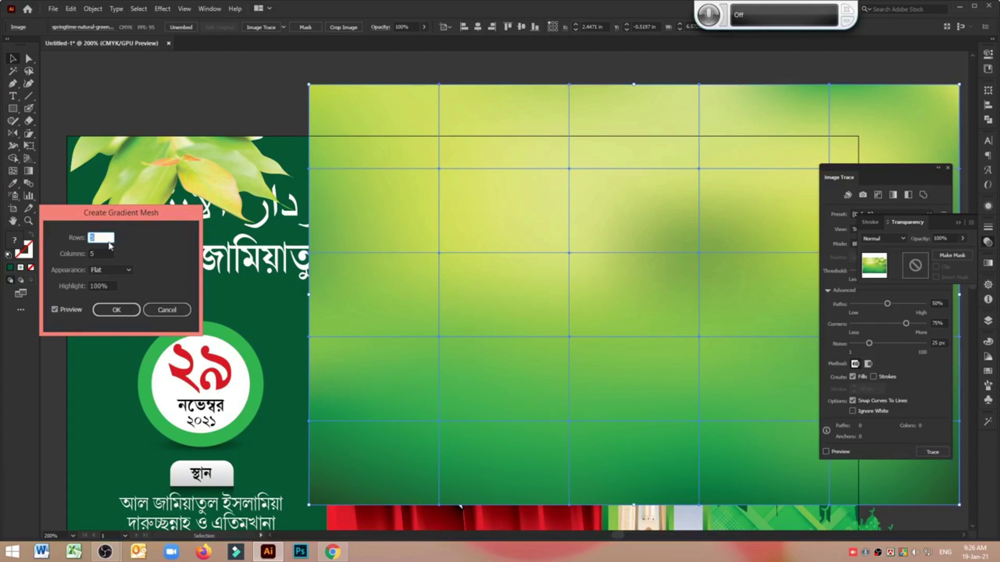
{"action": "type", "text": "10"}
{"action": "key", "text": "Tab"}
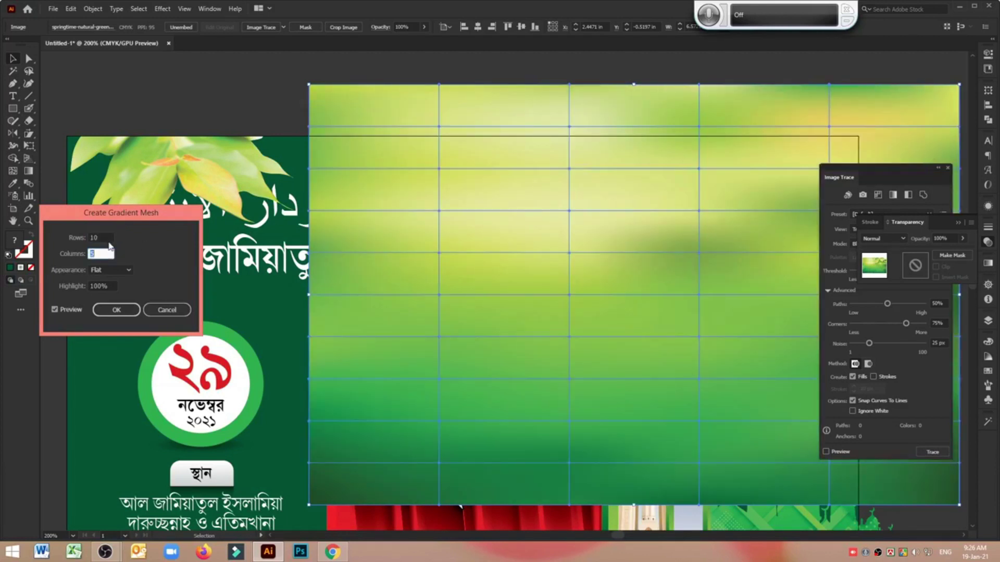
{"action": "type", "text": "10"}
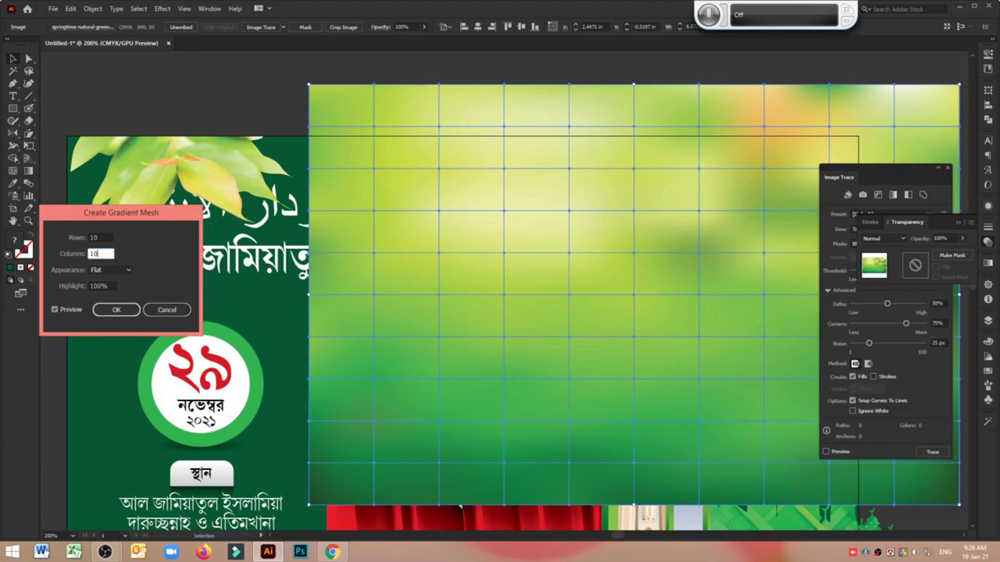
{"action": "left_click", "coordinate": [98, 238]}
{"action": "left_click", "coordinate": [117, 310]}
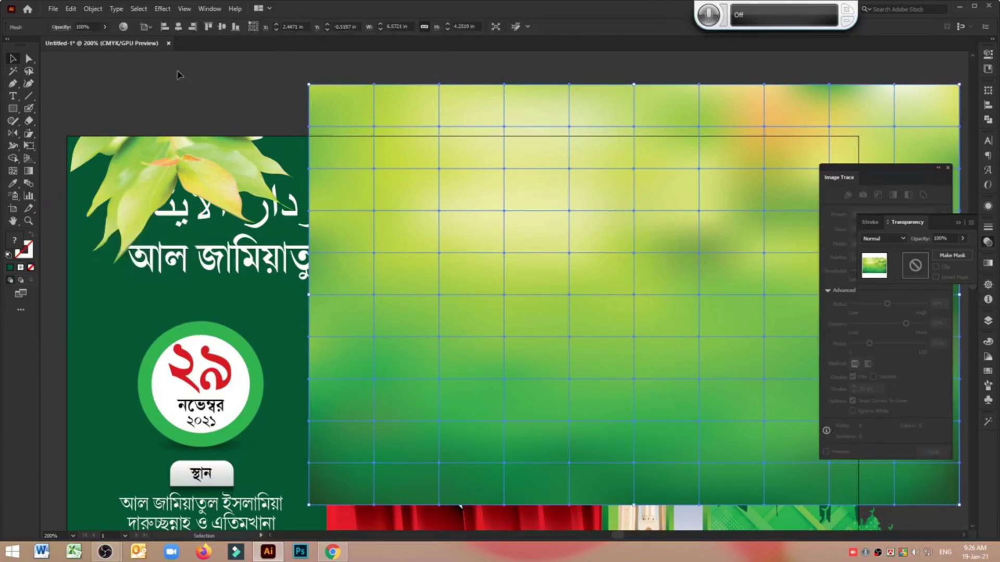
Rotate the mesh 180°, align it to the artboard's top-left, and send it to the back.
{"action": "left_click", "coordinate": [180, 76]}
{"action": "left_click_drag", "start_coordinate": [631, 167], "coordinate": [361, 209]}
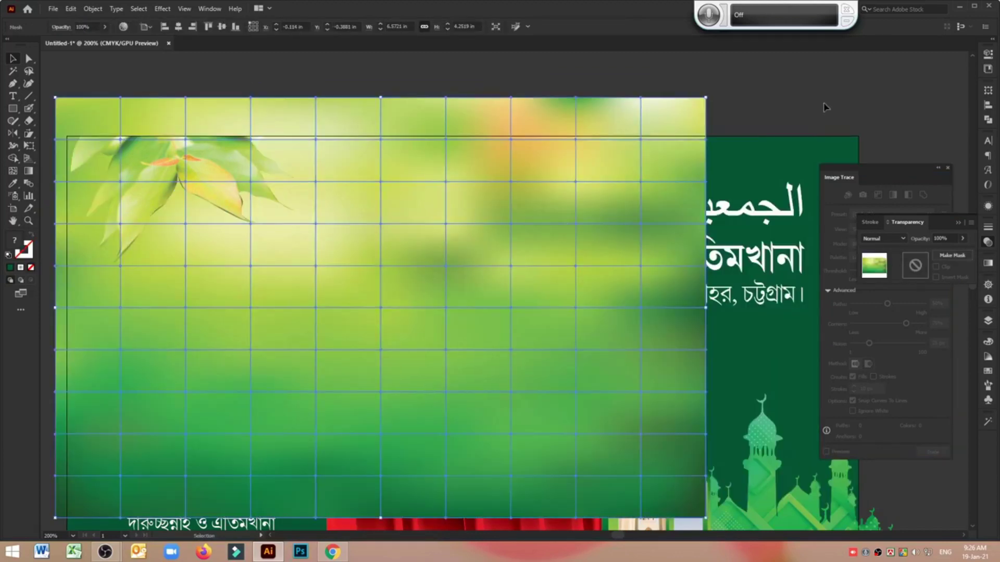
{"action": "left_click_drag", "start_coordinate": [433, 276], "coordinate": [566, 241]}
{"action": "left_click", "coordinate": [566, 241]}
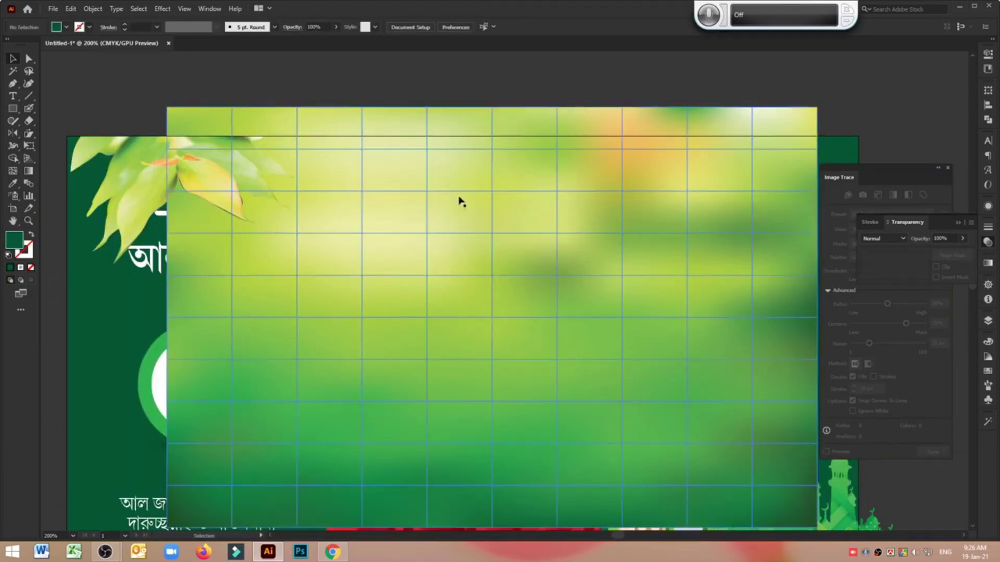
{"action": "left_click_drag", "start_coordinate": [473, 217], "coordinate": [457, 187]}
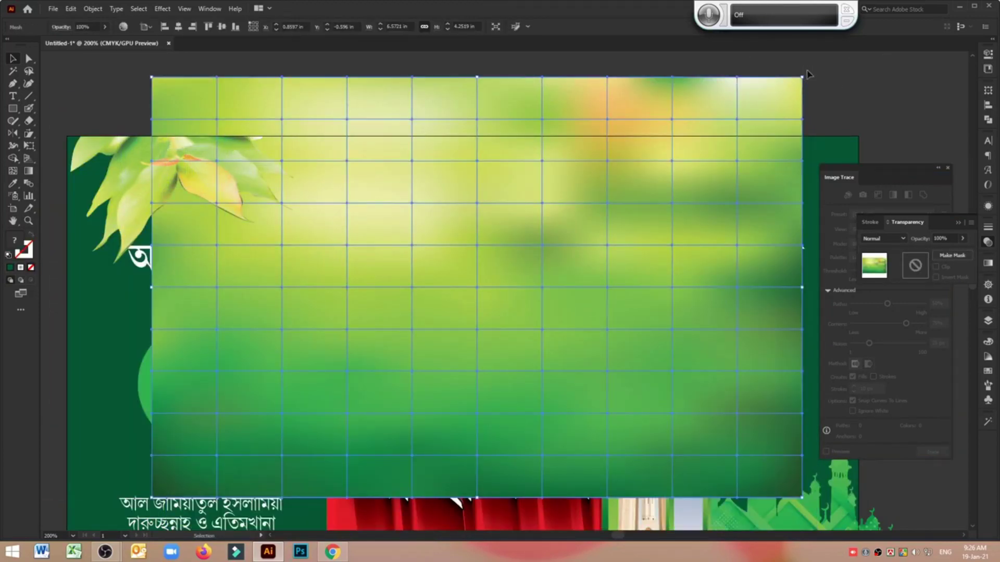
{"action": "left_click_drag", "start_coordinate": [806, 74], "coordinate": [317, 352]}
{"action": "left_click_drag", "start_coordinate": [339, 144], "coordinate": [465, 305]}
{"action": "left_click", "coordinate": [80, 321], "text": "shift"}
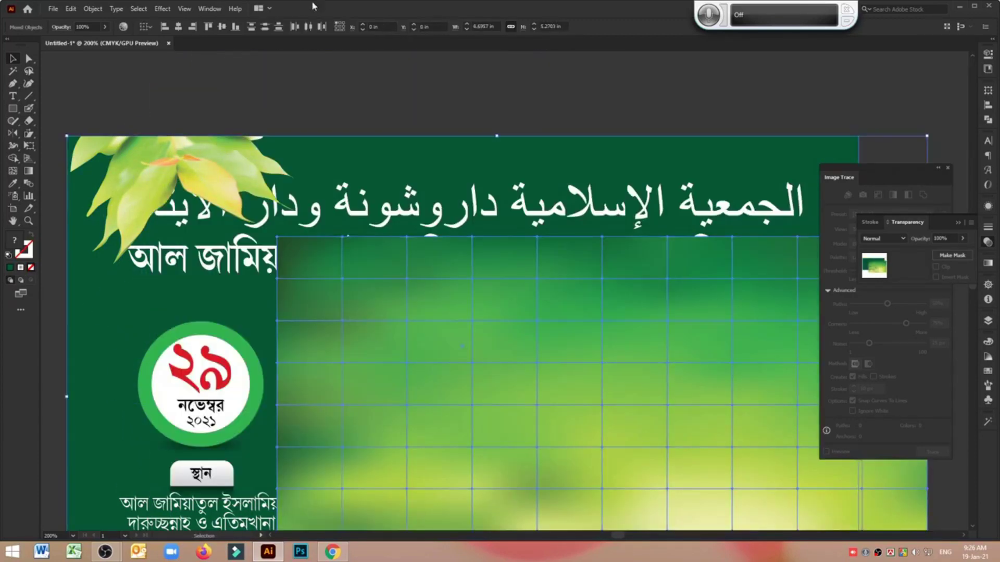
{"action": "left_click", "coordinate": [208, 27]}
{"action": "left_click", "coordinate": [164, 26]}
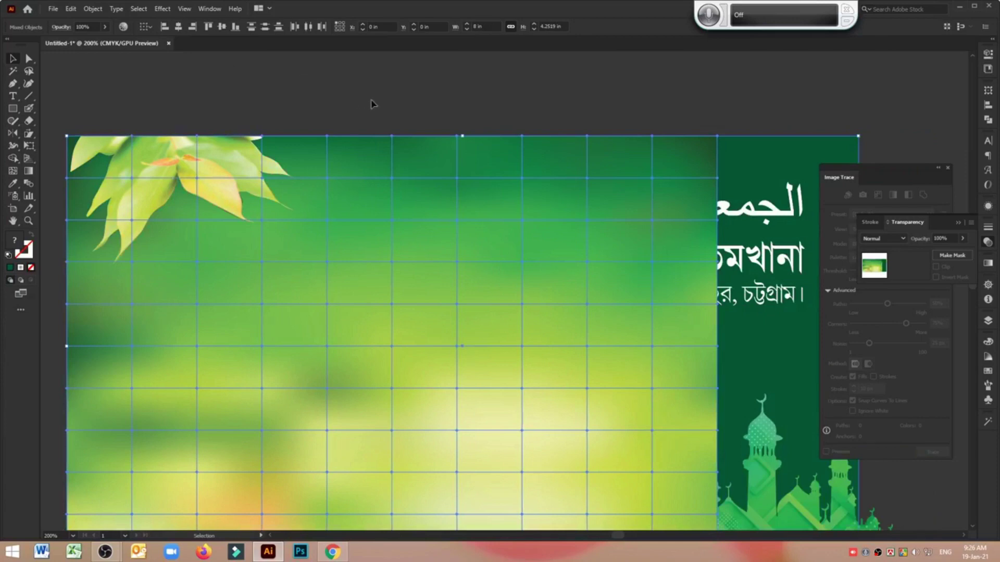
{"action": "key", "text": "ctrl+shift+["}
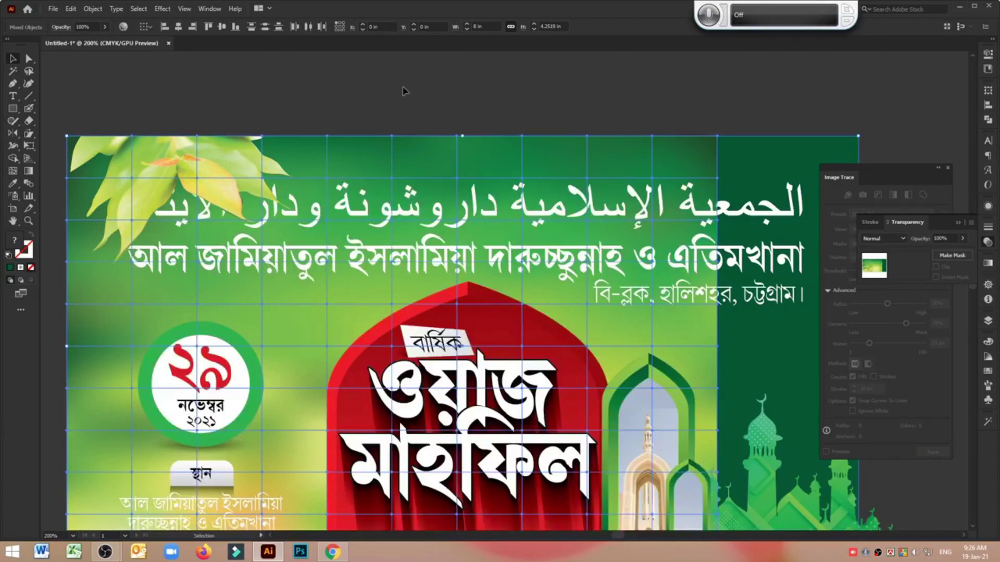
Stretch the mesh's right edge out to the artboard's right edge.
{"action": "left_click", "coordinate": [405, 91]}
{"action": "left_click_drag", "start_coordinate": [594, 116], "coordinate": [384, 83]}
{"action": "left_click", "coordinate": [417, 128]}
{"action": "scroll", "coordinate": [500, 292], "scroll_direction": "down", "scroll_amount": 1}
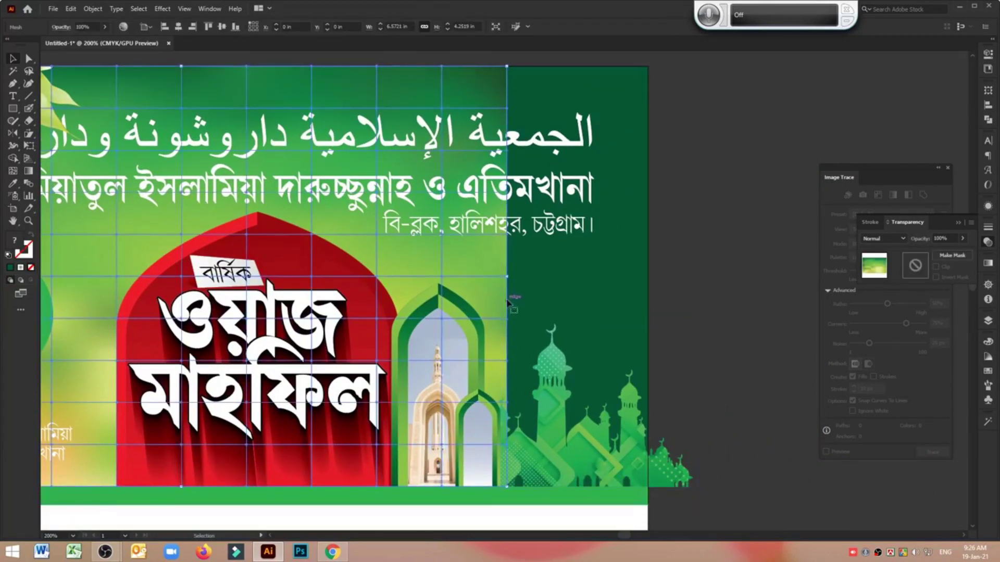
{"action": "left_click_drag", "start_coordinate": [507, 275], "coordinate": [648, 292]}
{"action": "left_click", "coordinate": [688, 294]}
{"action": "left_click_drag", "start_coordinate": [313, 263], "coordinate": [686, 283]}
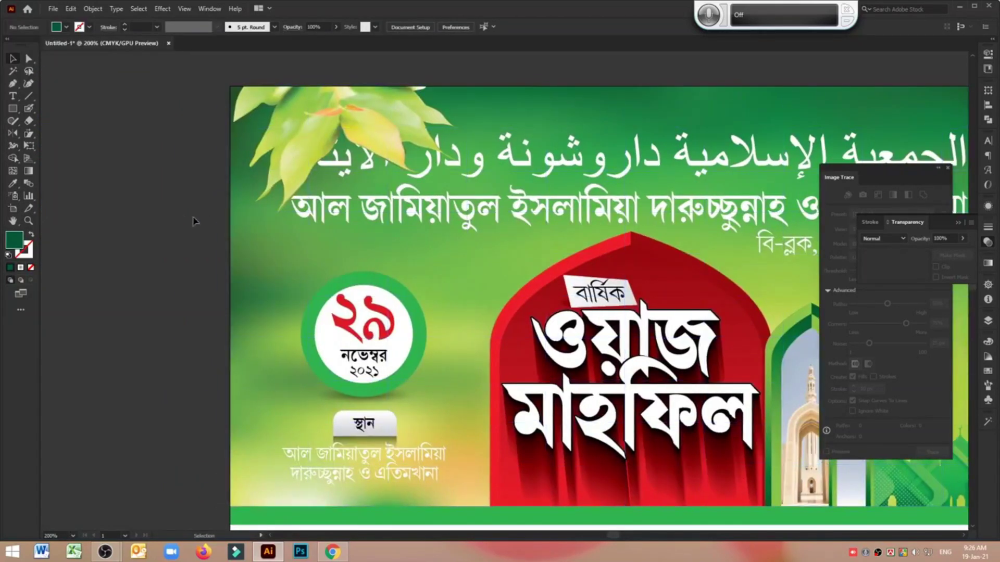
{"action": "left_click", "coordinate": [269, 234]}
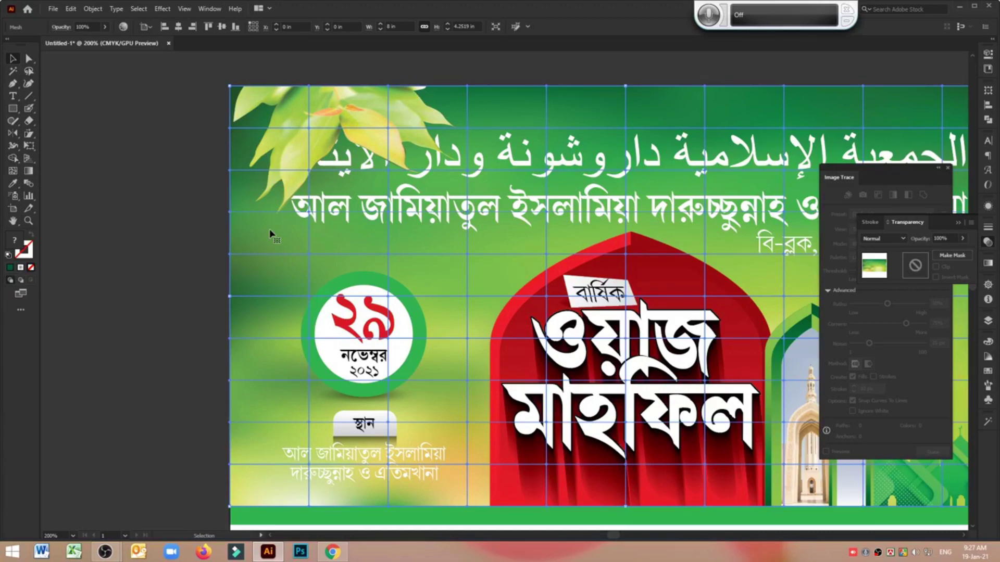
{"action": "scroll", "coordinate": [166, 263], "scroll_direction": "down", "scroll_amount": 2}
{"action": "left_click", "coordinate": [167, 263]}
{"action": "scroll", "coordinate": [169, 258], "scroll_direction": "up", "scroll_amount": 3}
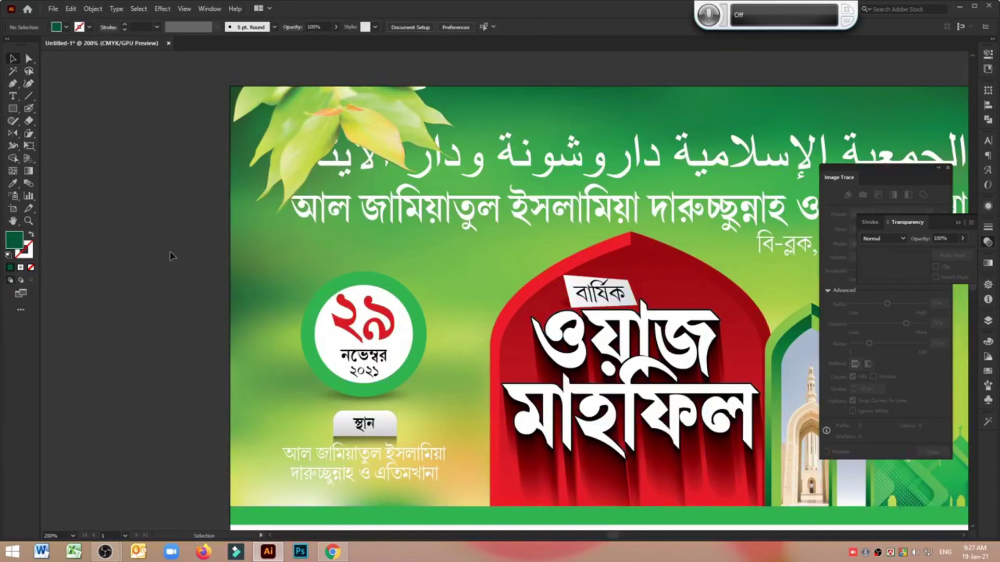
Scale the leaf corner group down and align it to the background's top-left corner.
{"action": "left_click", "coordinate": [438, 216]}
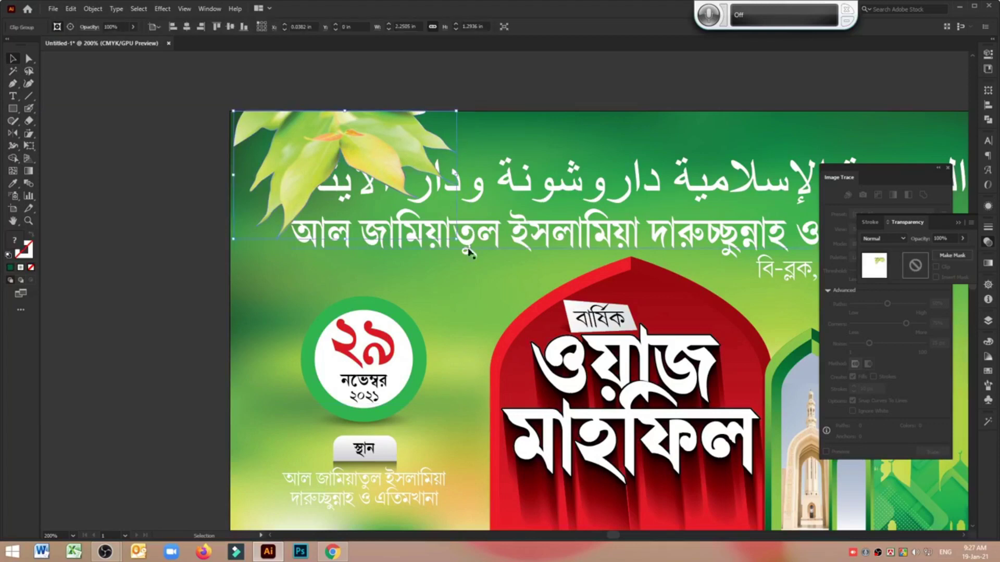
{"action": "left_click_drag", "start_coordinate": [457, 239], "coordinate": [431, 224]}
{"action": "left_click", "coordinate": [445, 118], "text": "shift"}
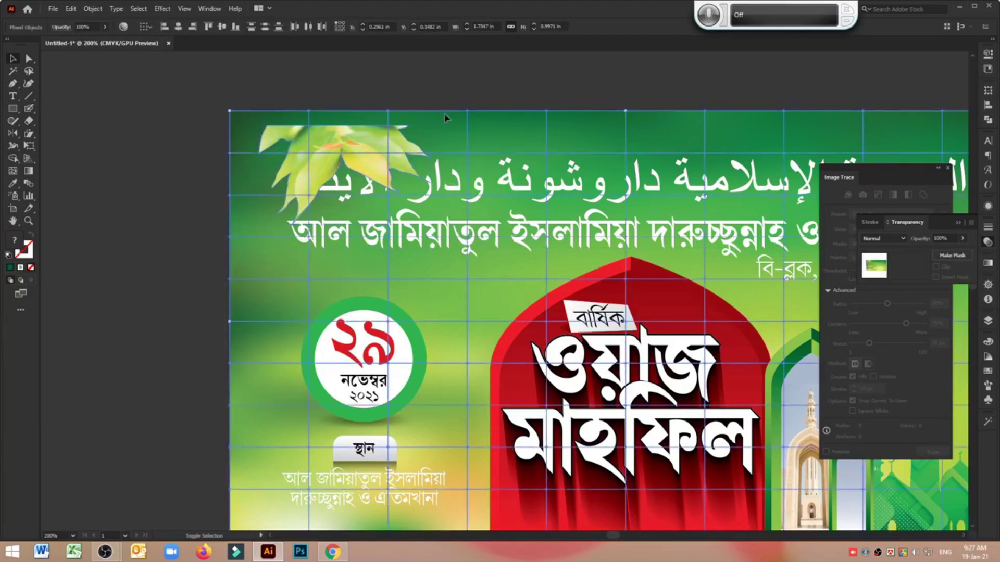
{"action": "left_click", "coordinate": [209, 27]}
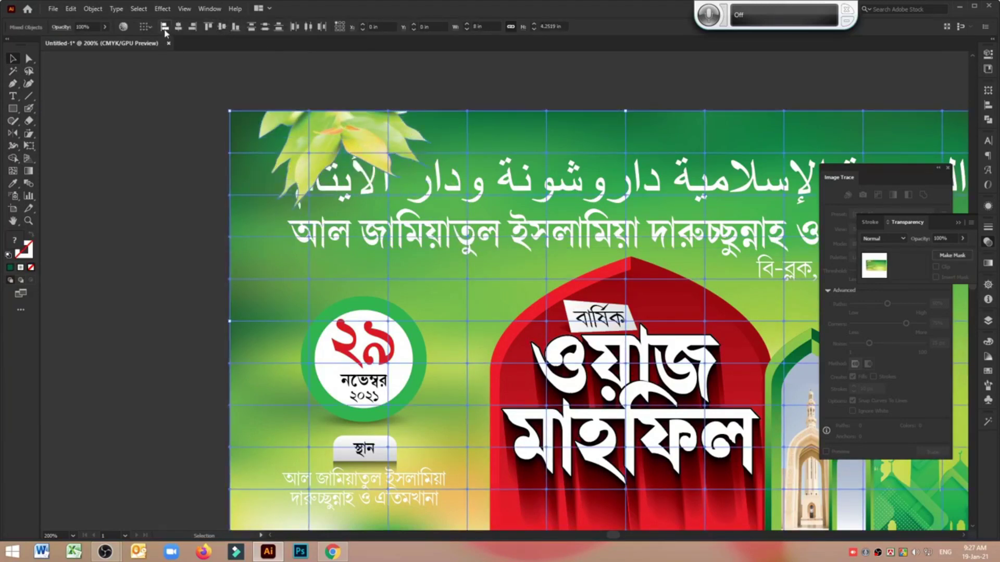
{"action": "left_click", "coordinate": [164, 28]}
{"action": "left_click", "coordinate": [415, 91]}
Open Recolor Artwork for the background gradient mesh.
{"action": "scroll", "coordinate": [732, 194], "scroll_direction": "down", "scroll_amount": 1}
{"action": "left_click", "coordinate": [733, 194]}
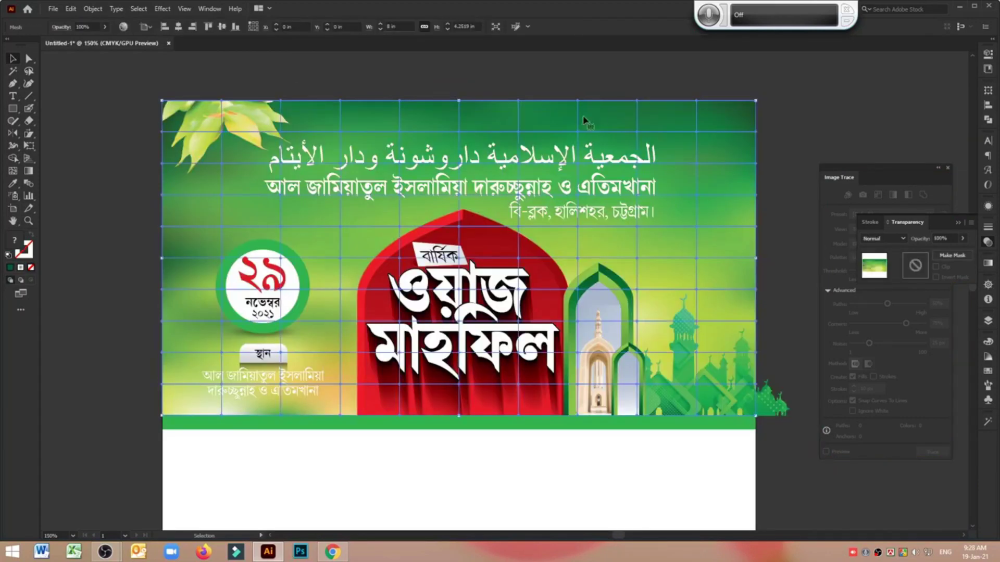
{"action": "left_click", "coordinate": [124, 26]}
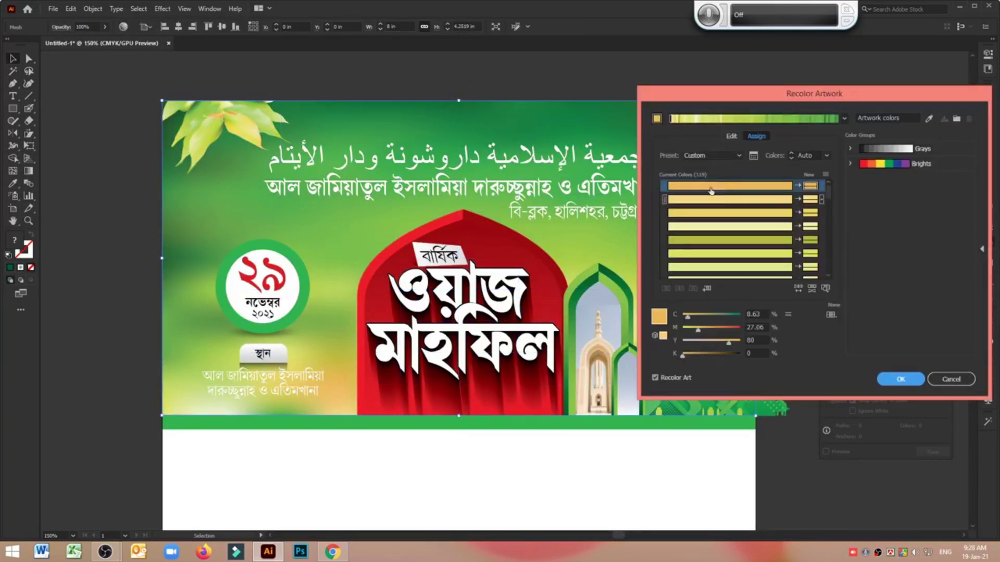
Lower the brightness in Recolor Artwork's Edit view so the mesh background turns a deeper green.
{"action": "left_click", "coordinate": [732, 137]}
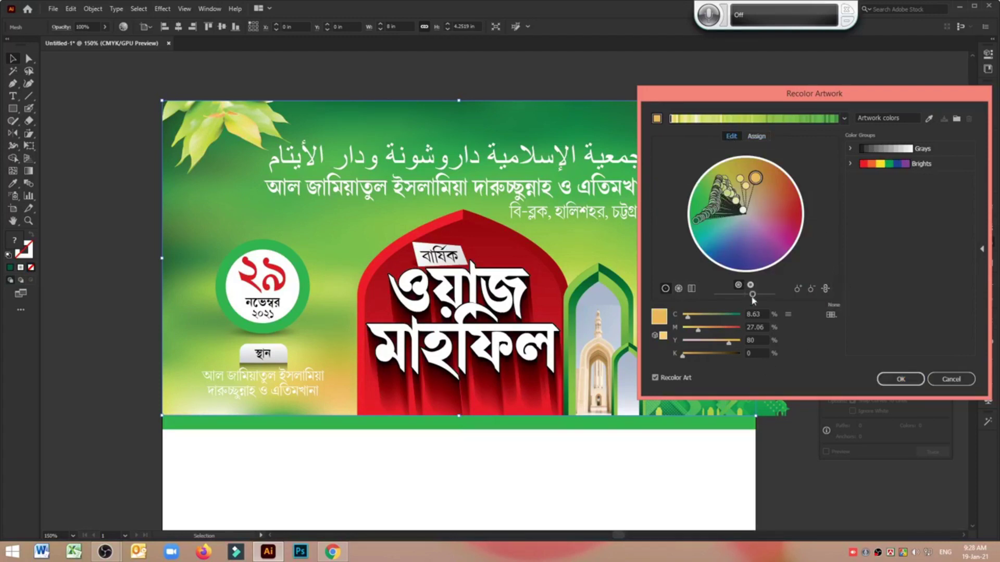
{"action": "left_click_drag", "start_coordinate": [752, 298], "coordinate": [709, 320]}
{"action": "left_click", "coordinate": [897, 379]}
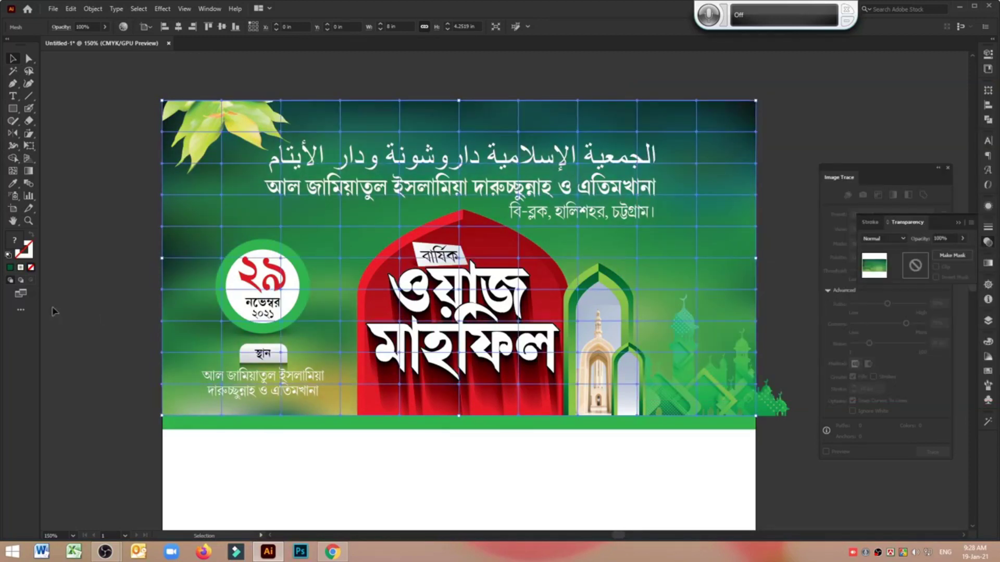
Turn the lower-left Bengali address text black.
{"action": "key", "text": "ctrl+shift+a"}
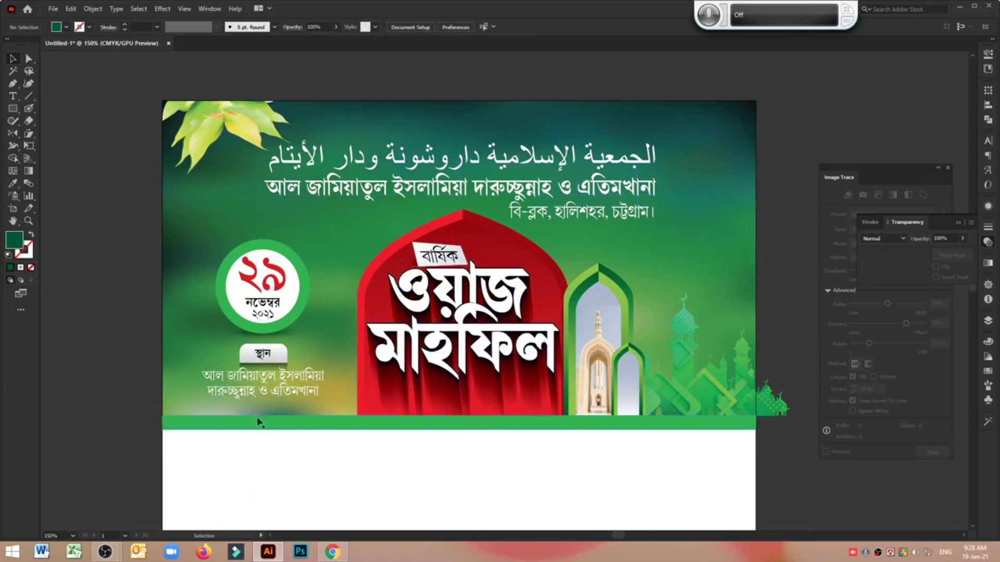
{"action": "left_click", "coordinate": [268, 389]}
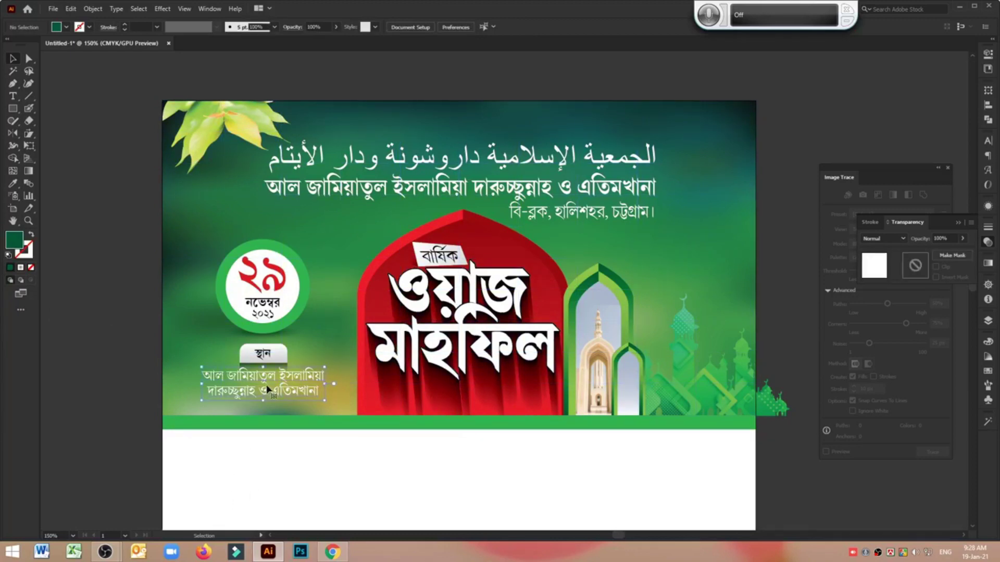
{"action": "left_click", "coordinate": [988, 343]}
{"action": "left_click_drag", "start_coordinate": [912, 395], "coordinate": [944, 394]}
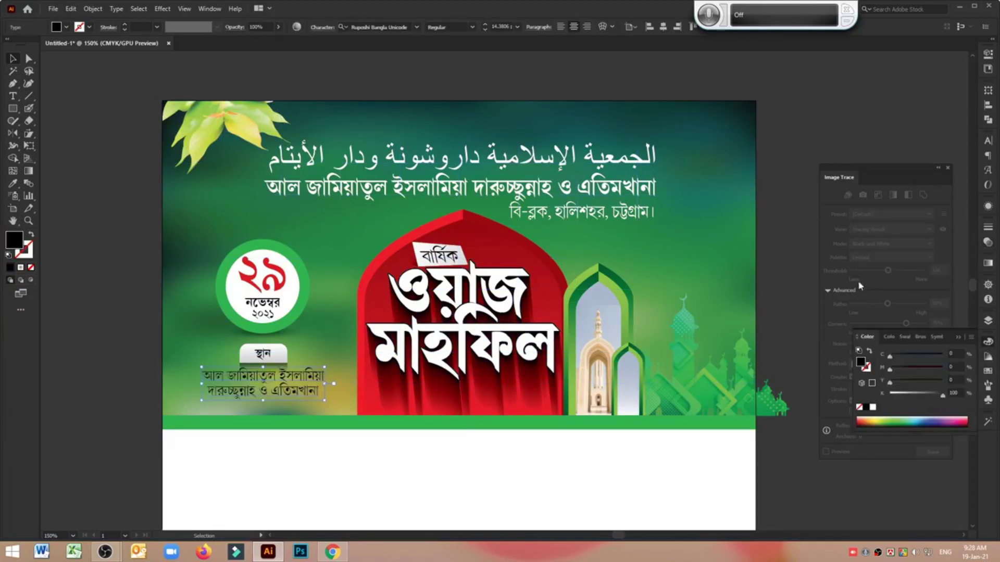
{"action": "left_click", "coordinate": [825, 113]}
Delete the lower-left Bengali address text block.
{"action": "scroll", "coordinate": [802, 124], "scroll_direction": "down", "scroll_amount": 2}
{"action": "left_click", "coordinate": [266, 367]}
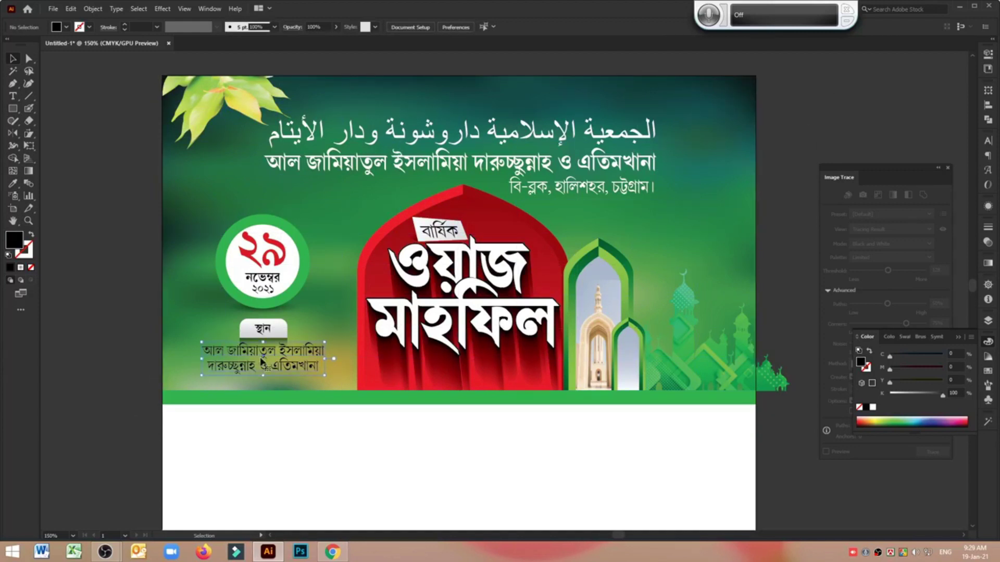
{"action": "key", "text": "Delete"}
{"action": "key", "text": "ctrl+apostrophe"}
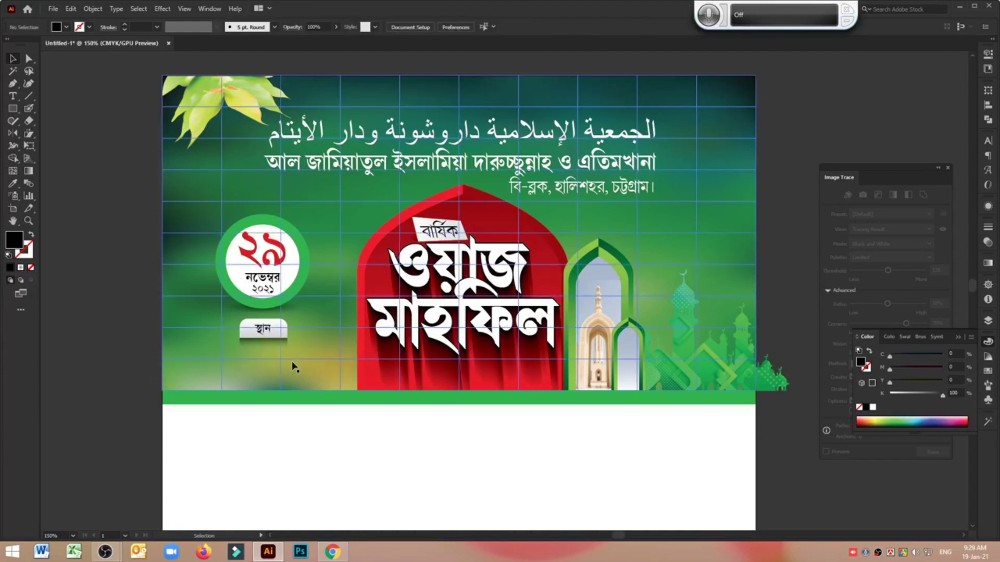
Tint a lower-left background mesh point pale yellow.
{"action": "left_click", "coordinate": [281, 356]}
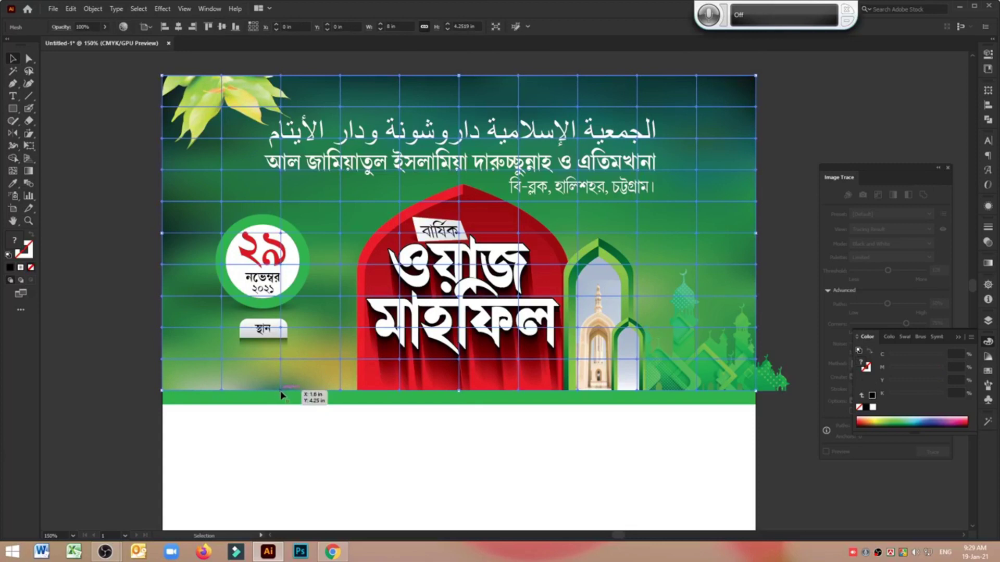
{"action": "left_click", "coordinate": [28, 59]}
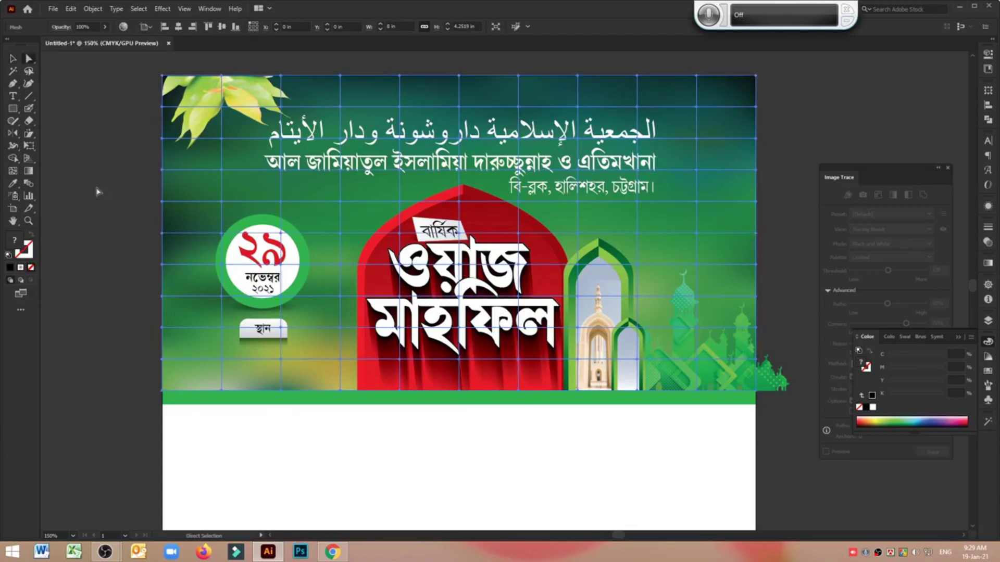
{"action": "left_click", "coordinate": [281, 390]}
{"action": "left_click", "coordinate": [292, 392]}
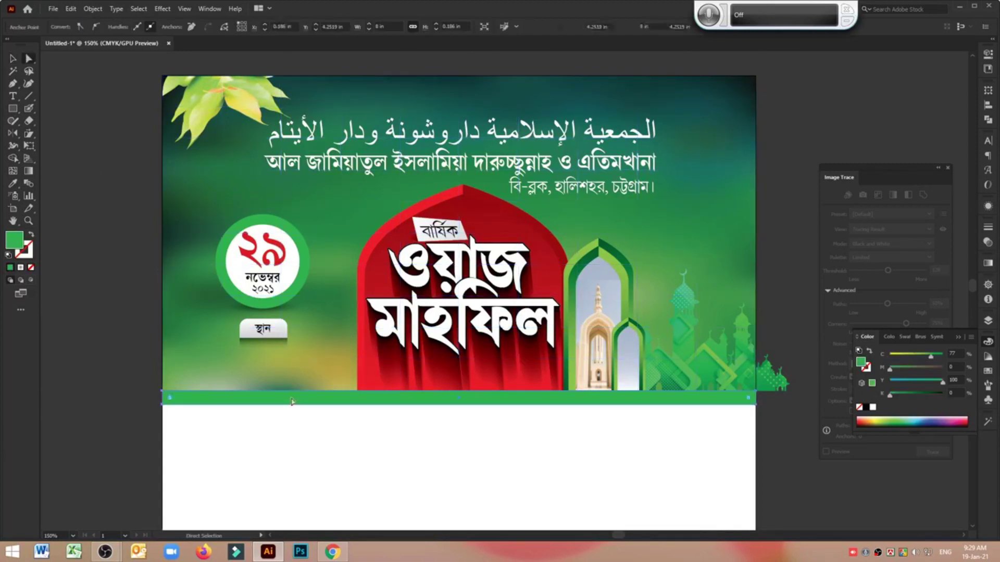
{"action": "key", "text": "a"}
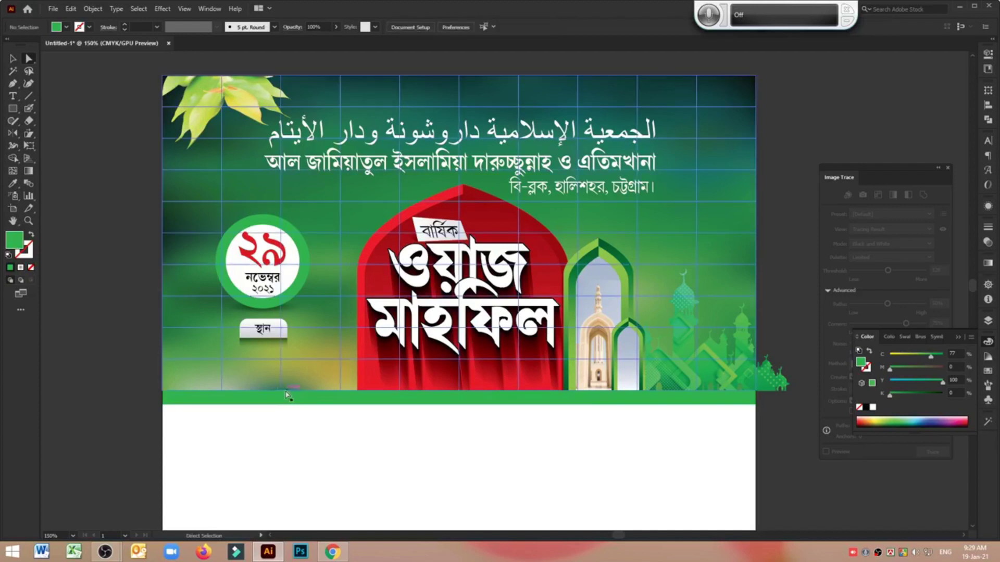
{"action": "left_click", "coordinate": [280, 391]}
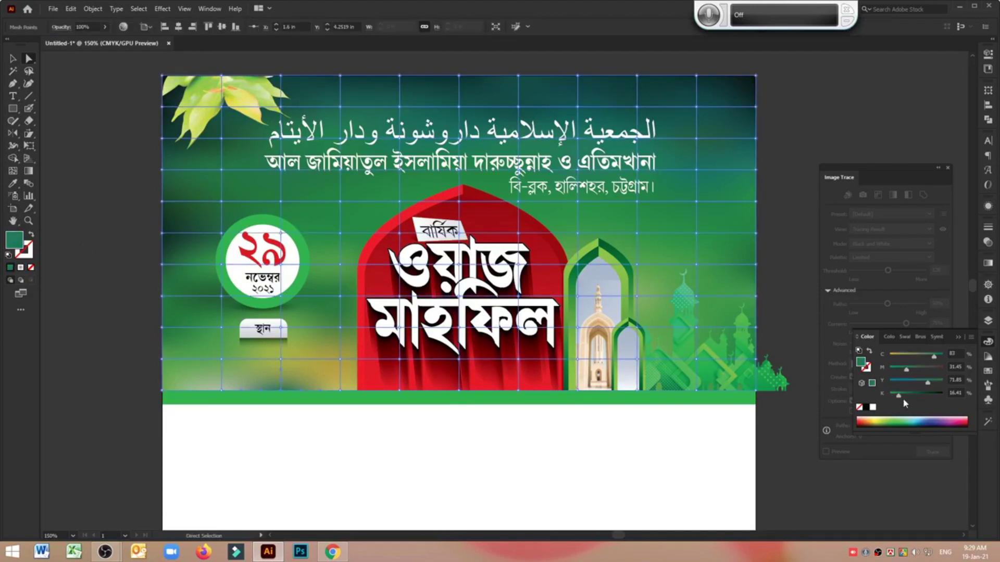
{"action": "left_click_drag", "start_coordinate": [898, 396], "coordinate": [898, 369]}
{"action": "left_click", "coordinate": [912, 380]}
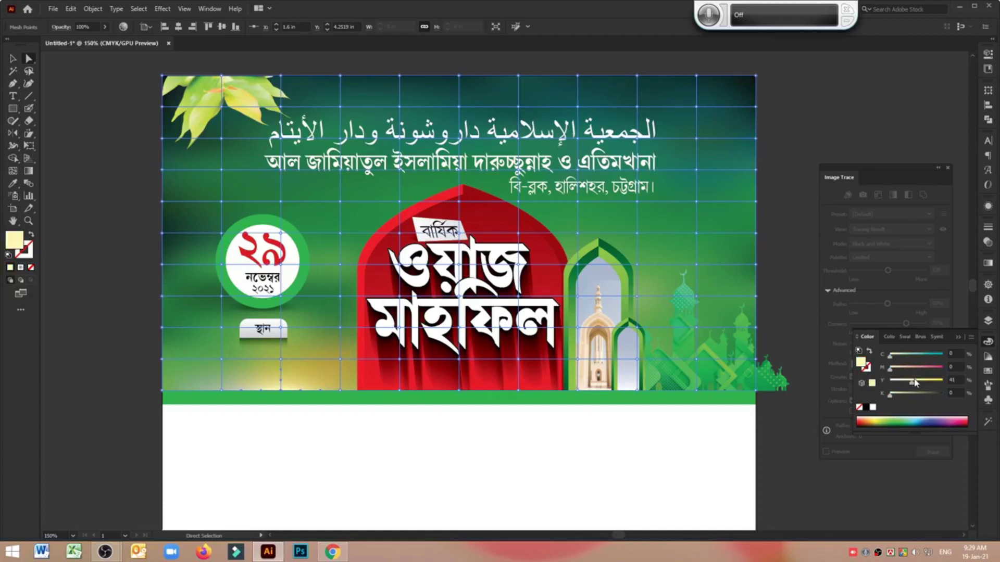
Tint two neighbouring mesh points yellow, then paste two Bengali text lines under the স্থান label.
{"action": "left_click", "coordinate": [281, 360]}
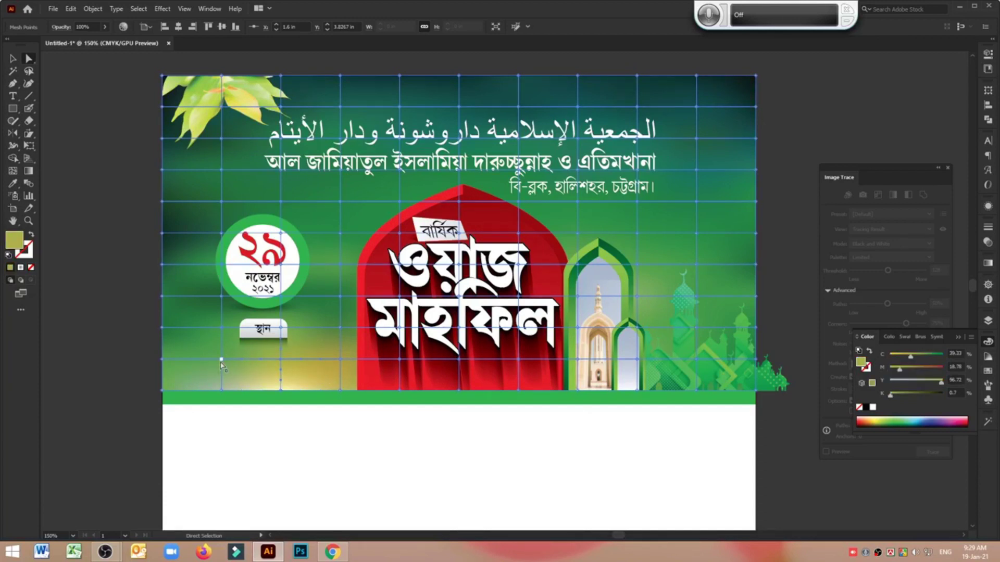
{"action": "left_click", "coordinate": [221, 360], "text": "shift"}
{"action": "left_click", "coordinate": [873, 408]}
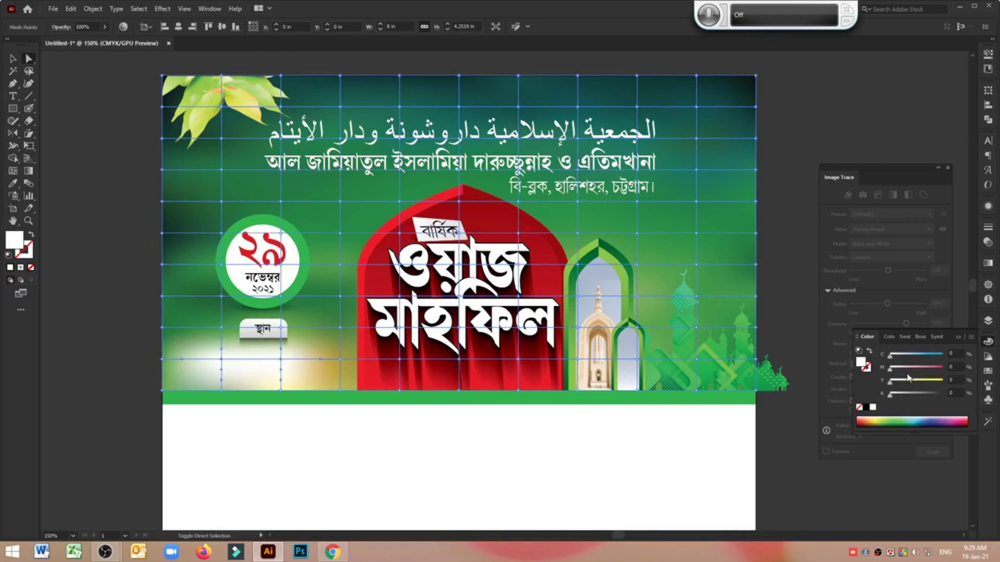
{"action": "left_click_drag", "start_coordinate": [920, 386], "coordinate": [926, 383]}
{"action": "left_click", "coordinate": [121, 352]}
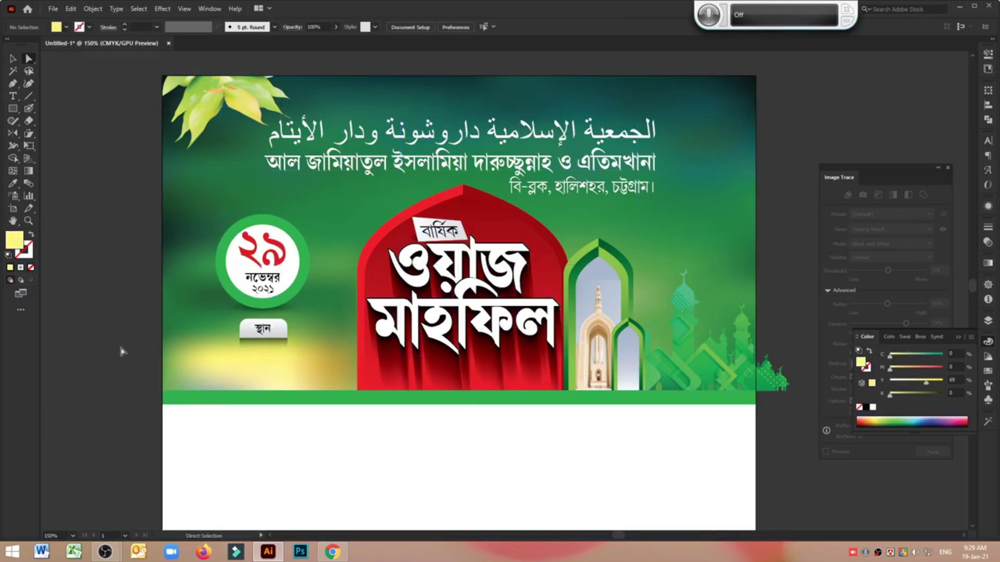
{"action": "type", "text": "আল জামিয়াতুল ইসলামিয়া দারুচ্ছুন্নাহ ও এতিমখানা"}
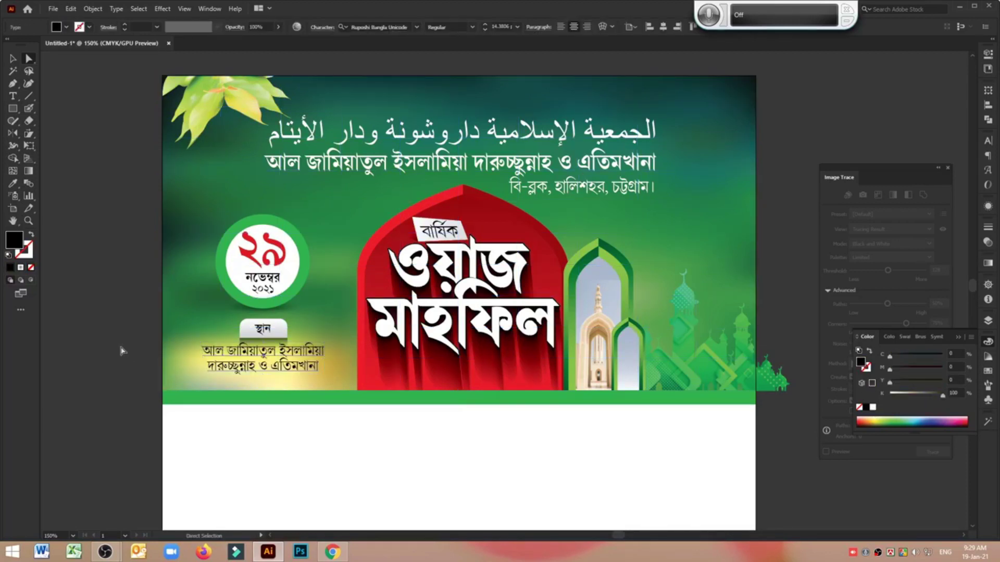
{"action": "left_click", "coordinate": [122, 352]}
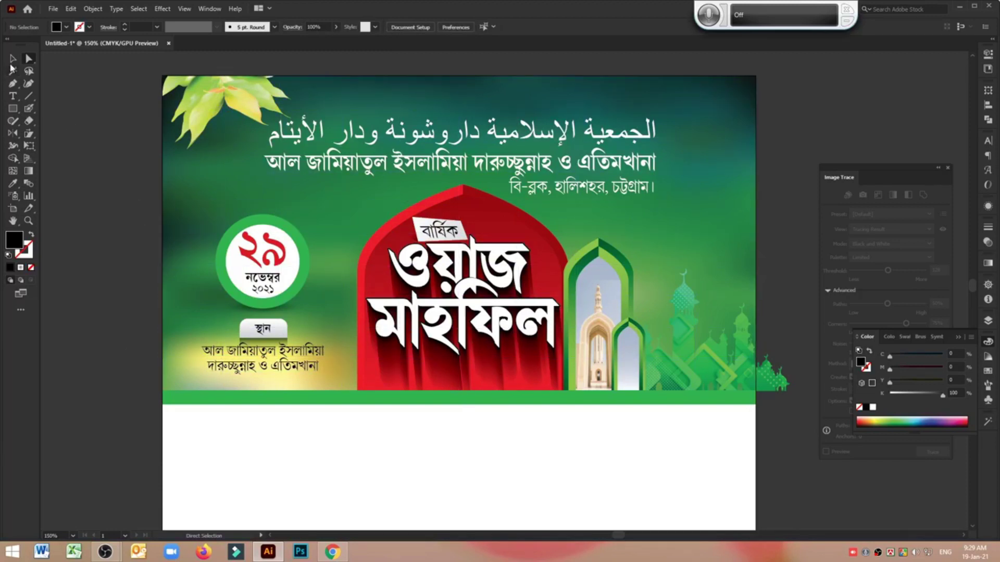
Enlarge the green mosque image toward the headline, shift it right and stretch it taller.
{"action": "left_click", "coordinate": [12, 59]}
{"action": "left_click", "coordinate": [765, 370]}
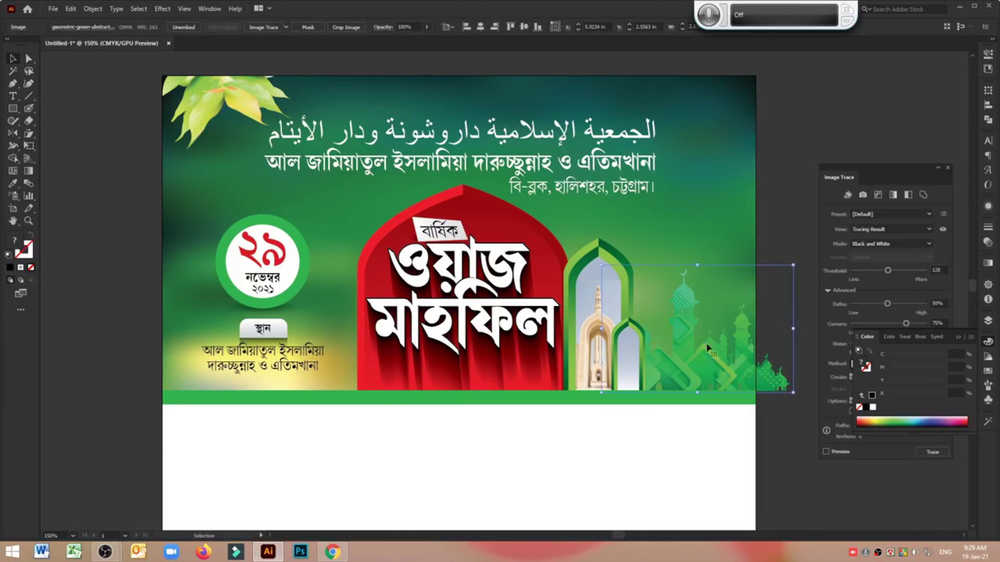
{"action": "key", "text": "a"}
{"action": "key", "text": "v"}
{"action": "left_click_drag", "start_coordinate": [602, 266], "coordinate": [448, 197]}
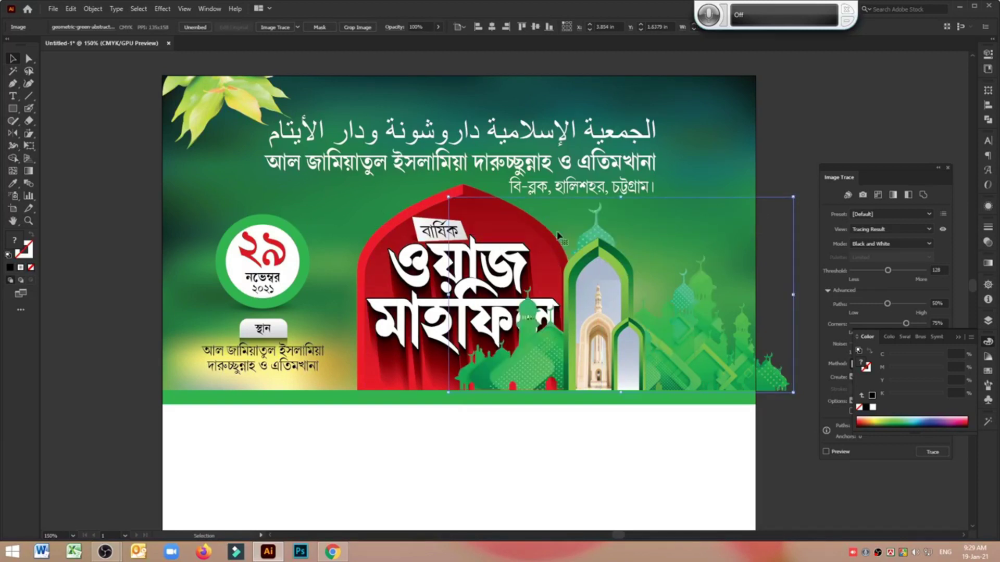
{"action": "left_click_drag", "start_coordinate": [503, 377], "coordinate": [581, 375]}
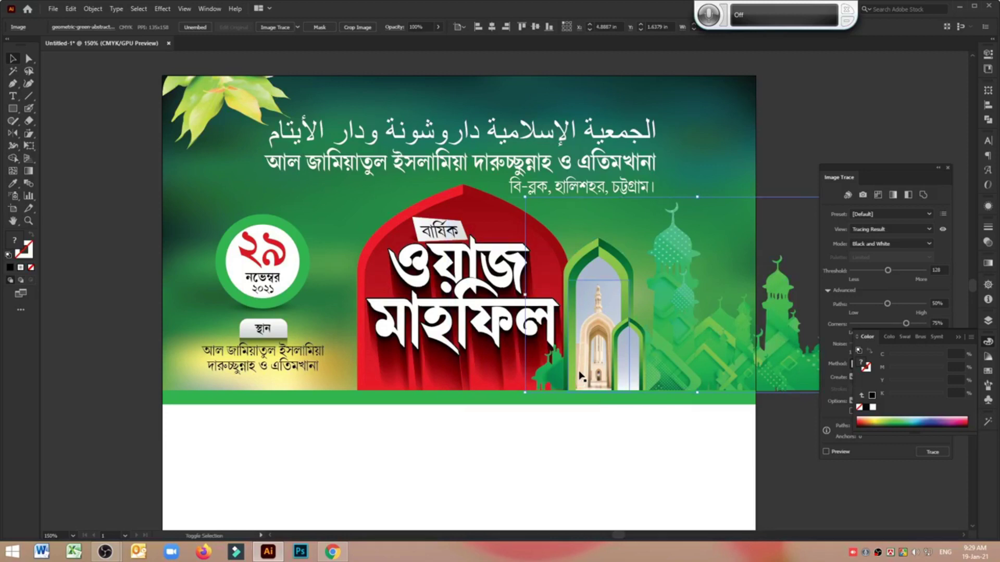
{"action": "key", "text": "Left"}
{"action": "key", "text": "Left"}
{"action": "key", "text": "Left"}
{"action": "key", "text": "Left"}
{"action": "key", "text": "Left"}
{"action": "key", "text": "Left"}
{"action": "key", "text": "Left"}
{"action": "key", "text": "Left"}
{"action": "key", "text": "Left"}
{"action": "key", "text": "Left"}
{"action": "key", "text": "Left"}
{"action": "key", "text": "Left"}
{"action": "key", "text": "Left"}
{"action": "key", "text": "Left"}
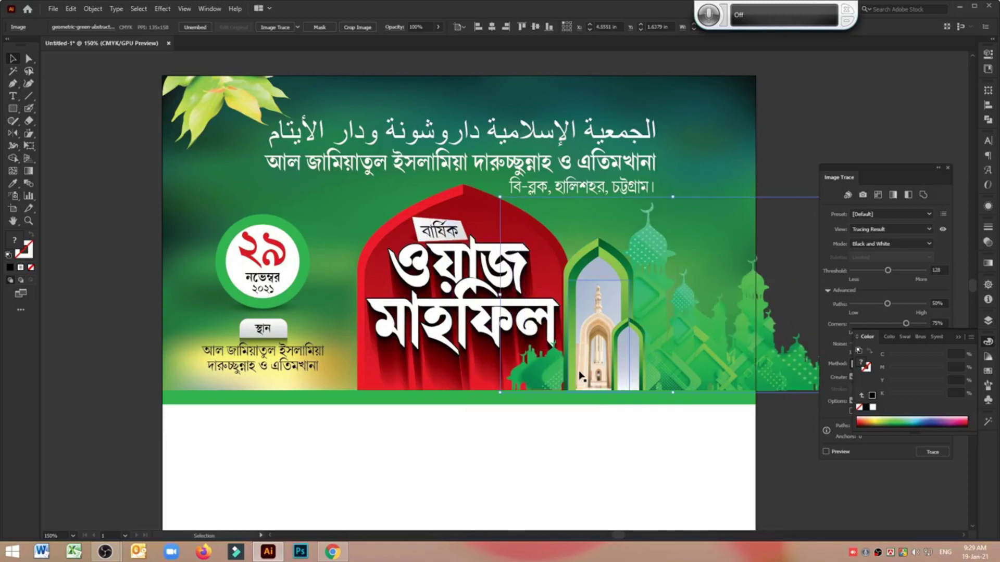
{"action": "left_click_drag", "start_coordinate": [673, 197], "coordinate": [672, 184]}
{"action": "scroll", "coordinate": [750, 213], "scroll_direction": "down", "scroll_amount": 2}
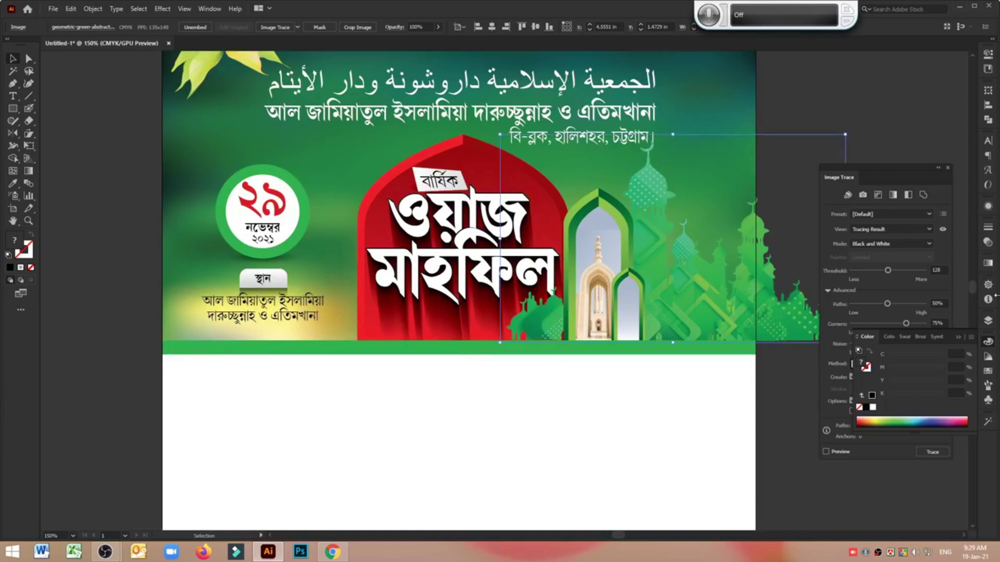
Try Darken, Multiply, Color Burn, Lighten and Screen, then settle on Color Dodge for the mosque image.
{"action": "left_click", "coordinate": [986, 244]}
{"action": "left_click", "coordinate": [883, 238]}
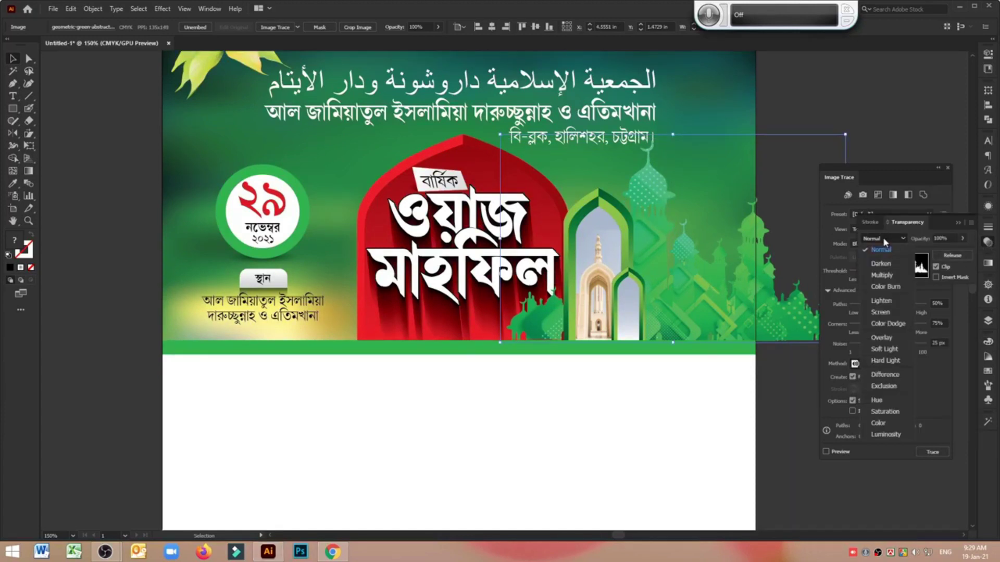
{"action": "left_click", "coordinate": [889, 267]}
{"action": "left_click", "coordinate": [884, 239]}
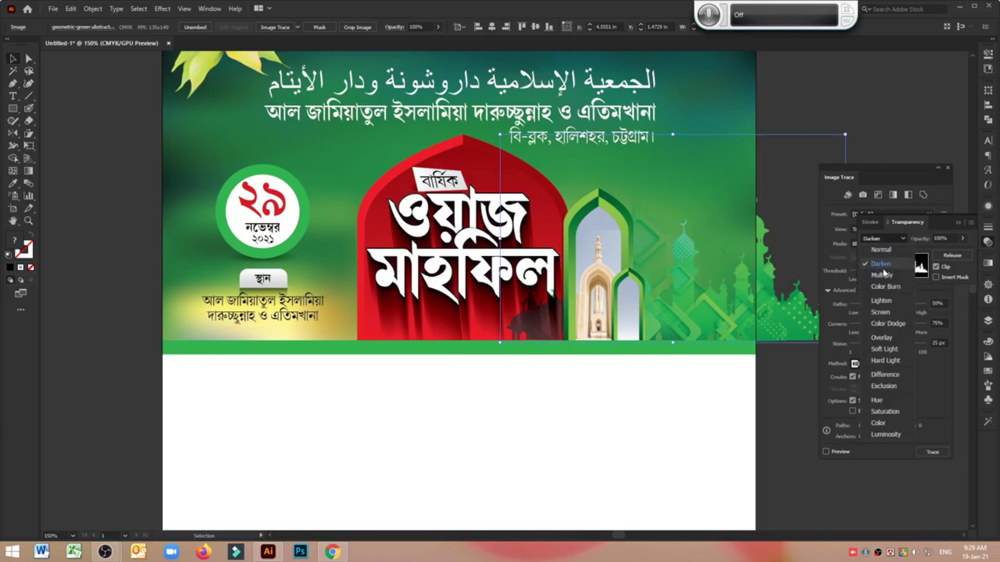
{"action": "left_click", "coordinate": [883, 275]}
{"action": "left_click", "coordinate": [885, 239]}
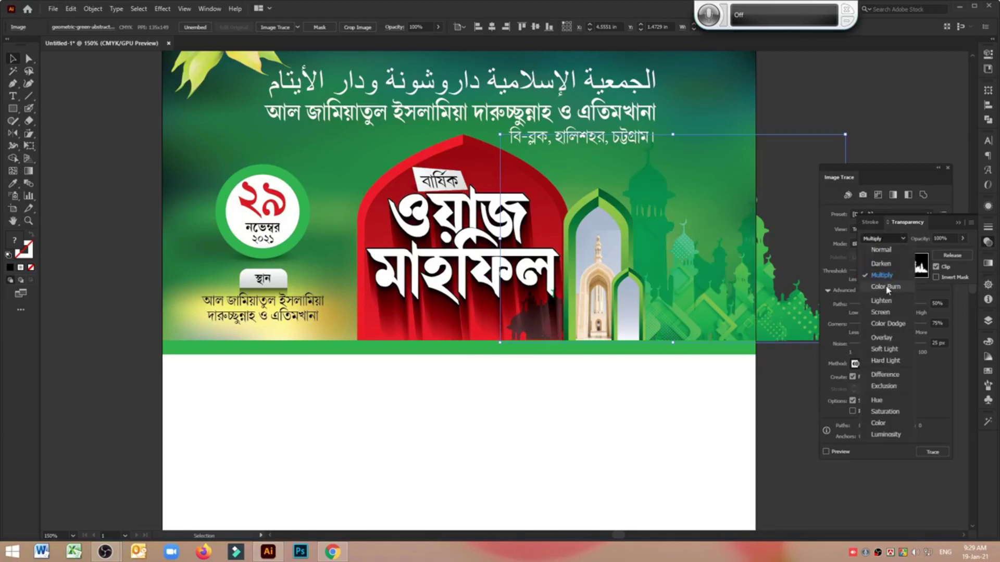
{"action": "left_click", "coordinate": [889, 285]}
{"action": "left_click", "coordinate": [888, 241]}
{"action": "left_click", "coordinate": [882, 300]}
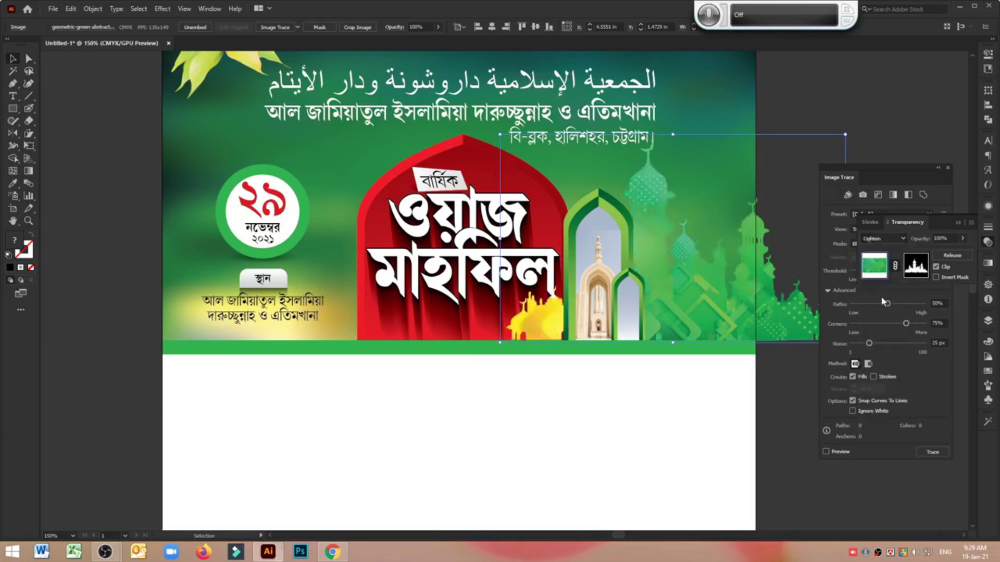
{"action": "left_click", "coordinate": [880, 240]}
{"action": "left_click", "coordinate": [882, 312]}
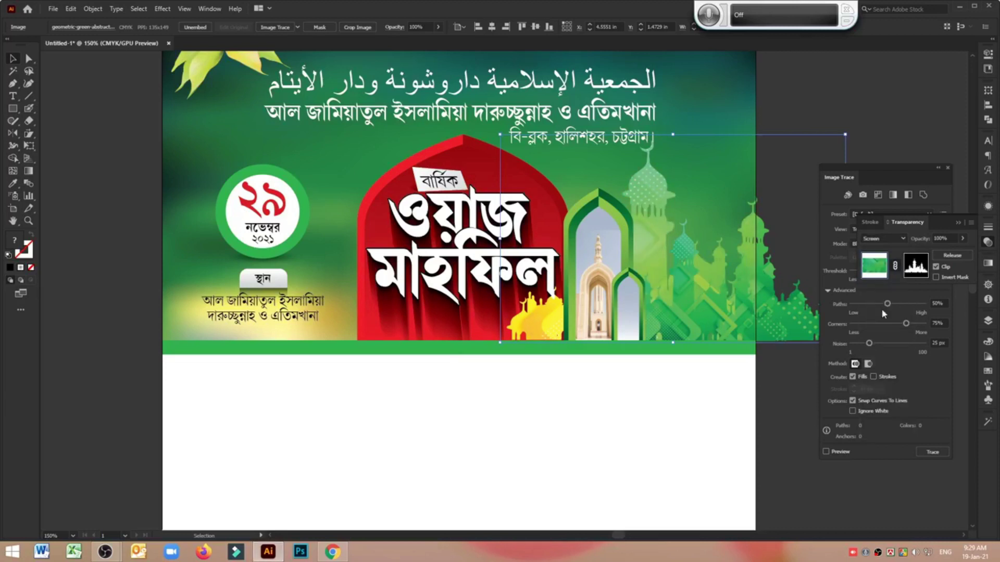
{"action": "left_click", "coordinate": [881, 238]}
{"action": "left_click", "coordinate": [885, 324]}
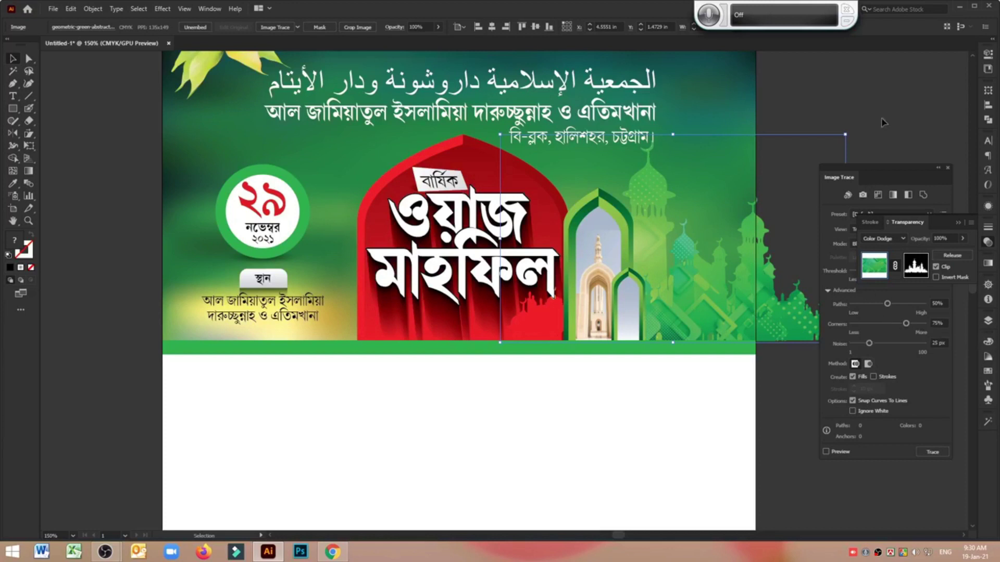
{"action": "left_click", "coordinate": [788, 309]}
{"action": "left_click", "coordinate": [794, 323]}
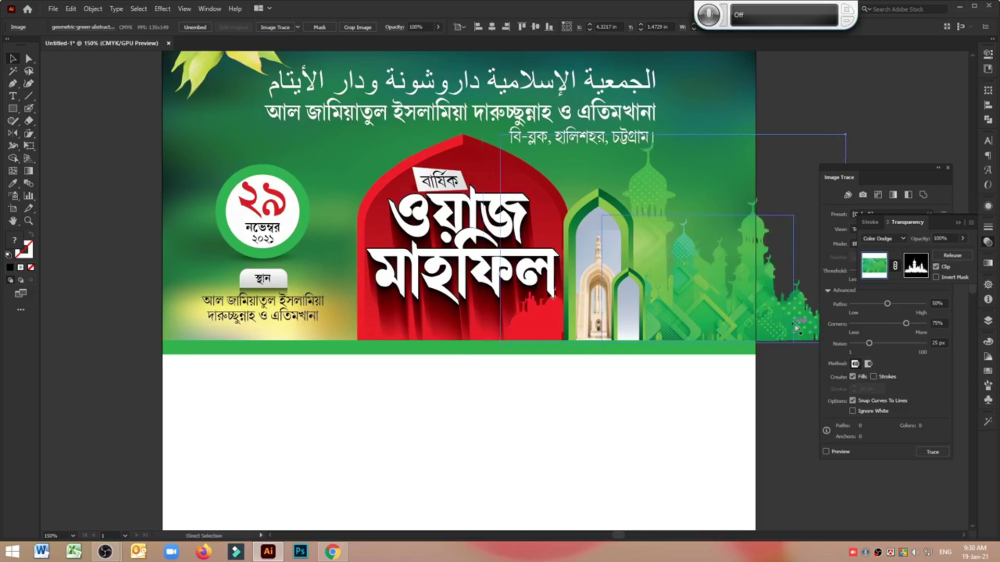
Reflect the mosque image across the vertical axis and nudge it slightly left.
{"action": "double_click", "coordinate": [15, 134]}
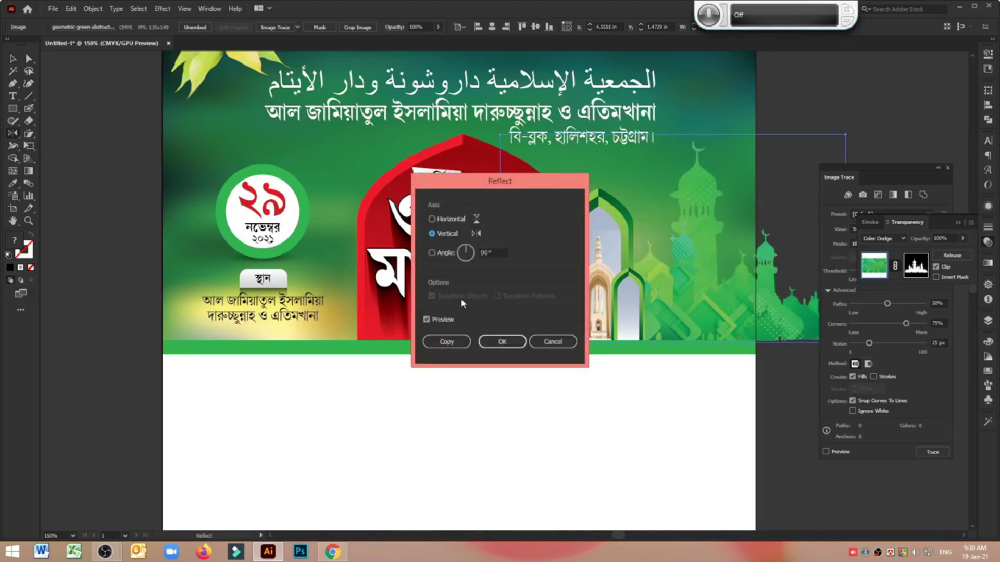
{"action": "left_click", "coordinate": [502, 342]}
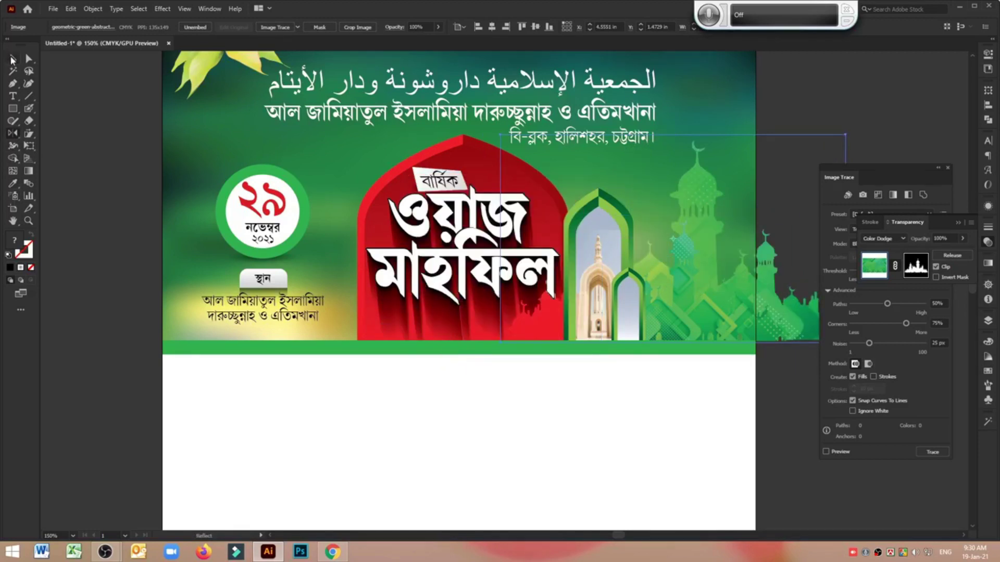
{"action": "left_click", "coordinate": [12, 60]}
{"action": "left_click_drag", "start_coordinate": [816, 325], "coordinate": [801, 327]}
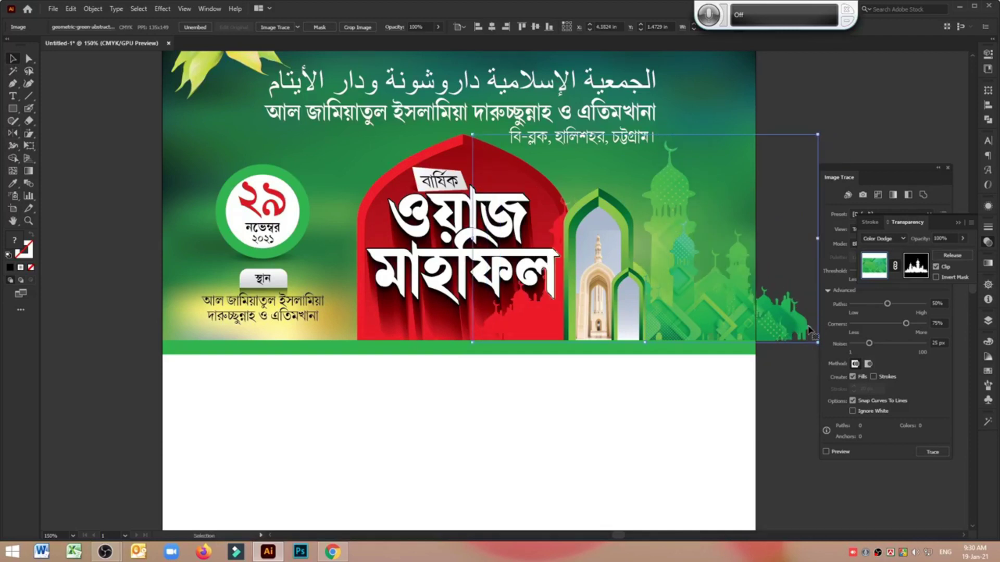
{"action": "key", "text": "Left"}
{"action": "key", "text": "Left"}
{"action": "key", "text": "Left"}
{"action": "key", "text": "Left"}
{"action": "key", "text": "Left"}
{"action": "key", "text": "Left"}
{"action": "key", "text": "Left"}
{"action": "key", "text": "Left"}
{"action": "key", "text": "Left"}
{"action": "key", "text": "Left"}
{"action": "key", "text": "Left"}
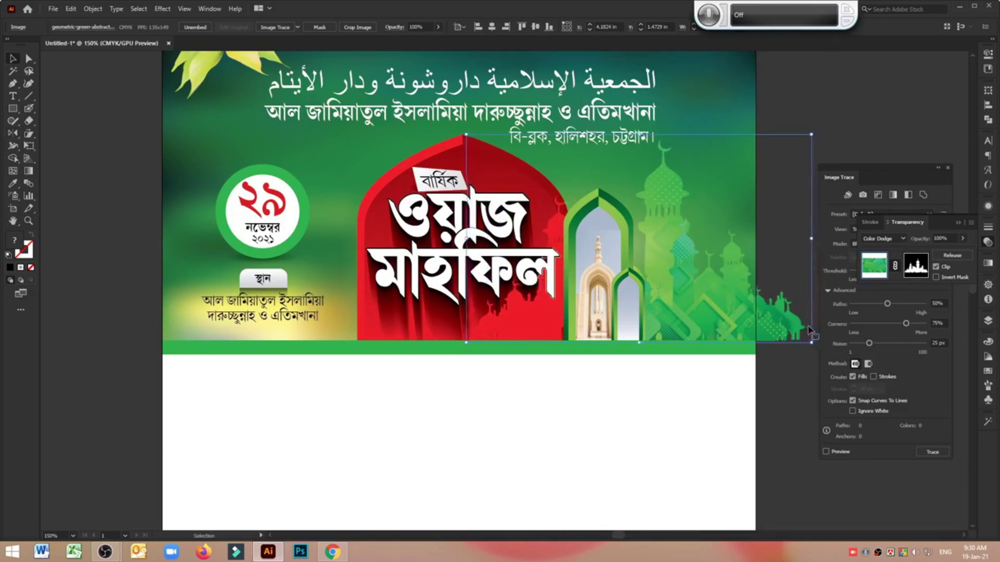
{"action": "left_click", "coordinate": [816, 105]}
{"action": "left_click_drag", "start_coordinate": [815, 106], "coordinate": [737, 172]}
{"action": "left_click", "coordinate": [607, 365]}
{"action": "left_click", "coordinate": [584, 260], "text": "shift"}
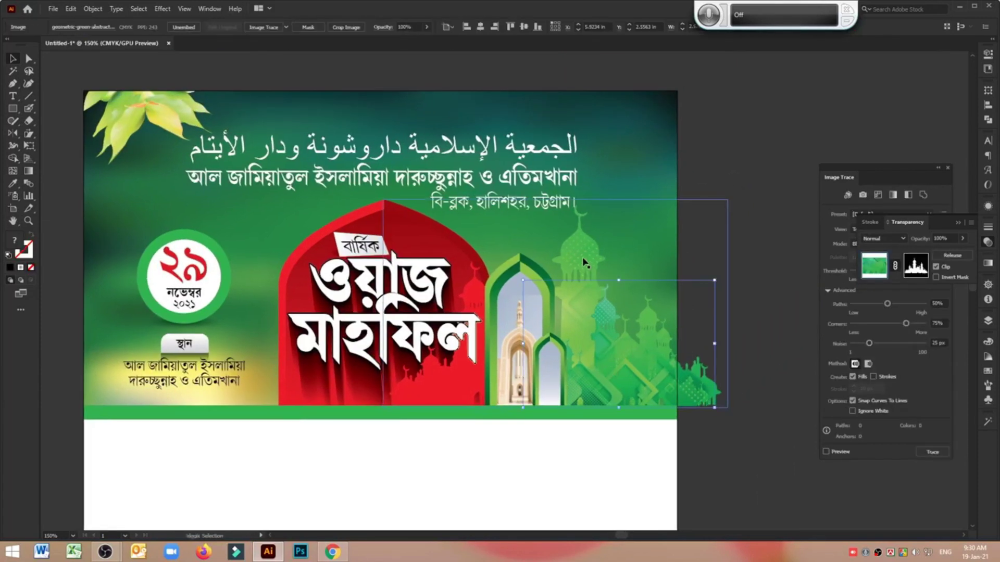
Delete the two mosque images, the red title arch shapes and the green background.
{"action": "key", "text": "a"}
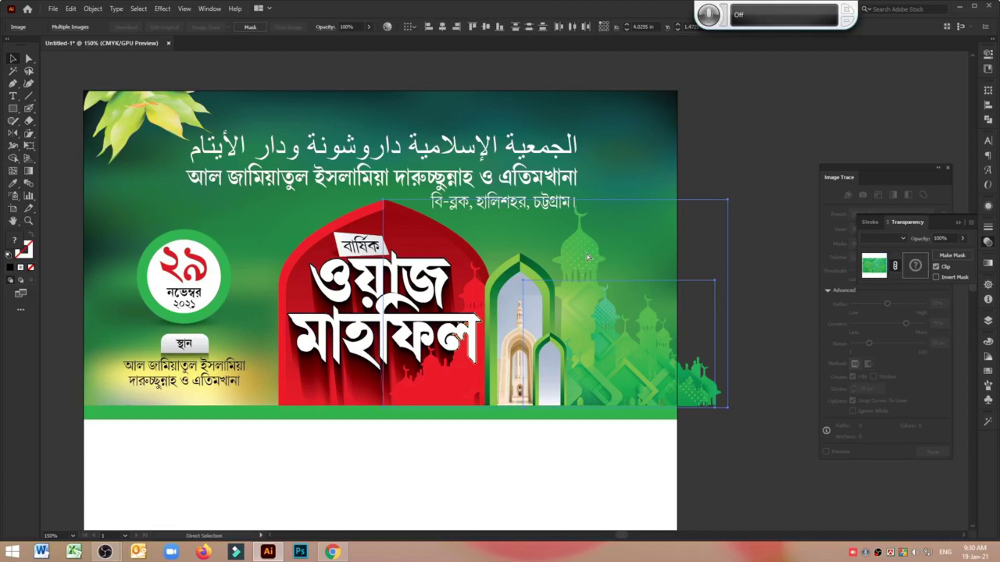
{"action": "key", "text": "Delete"}
{"action": "key", "text": "v"}
{"action": "left_click", "coordinate": [388, 199]}
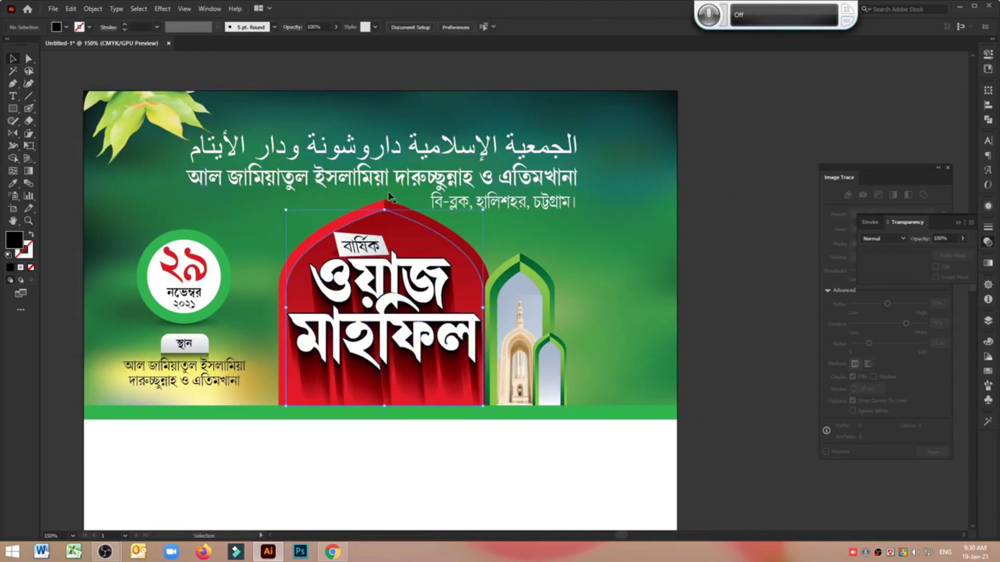
{"action": "left_click", "coordinate": [375, 209], "text": "shift"}
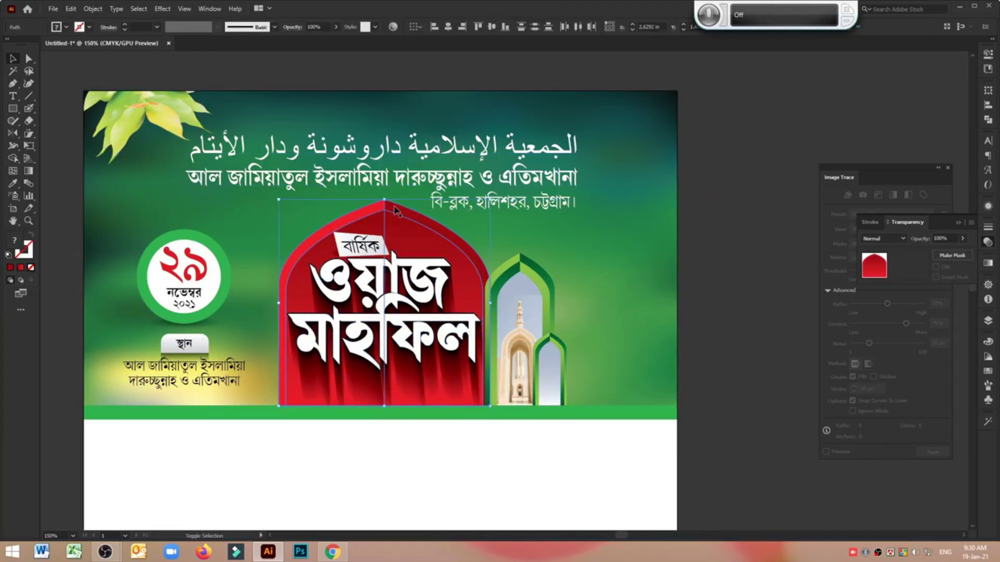
{"action": "key", "text": "Delete"}
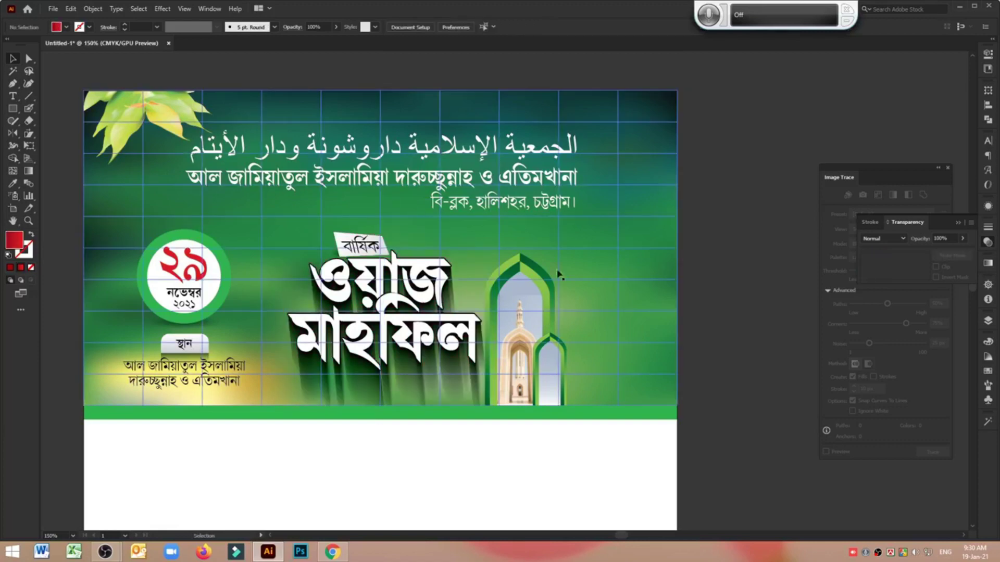
{"action": "left_click", "coordinate": [640, 294]}
{"action": "key", "text": "Delete"}
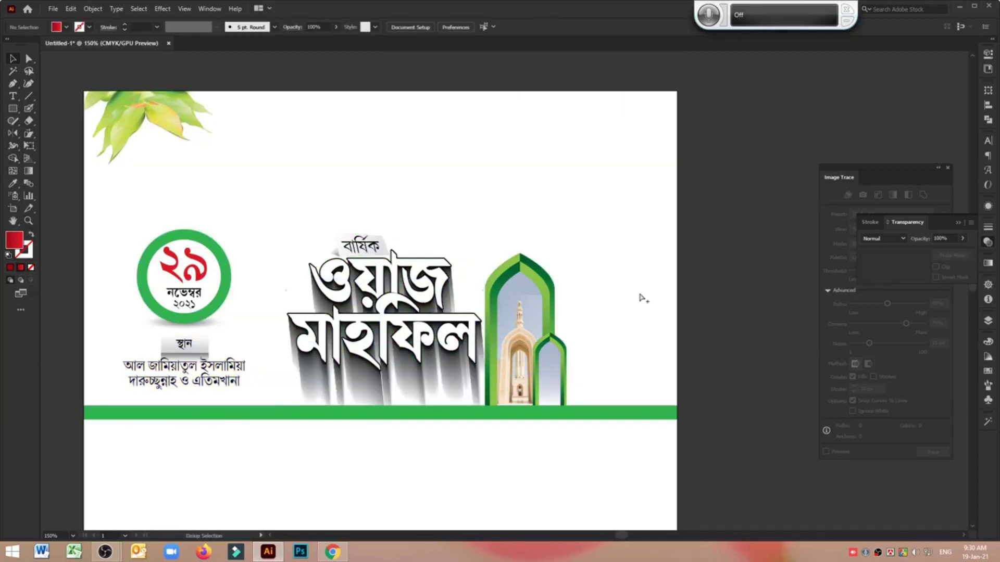
Undo the deletions to restore the poster, then draw an artboard-sized rectangle.
{"action": "key", "text": "ctrl+z"}
{"action": "key", "text": "ctrl+z"}
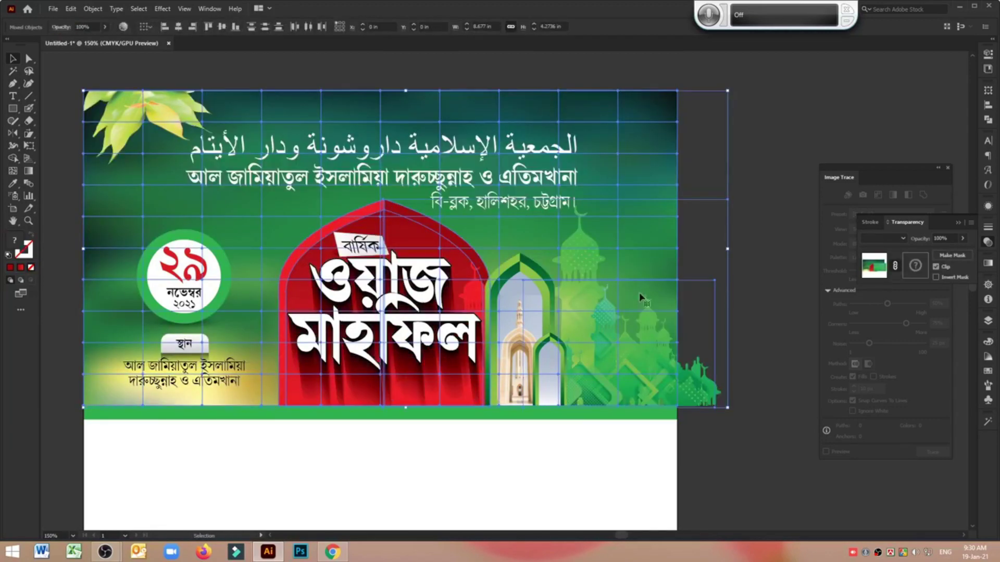
{"action": "left_click", "coordinate": [758, 163]}
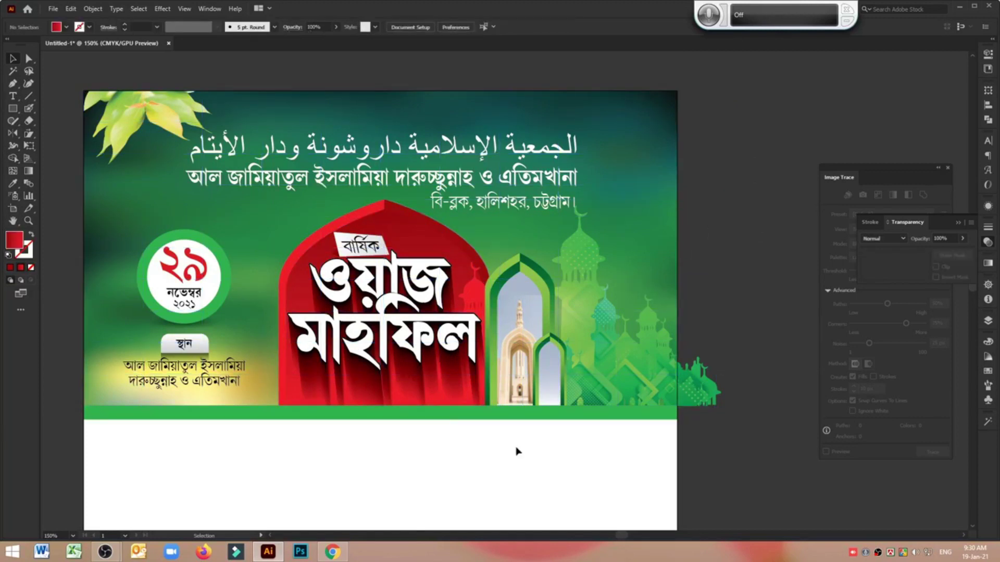
{"action": "left_click", "coordinate": [475, 284]}
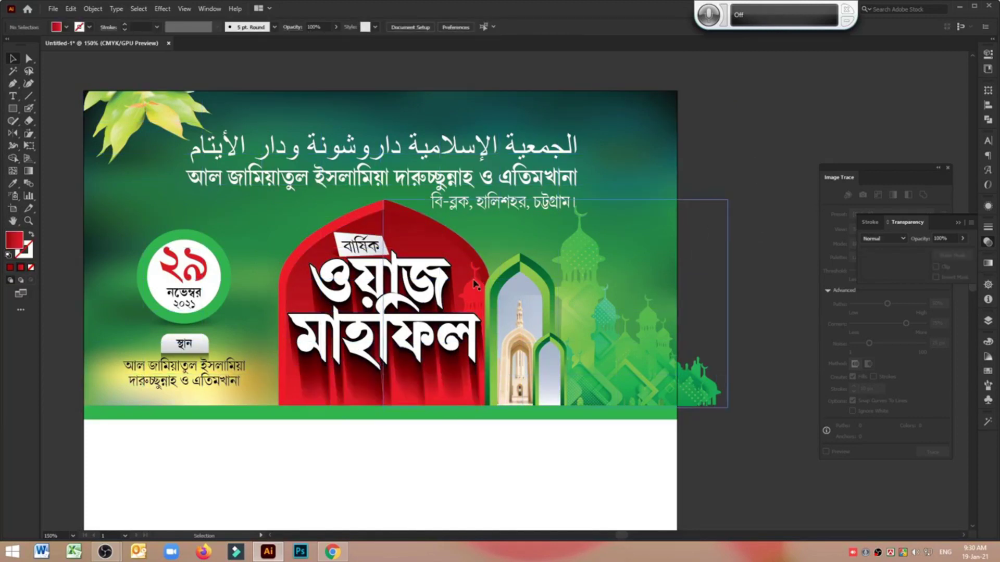
{"action": "left_click", "coordinate": [746, 311]}
{"action": "left_click_drag", "start_coordinate": [429, 350], "coordinate": [431, 400]}
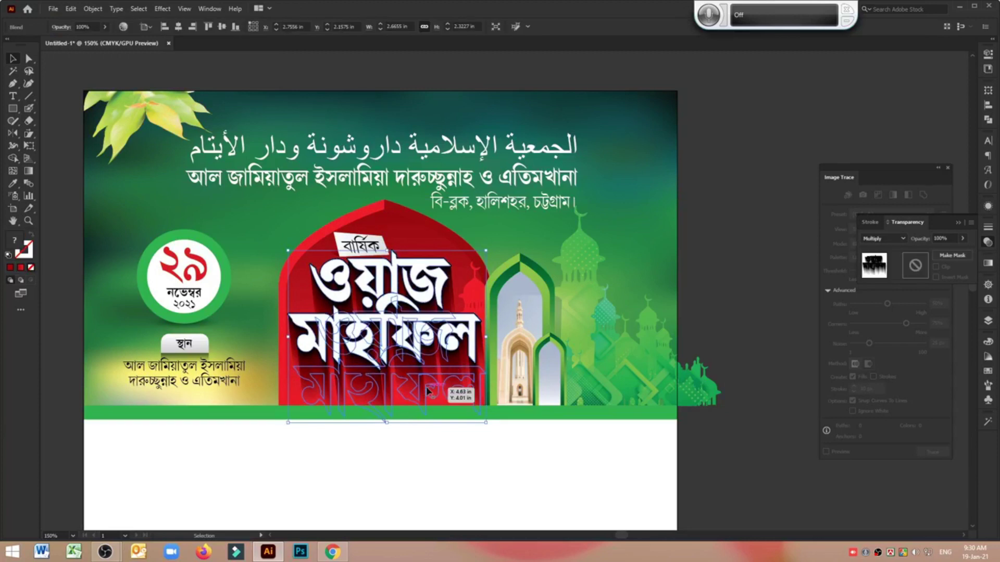
{"action": "left_click", "coordinate": [802, 236]}
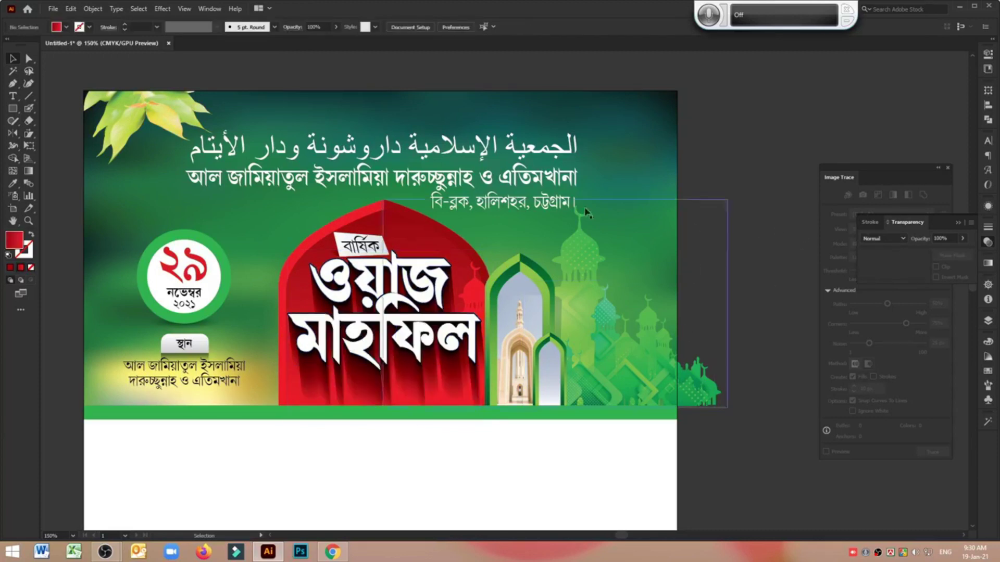
{"action": "left_click", "coordinate": [13, 109]}
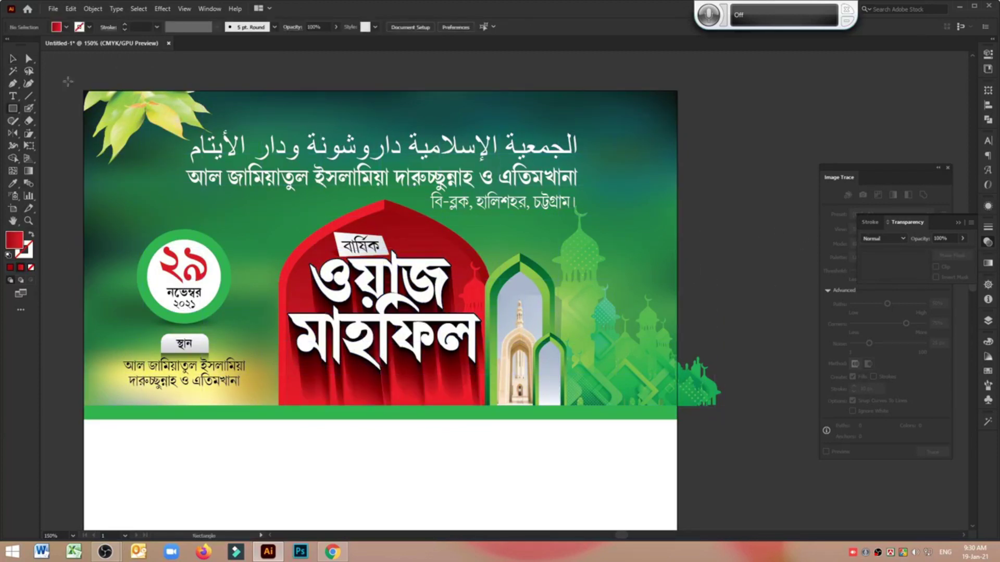
{"action": "left_click_drag", "start_coordinate": [84, 91], "coordinate": [677, 406]}
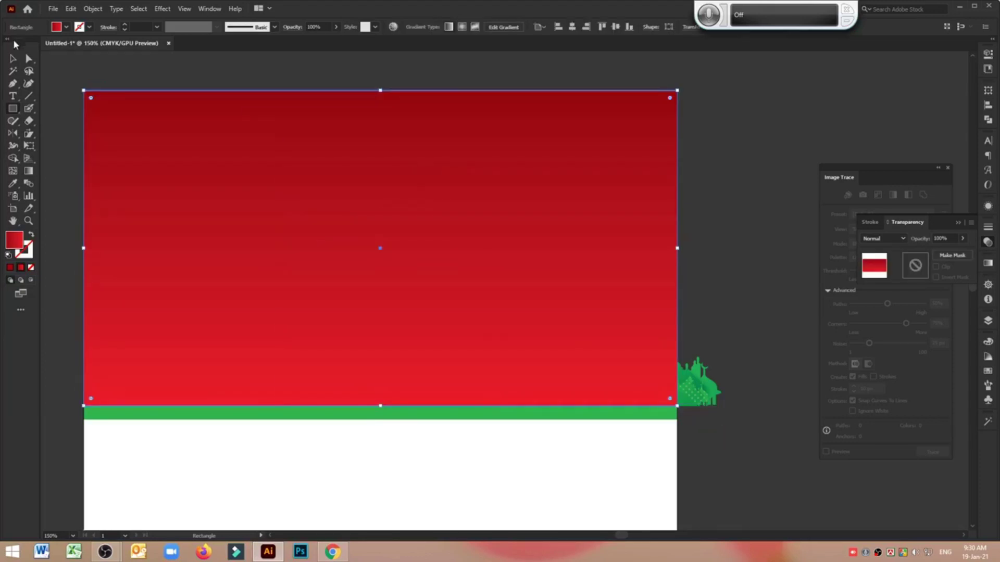
Try clipping all artwork to the artboard rectangle, then undo the mask and the rectangle.
{"action": "left_click", "coordinate": [14, 58]}
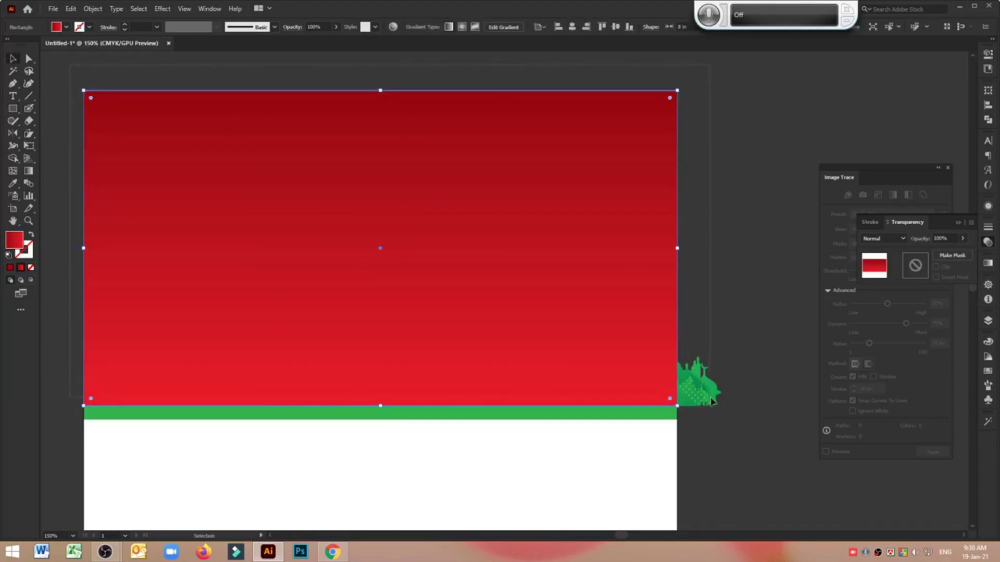
{"action": "key", "text": "ctrl+a"}
{"action": "right_click", "coordinate": [434, 196]}
{"action": "left_click", "coordinate": [458, 289]}
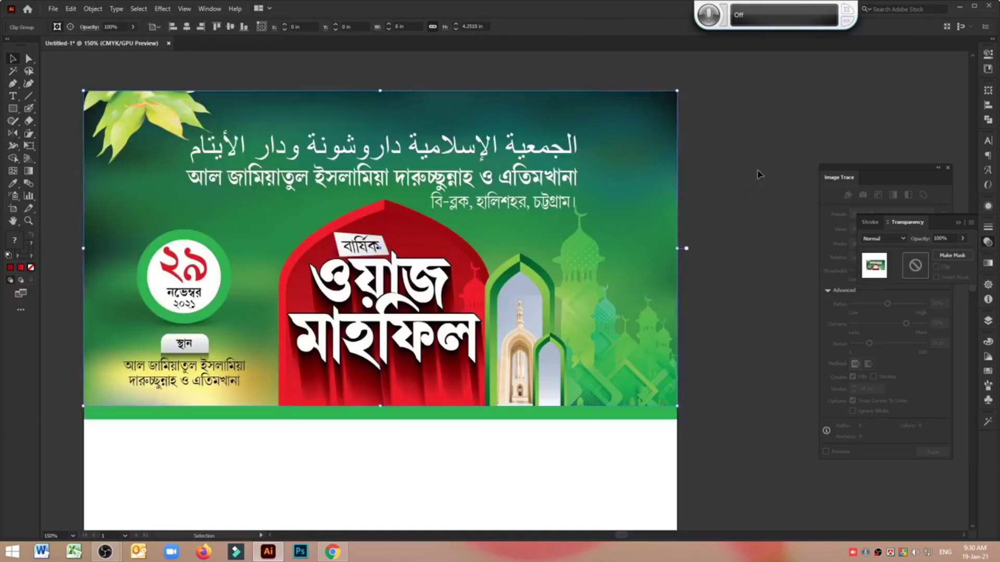
{"action": "left_click", "coordinate": [758, 171]}
{"action": "key", "text": "ctrl+z"}
{"action": "left_click", "coordinate": [765, 164]}
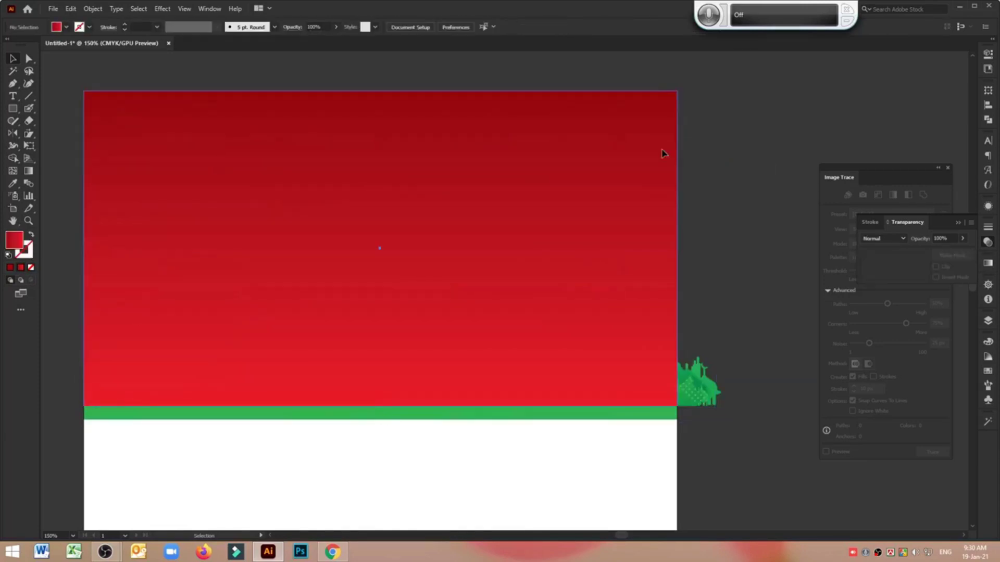
{"action": "left_click", "coordinate": [662, 154]}
{"action": "key", "text": "ctrl+z"}
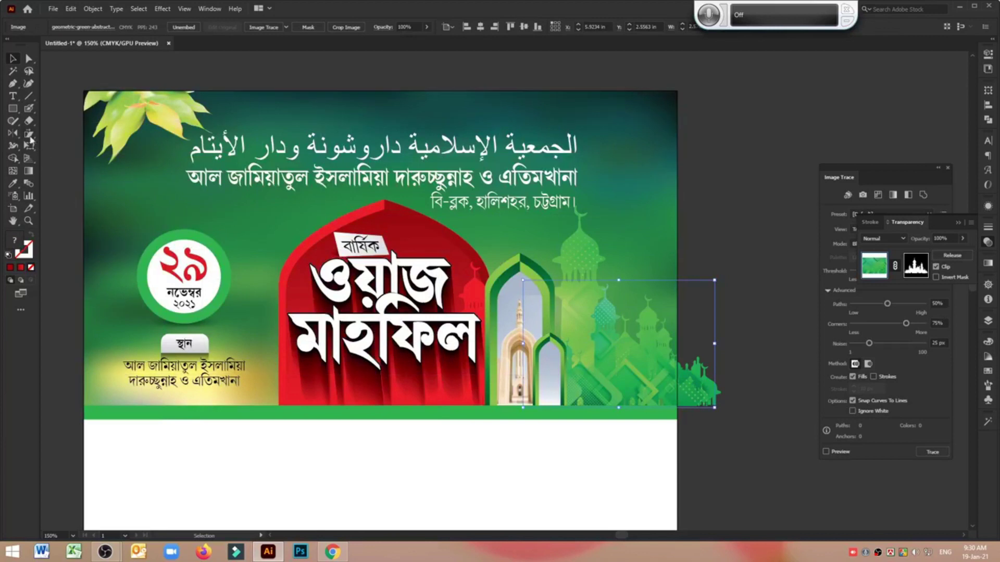
Draw a rectangle over the mosque silhouettes, test a clipping mask, then undo it.
{"action": "left_click", "coordinate": [13, 109]}
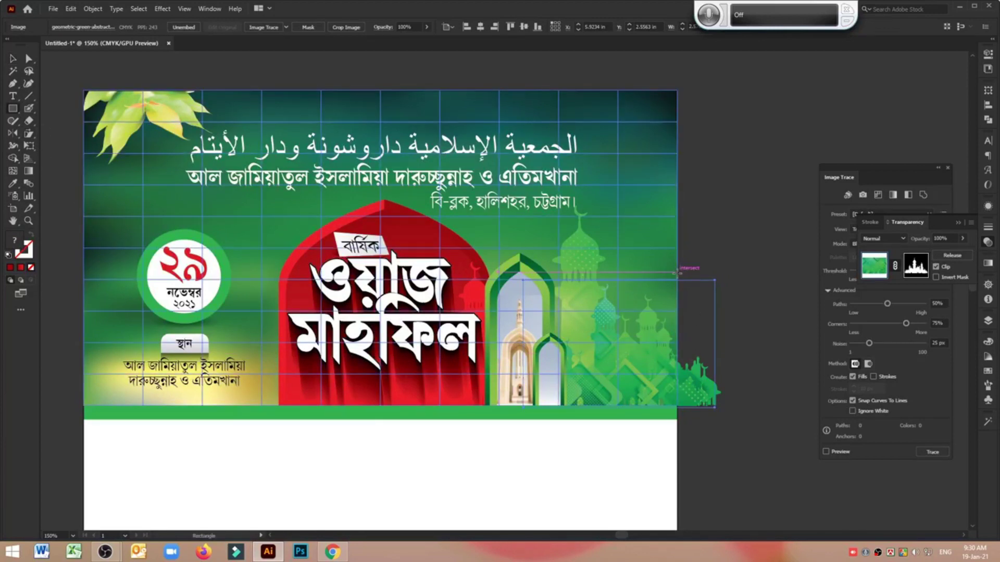
{"action": "left_click_drag", "start_coordinate": [677, 272], "coordinate": [502, 406]}
{"action": "left_click", "coordinate": [13, 59]}
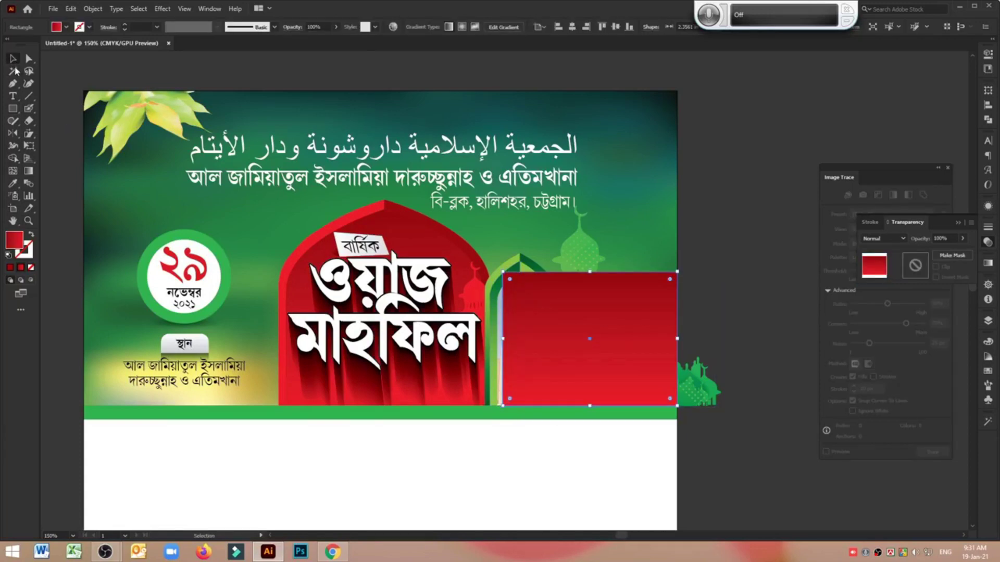
{"action": "left_click", "coordinate": [697, 397], "text": "shift"}
{"action": "right_click", "coordinate": [688, 304]}
{"action": "left_click", "coordinate": [733, 396]}
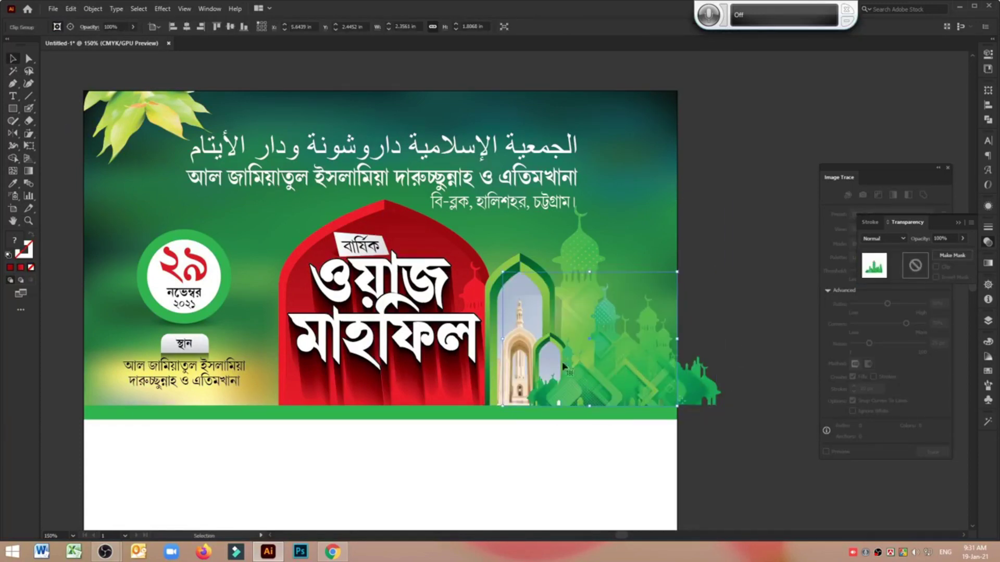
{"action": "left_click", "coordinate": [750, 398]}
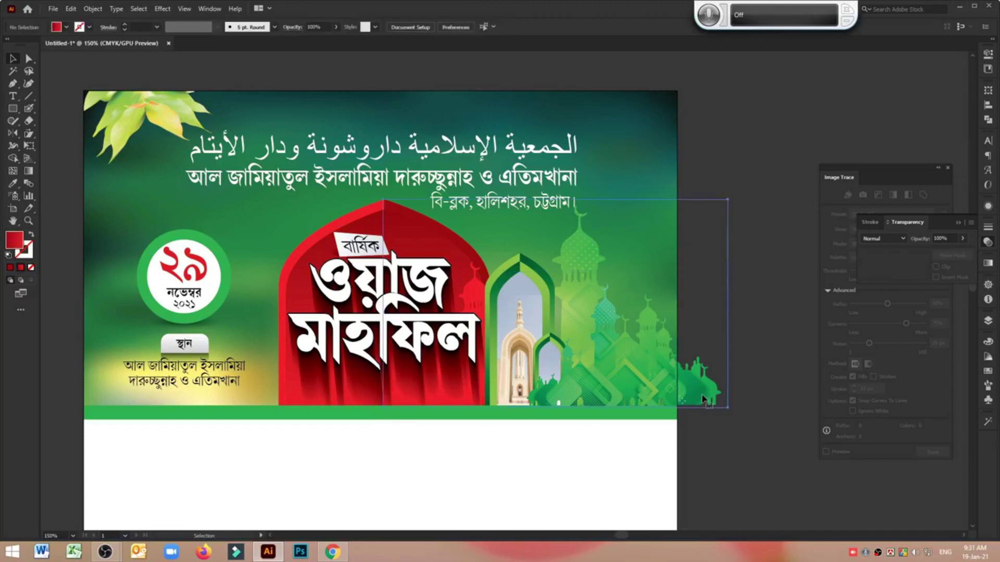
{"action": "left_click", "coordinate": [703, 400]}
{"action": "key", "text": "ctrl+z"}
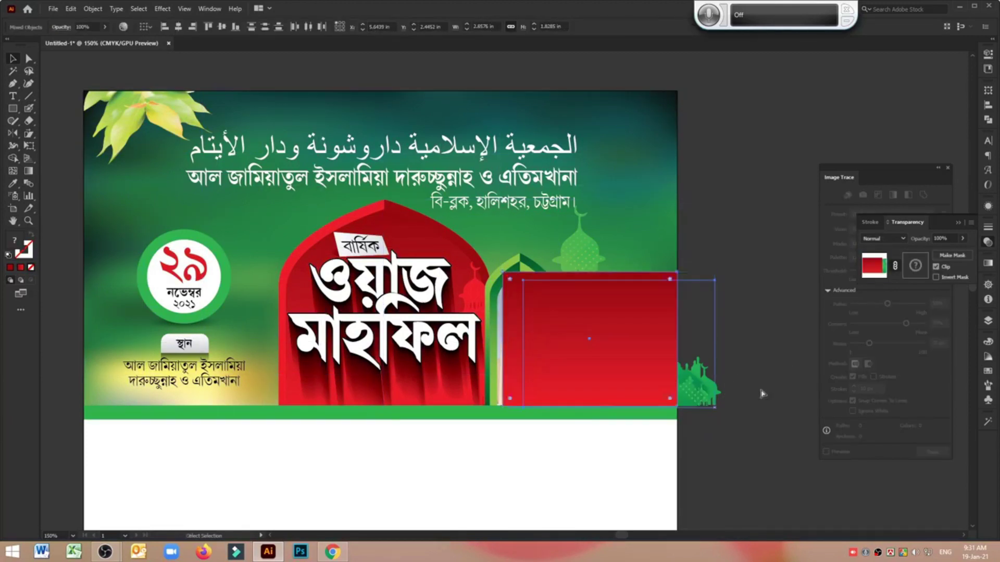
Extend the rectangle up and left, clip the mosque silhouettes to it, and cut the clip group.
{"action": "left_click", "coordinate": [762, 395]}
{"action": "left_click", "coordinate": [620, 353]}
{"action": "left_click_drag", "start_coordinate": [590, 272], "coordinate": [595, 191]}
{"action": "left_click_drag", "start_coordinate": [503, 300], "coordinate": [344, 306]}
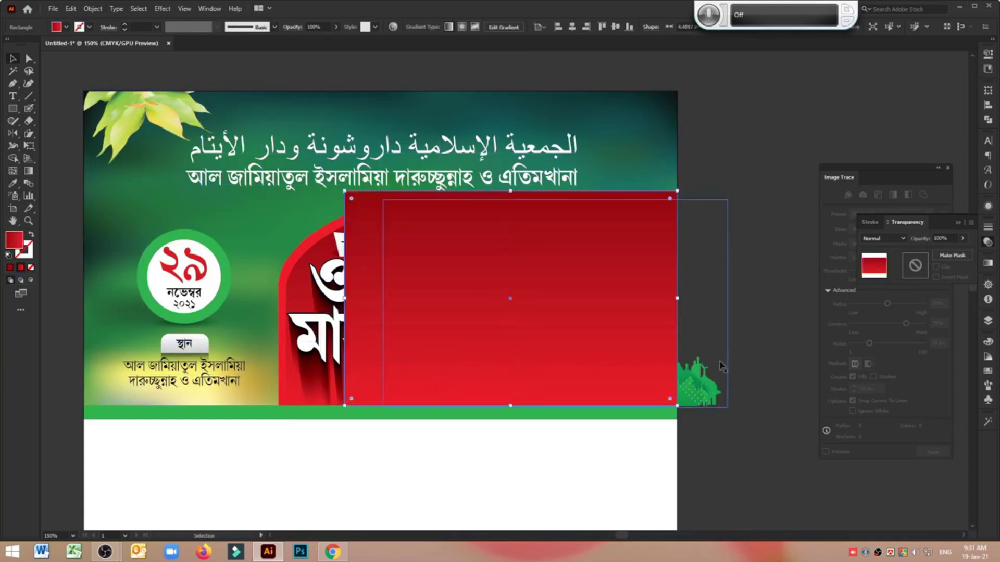
{"action": "left_click", "coordinate": [684, 409], "text": "shift"}
{"action": "right_click", "coordinate": [576, 261]}
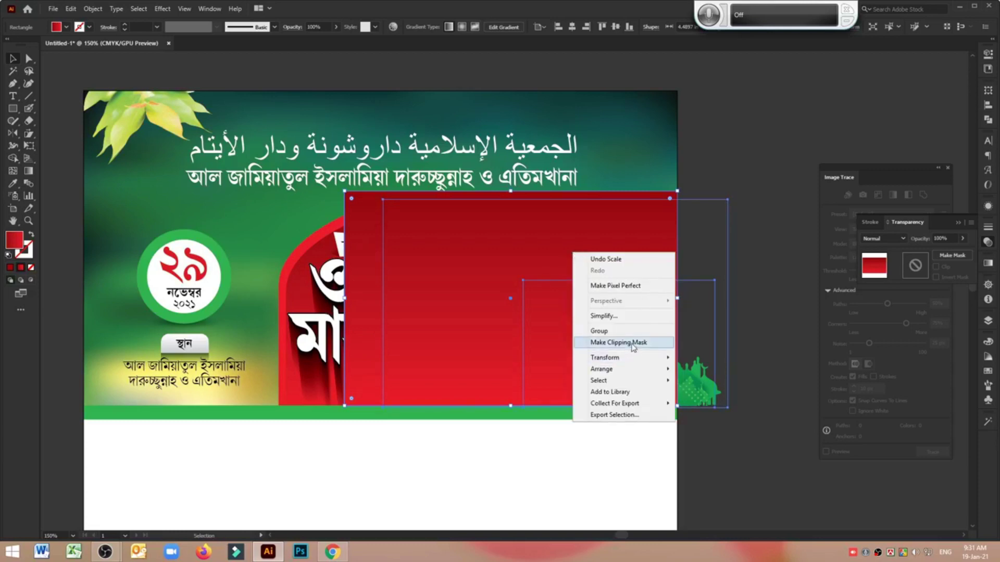
{"action": "left_click", "coordinate": [634, 343]}
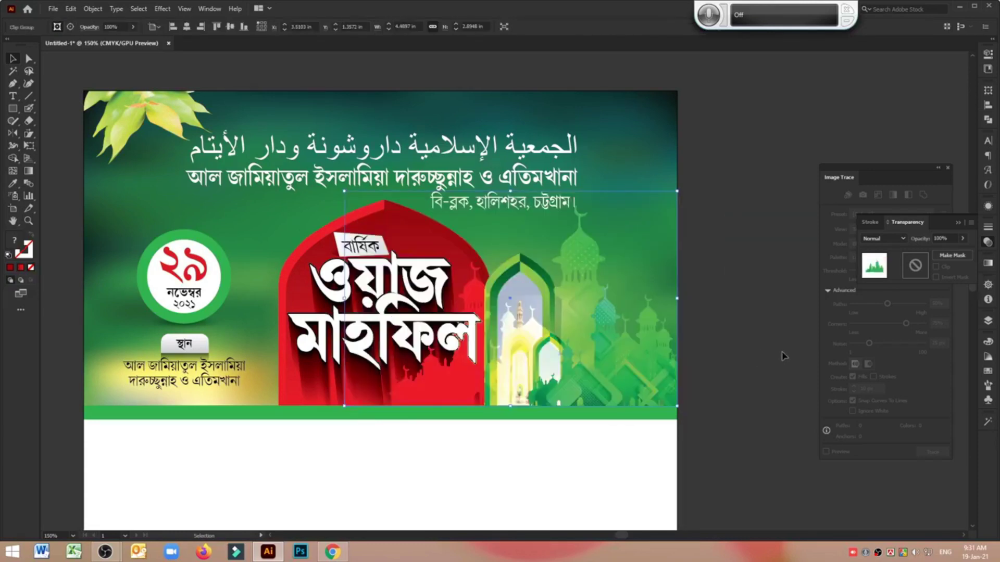
{"action": "left_click", "coordinate": [648, 362]}
{"action": "key", "text": "a"}
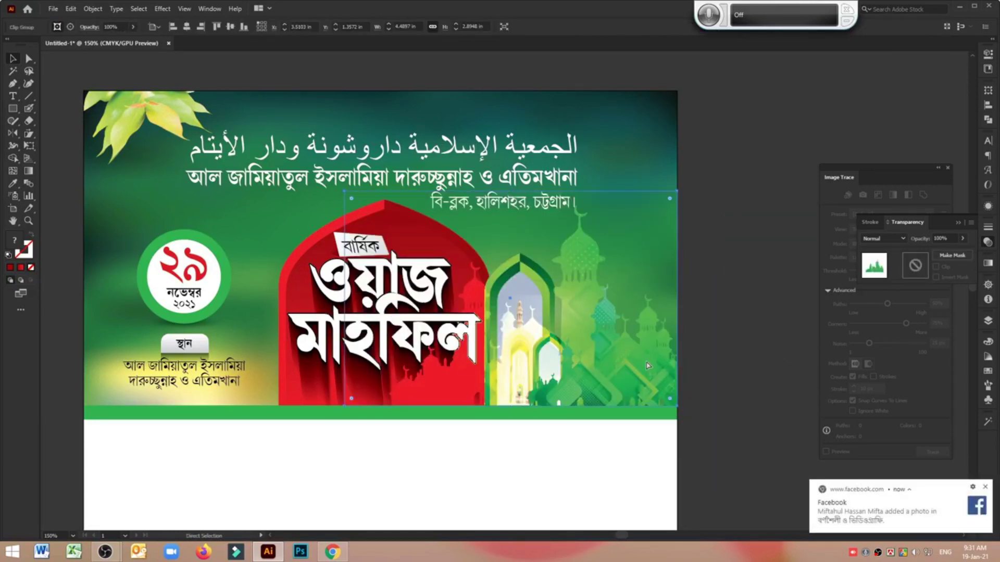
{"action": "key", "text": "ctrl+x"}
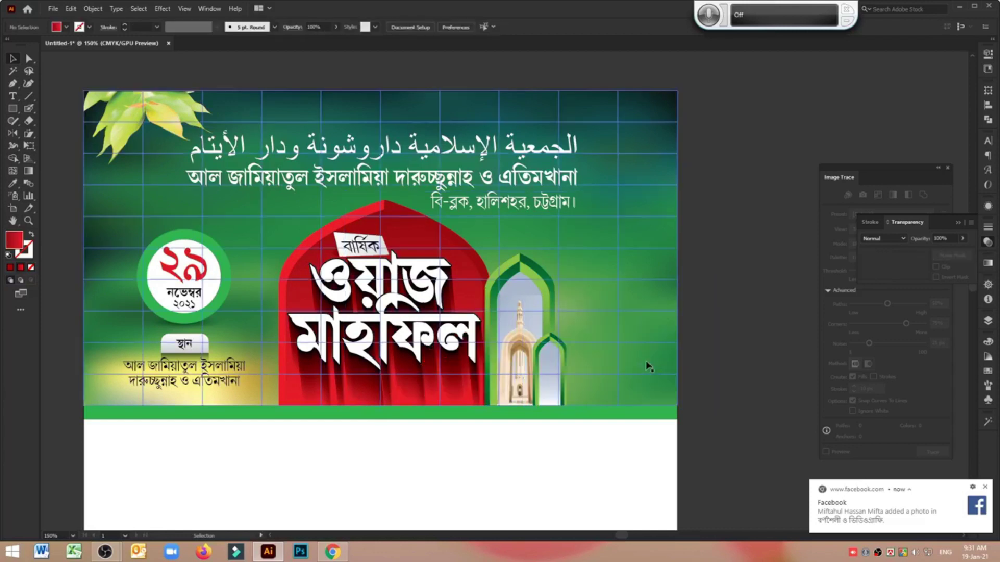
Delete the green background, then undo to restore it with the right-edge-trimmed mosque silhouettes.
{"action": "left_click", "coordinate": [661, 328]}
{"action": "key", "text": "Delete"}
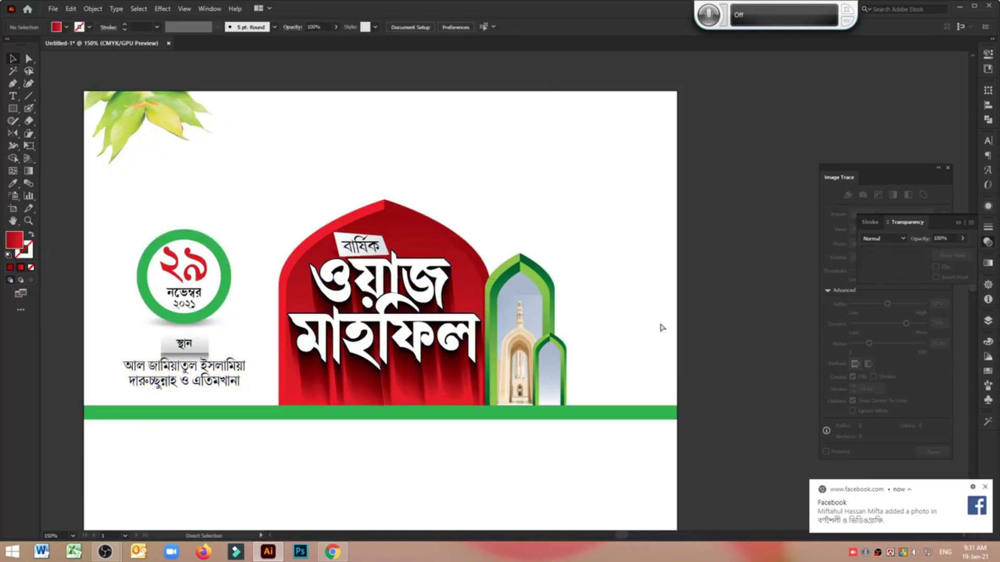
{"action": "key", "text": "v"}
{"action": "left_click_drag", "start_coordinate": [640, 289], "coordinate": [515, 383]}
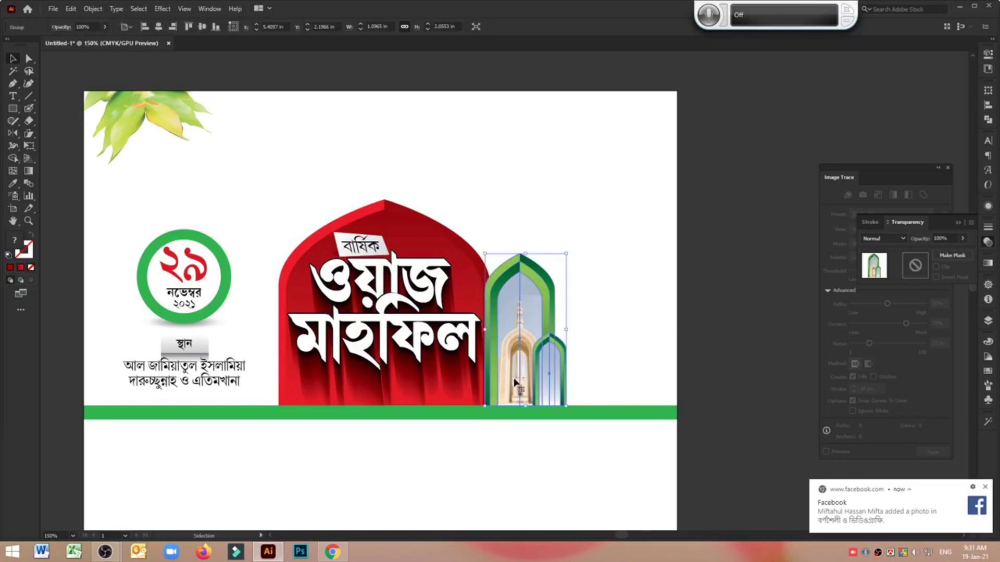
{"action": "key", "text": "ctrl"}
{"action": "key", "text": "ctrl+z"}
{"action": "key", "text": "ctrl+z"}
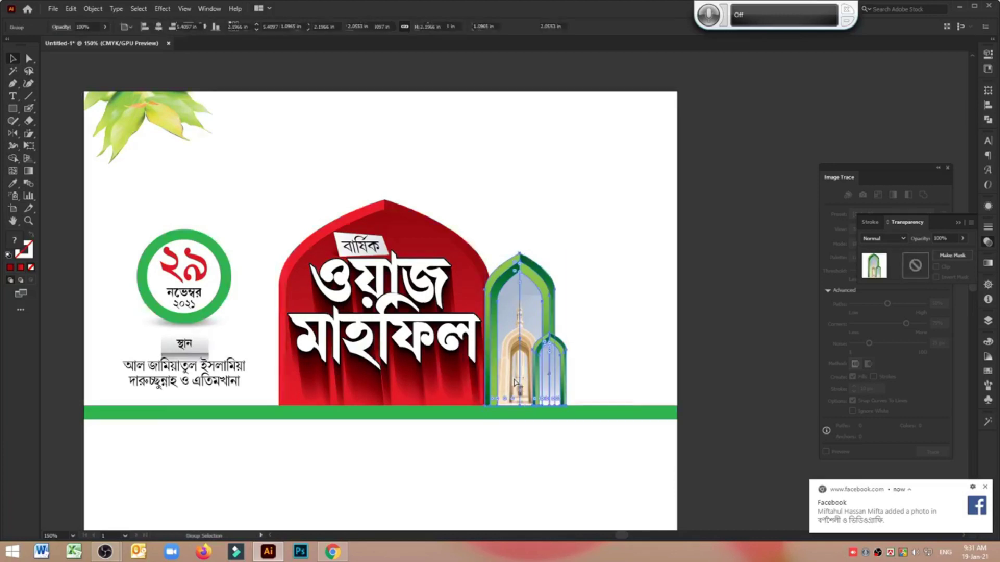
{"action": "left_click", "coordinate": [717, 405]}
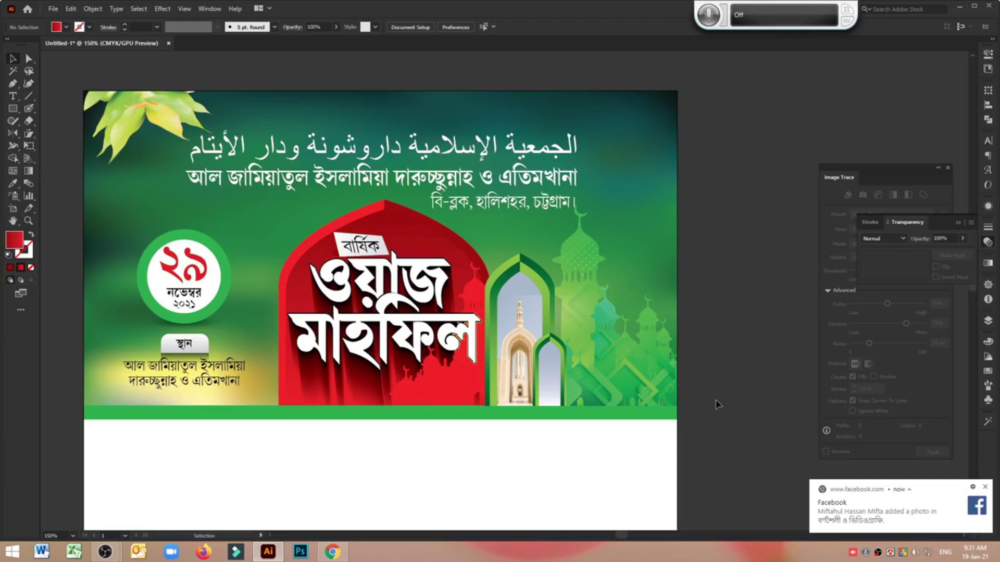
In Chrome, preview the green nature background with a tree stump and browse more green backgrounds.
{"action": "key", "text": "alt+Tab"}
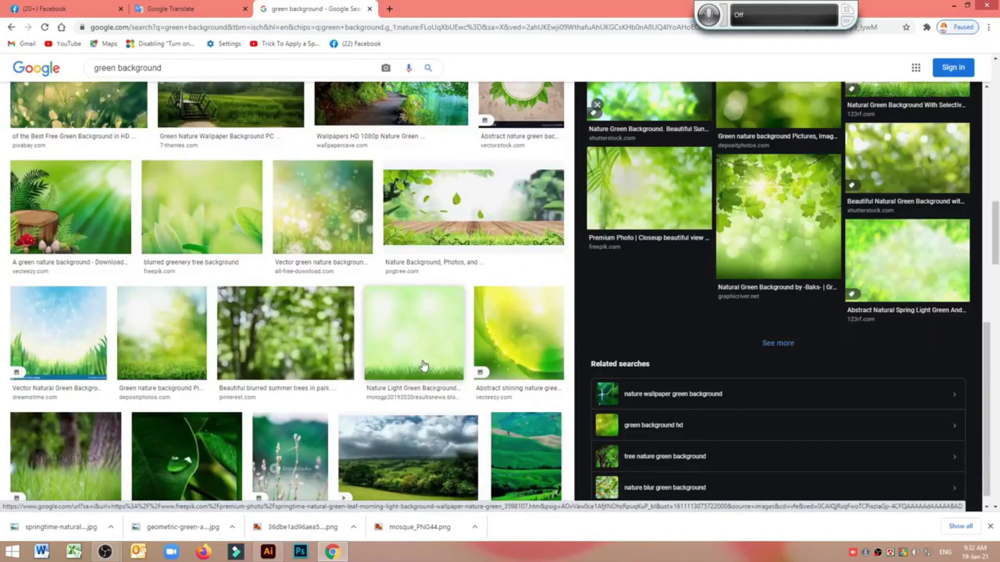
{"action": "left_click", "coordinate": [85, 226]}
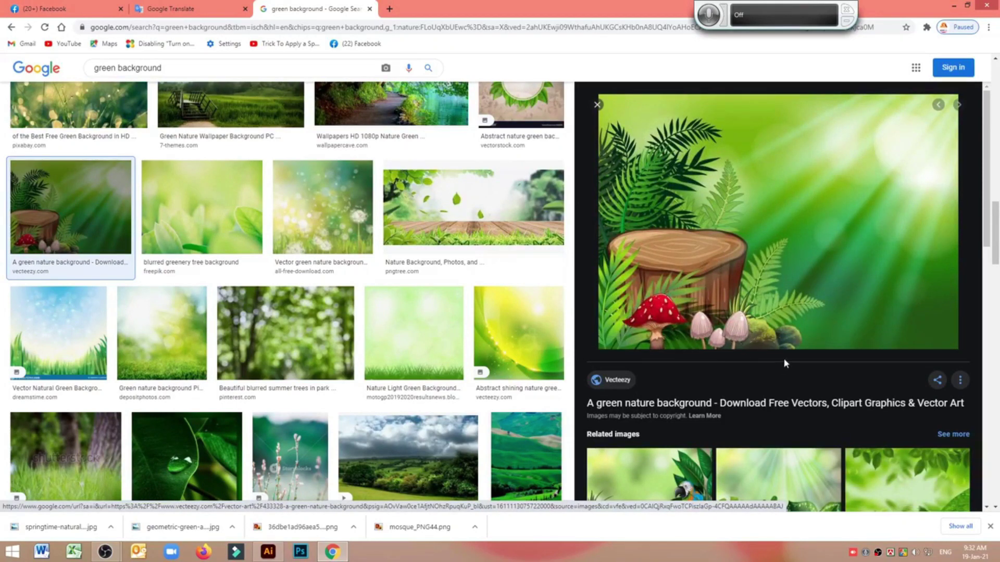
{"action": "scroll", "coordinate": [784, 359], "scroll_direction": "down", "scroll_amount": 5}
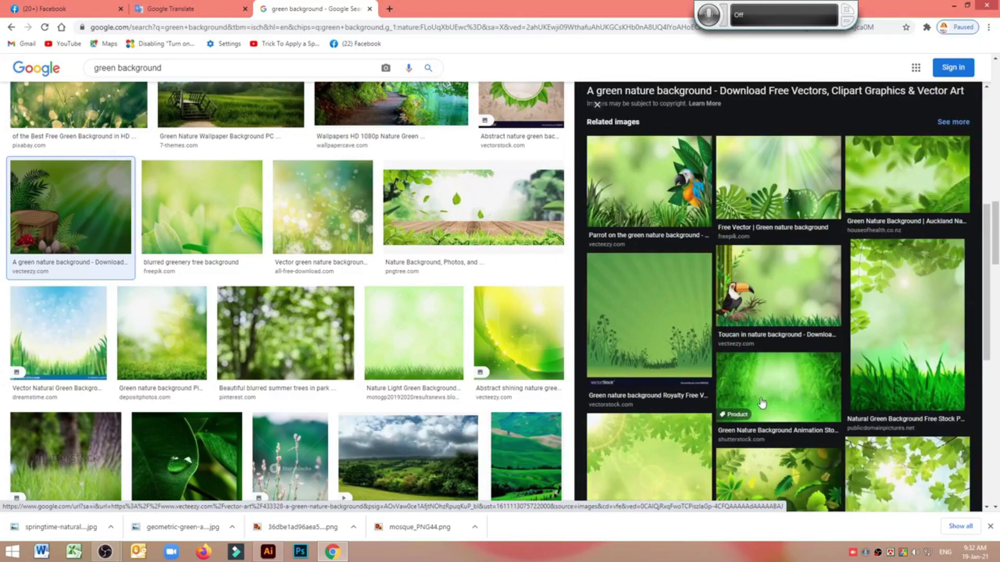
{"action": "scroll", "coordinate": [448, 443], "scroll_direction": "down", "scroll_amount": 10}
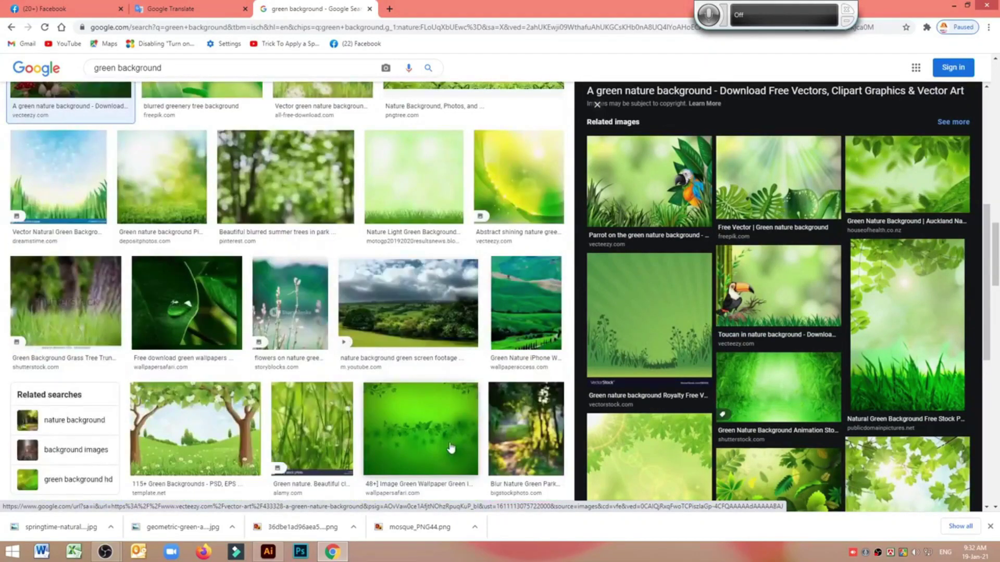
{"action": "scroll", "coordinate": [451, 447], "scroll_direction": "up", "scroll_amount": 3}
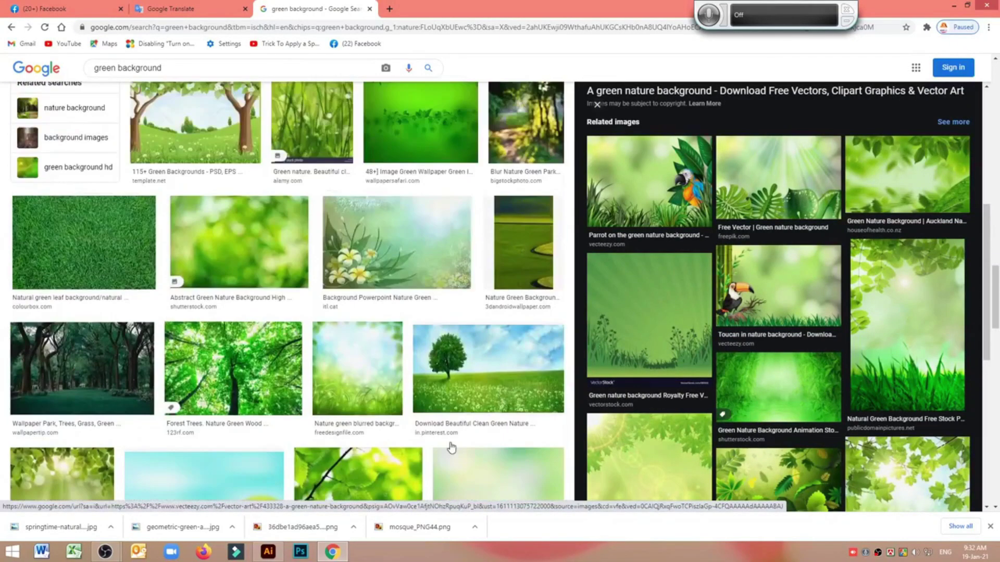
{"action": "scroll", "coordinate": [452, 446], "scroll_direction": "down", "scroll_amount": 4}
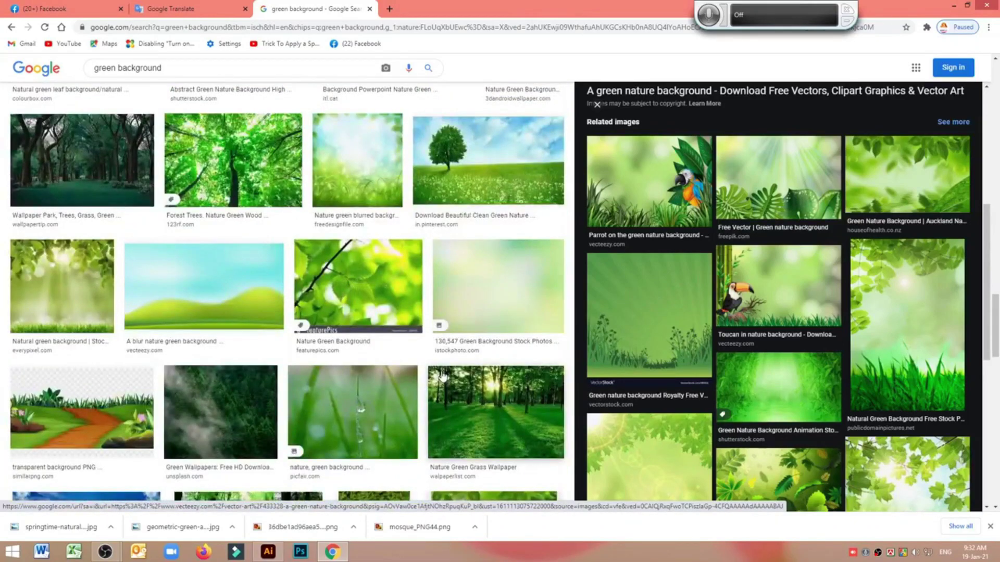
{"action": "scroll", "coordinate": [442, 376], "scroll_direction": "down", "scroll_amount": 4}
{"action": "scroll", "coordinate": [443, 375], "scroll_direction": "down", "scroll_amount": 3}
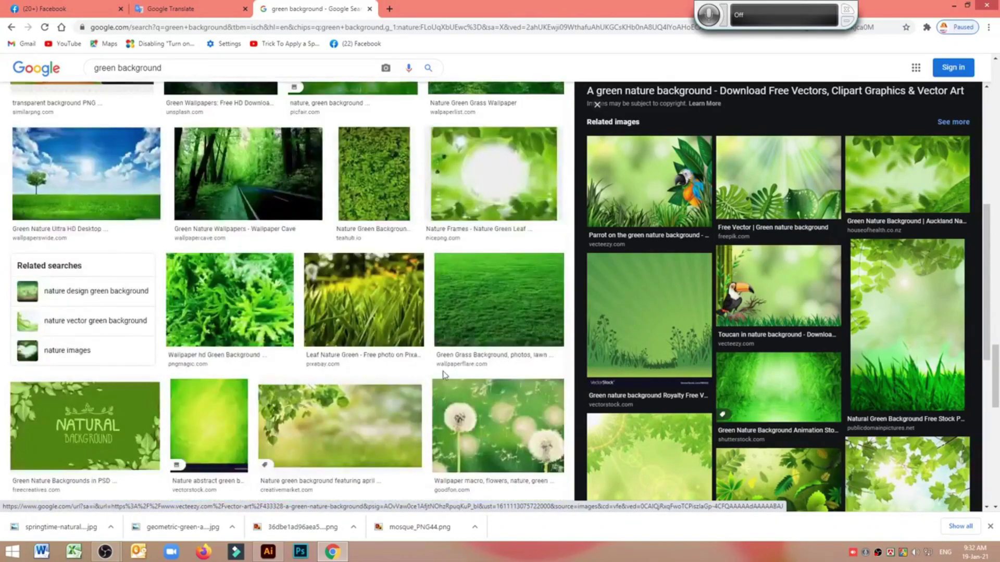
{"action": "scroll", "coordinate": [443, 376], "scroll_direction": "up", "scroll_amount": 5}
{"action": "scroll", "coordinate": [819, 349], "scroll_direction": "down", "scroll_amount": 4}
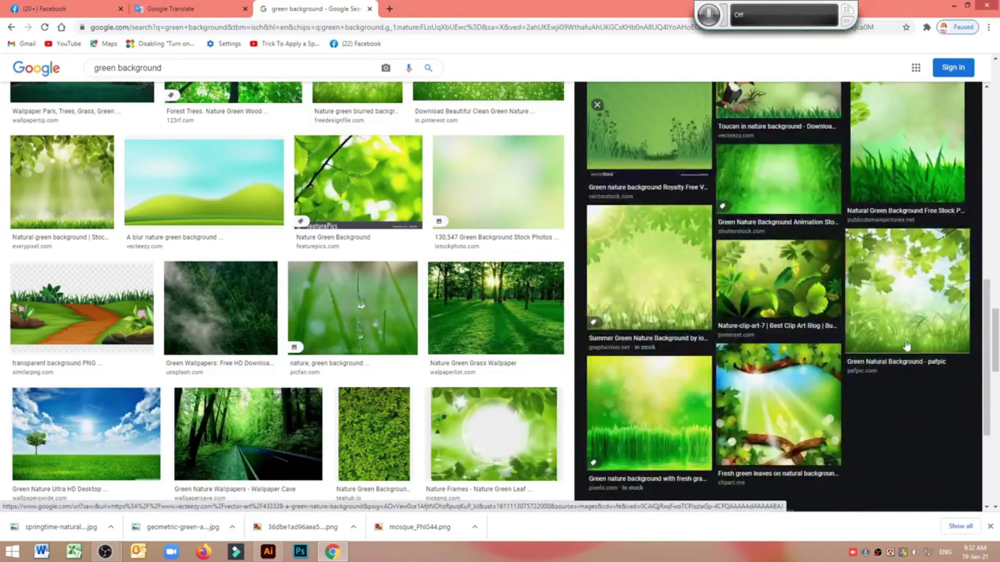
{"action": "scroll", "coordinate": [818, 350], "scroll_direction": "down", "scroll_amount": 4}
{"action": "scroll", "coordinate": [399, 369], "scroll_direction": "down", "scroll_amount": 10}
{"action": "scroll", "coordinate": [398, 369], "scroll_direction": "down", "scroll_amount": 5}
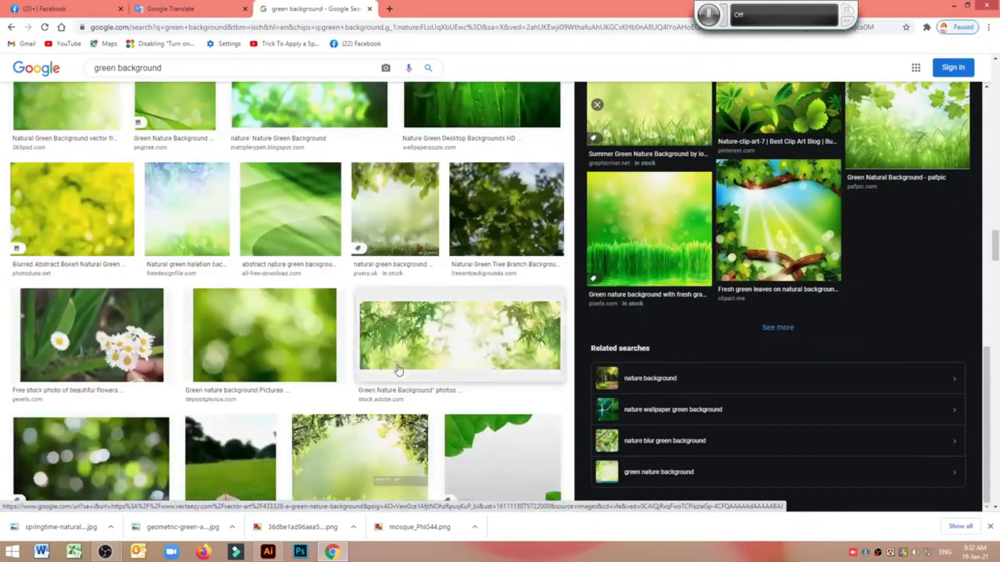
{"action": "scroll", "coordinate": [399, 369], "scroll_direction": "down", "scroll_amount": 5}
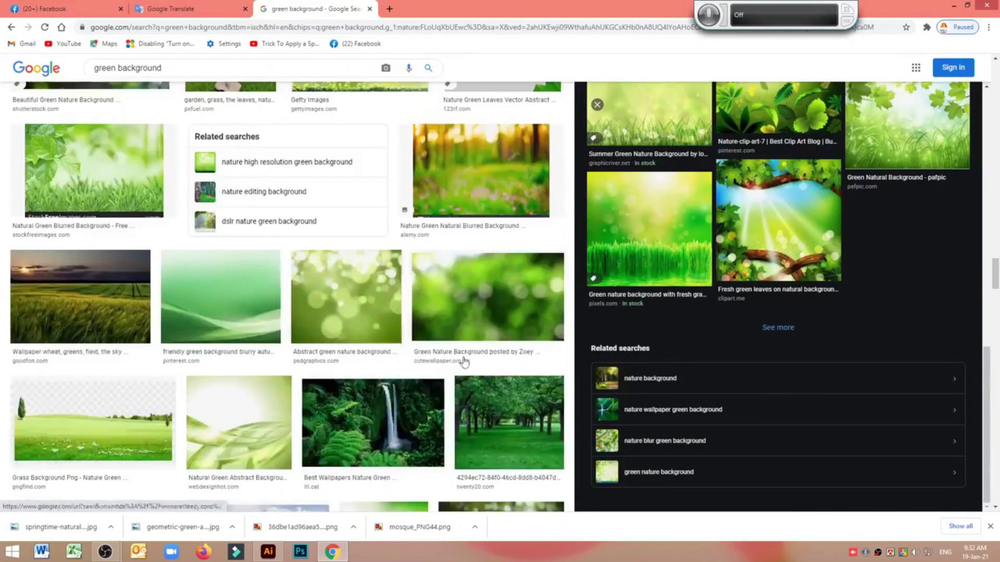
Return to the top of the results and select the search box text for a new query.
{"action": "left_click_drag", "start_coordinate": [995, 276], "coordinate": [995, 130]}
{"action": "scroll", "coordinate": [995, 129], "scroll_direction": "up", "scroll_amount": 10}
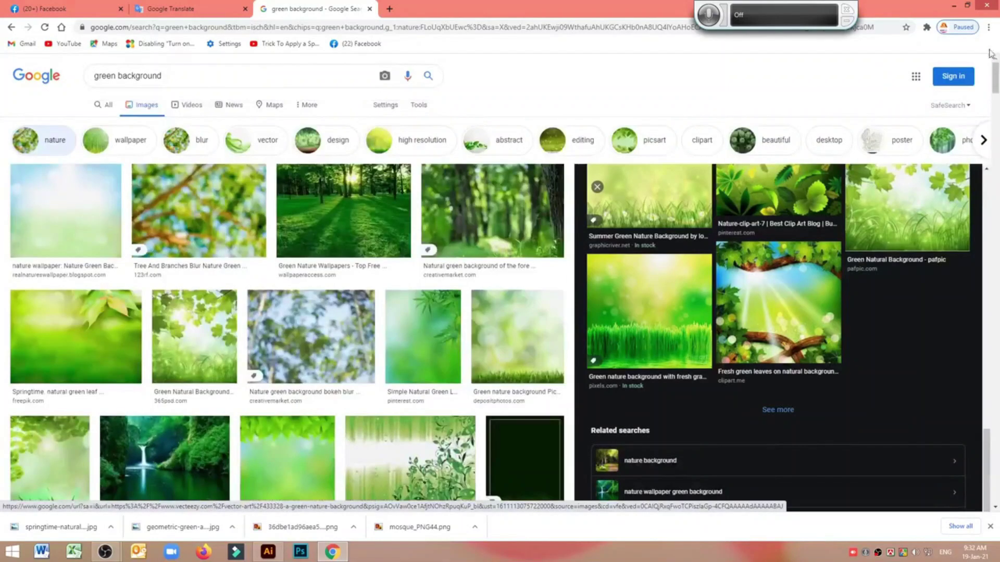
{"action": "left_click_drag", "start_coordinate": [172, 73], "coordinate": [4, 75]}
Search Google Images for 'leaf png' and browse the results, previewing the Autumn Red Leaf image.
{"action": "type", "text": "l"}
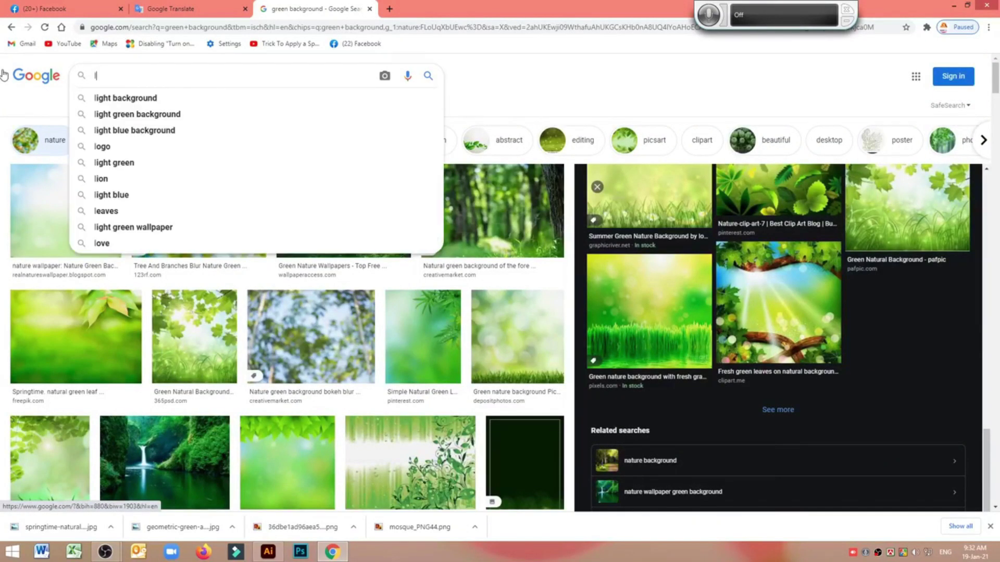
{"action": "type", "text": "eaf png"}
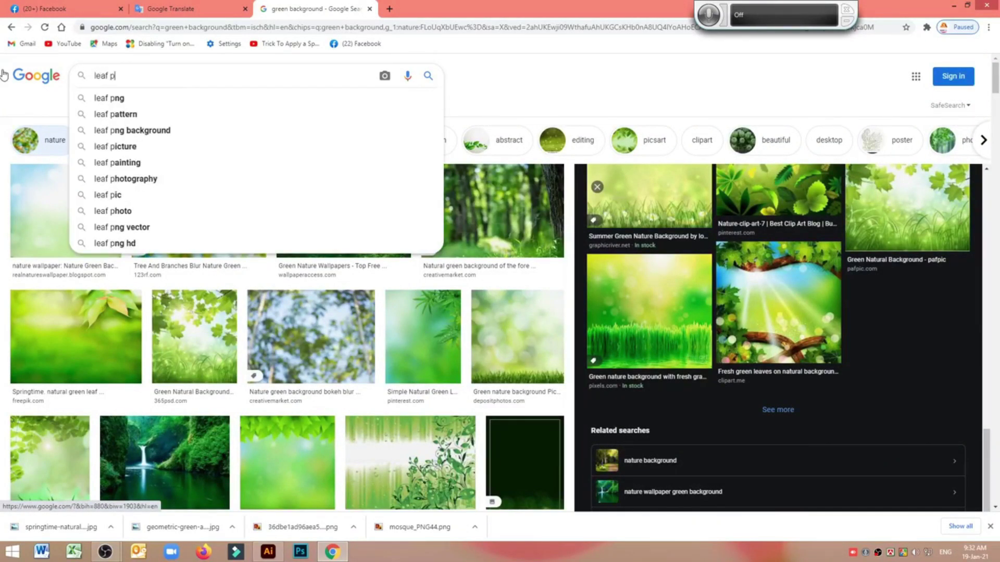
{"action": "key", "text": "Return"}
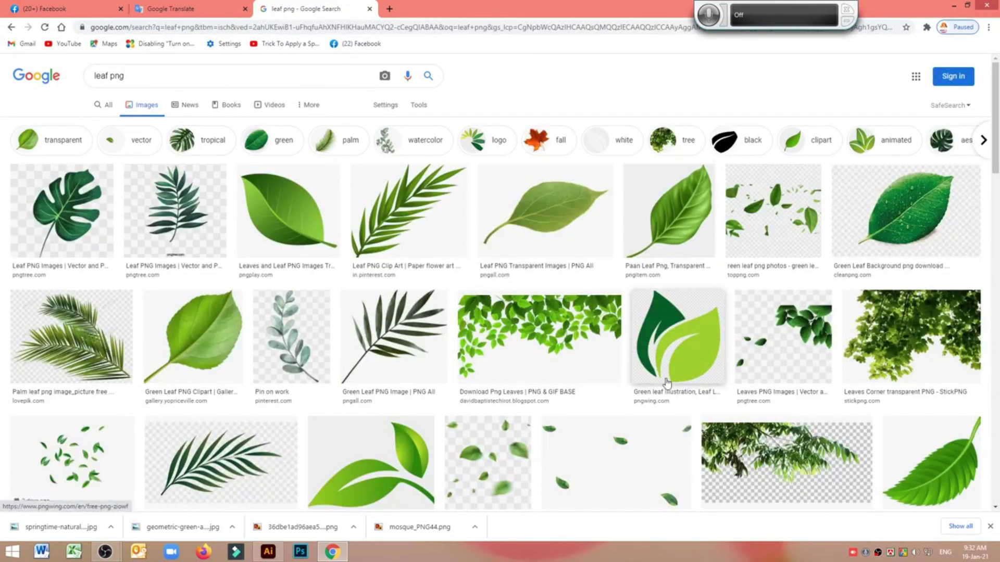
{"action": "scroll", "coordinate": [671, 381], "scroll_direction": "down", "scroll_amount": 4}
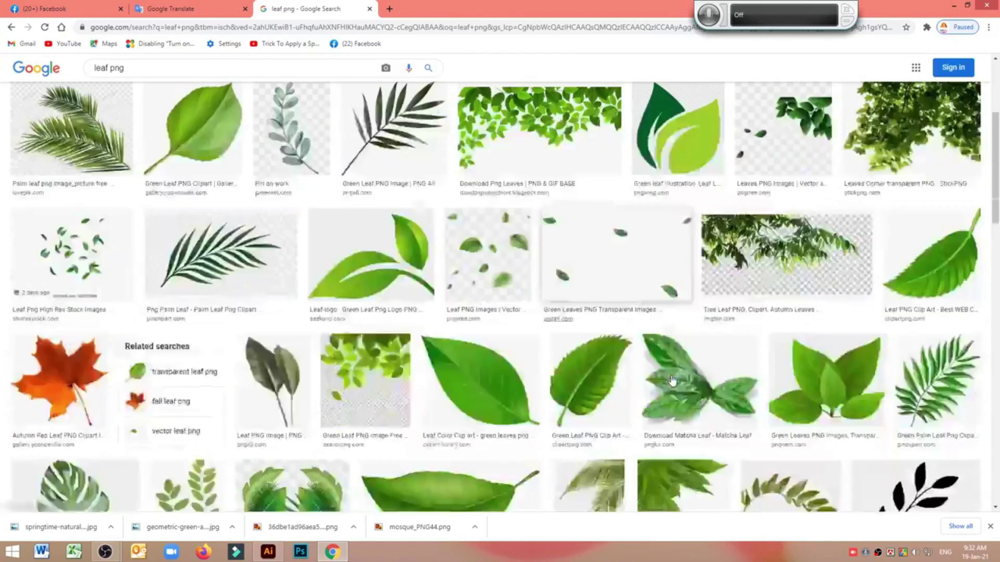
{"action": "scroll", "coordinate": [671, 380], "scroll_direction": "down", "scroll_amount": 1}
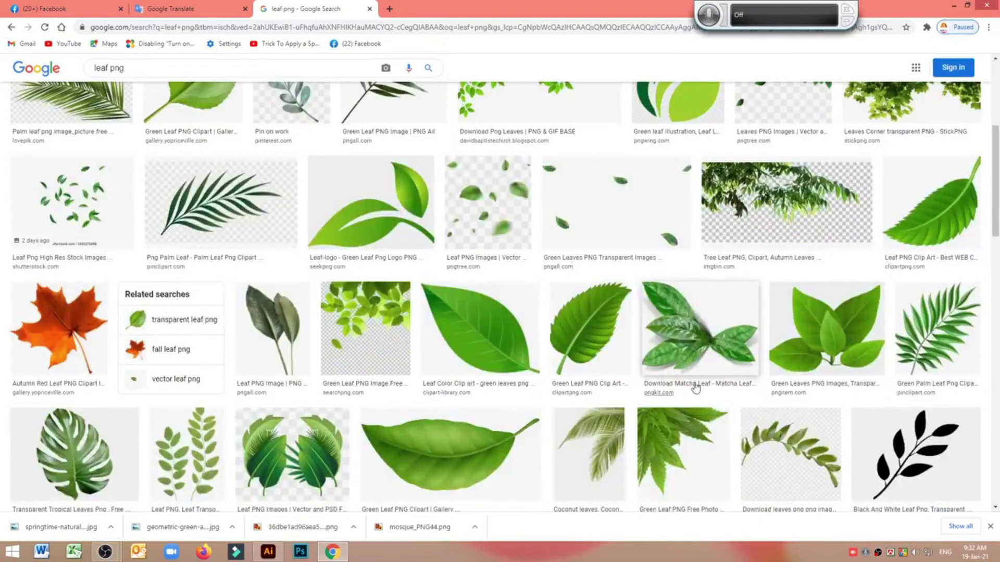
{"action": "scroll", "coordinate": [677, 381], "scroll_direction": "down", "scroll_amount": 3}
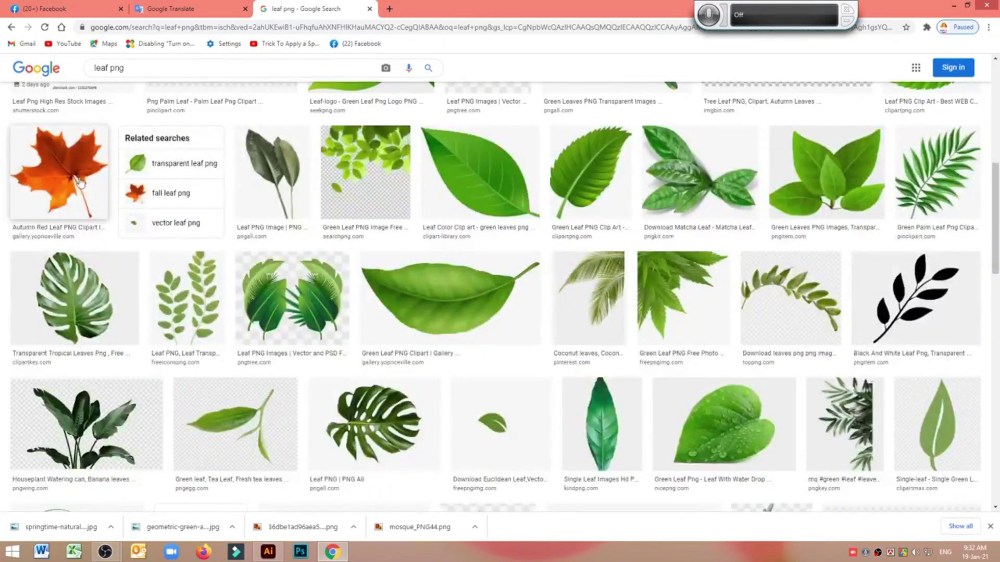
{"action": "left_click", "coordinate": [60, 172]}
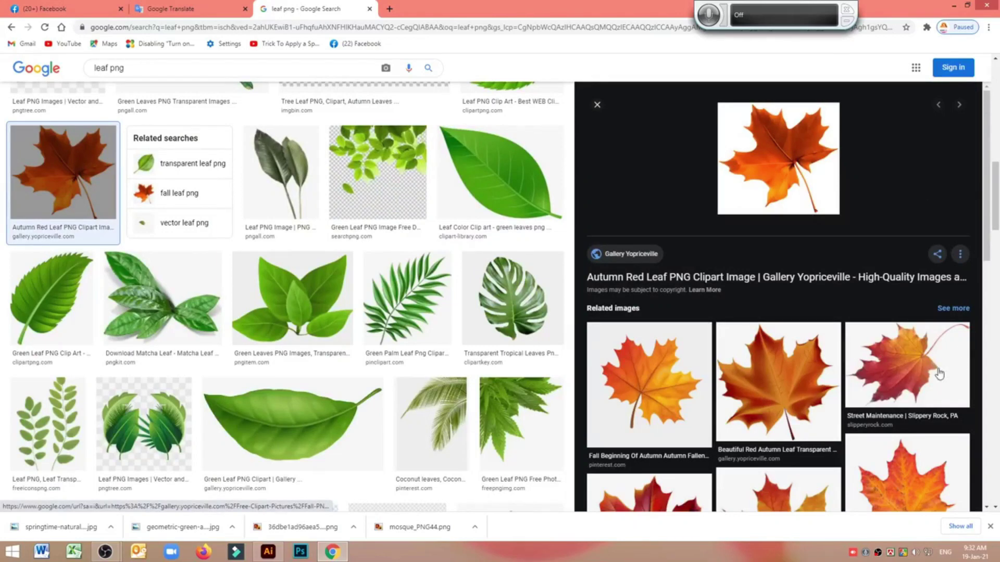
{"action": "scroll", "coordinate": [828, 381], "scroll_direction": "down", "scroll_amount": 4}
{"action": "scroll", "coordinate": [854, 371], "scroll_direction": "up", "scroll_amount": 4}
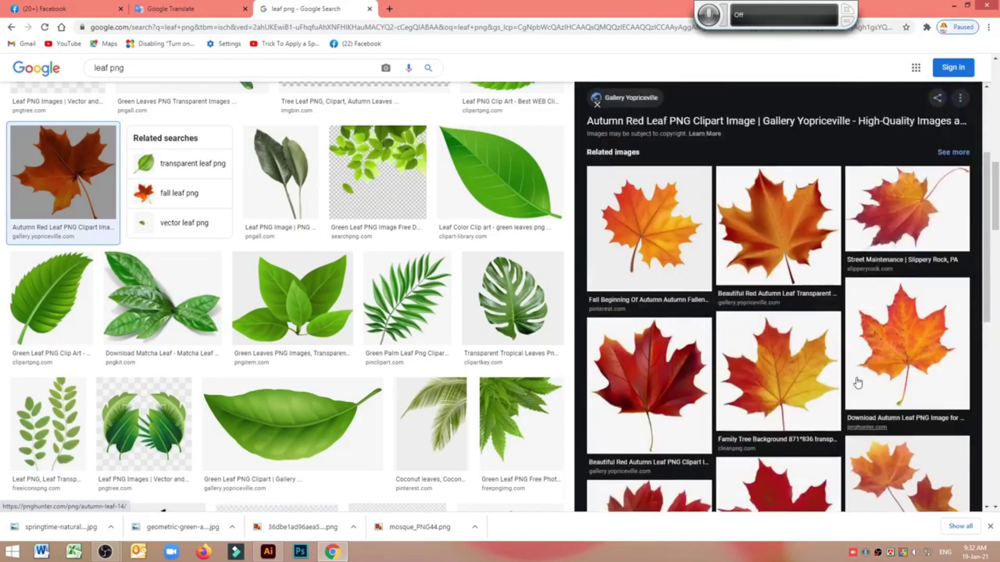
{"action": "scroll", "coordinate": [313, 405], "scroll_direction": "down", "scroll_amount": 4}
{"action": "scroll", "coordinate": [312, 401], "scroll_direction": "down", "scroll_amount": 10}
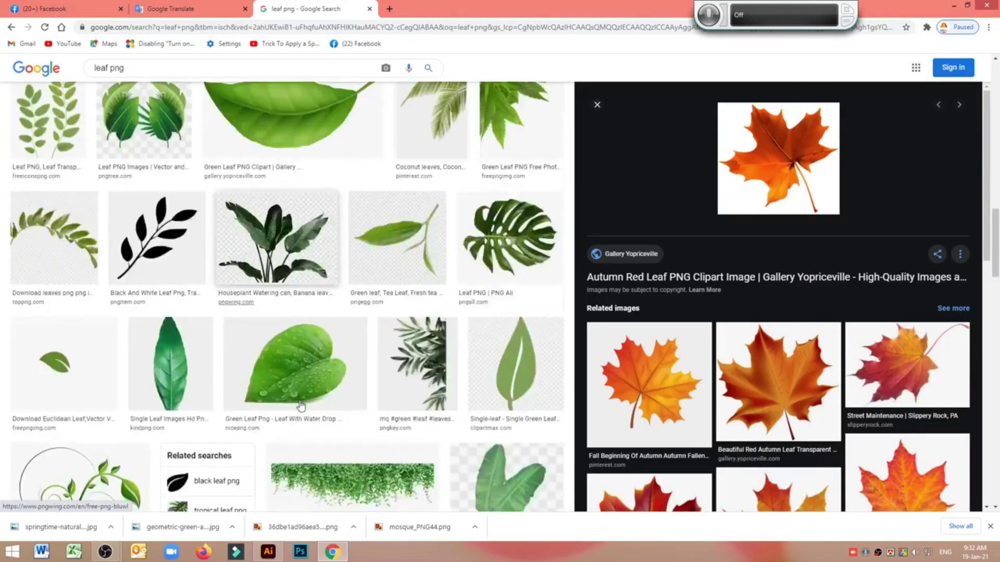
{"action": "scroll", "coordinate": [372, 385], "scroll_direction": "down", "scroll_amount": 3}
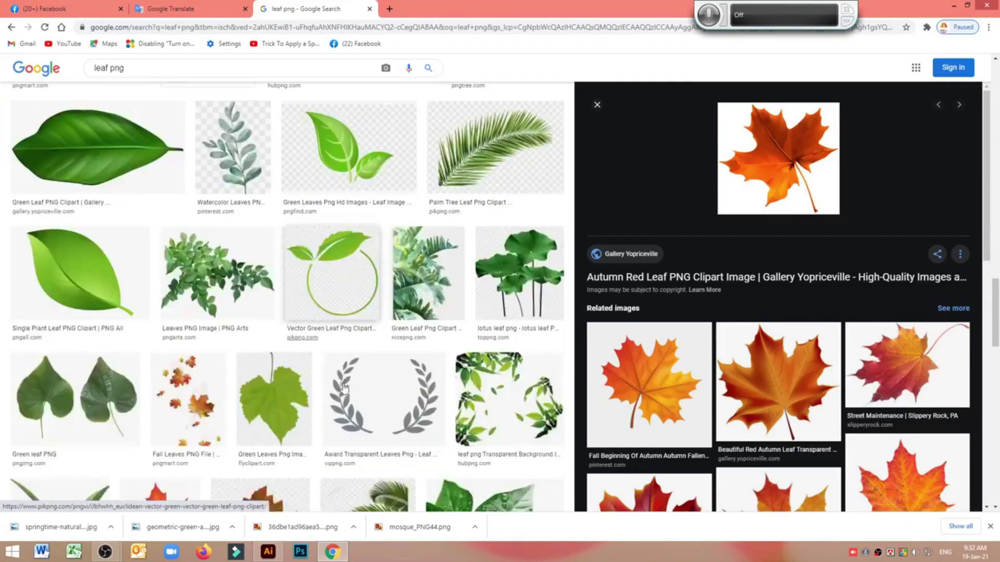
{"action": "scroll", "coordinate": [420, 376], "scroll_direction": "down", "scroll_amount": 4}
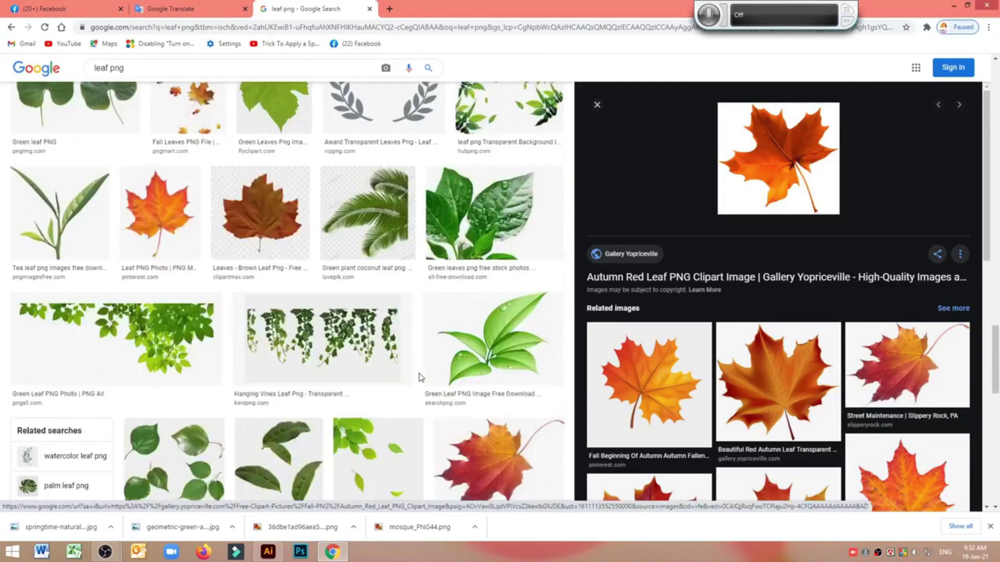
{"action": "scroll", "coordinate": [421, 376], "scroll_direction": "down", "scroll_amount": 3}
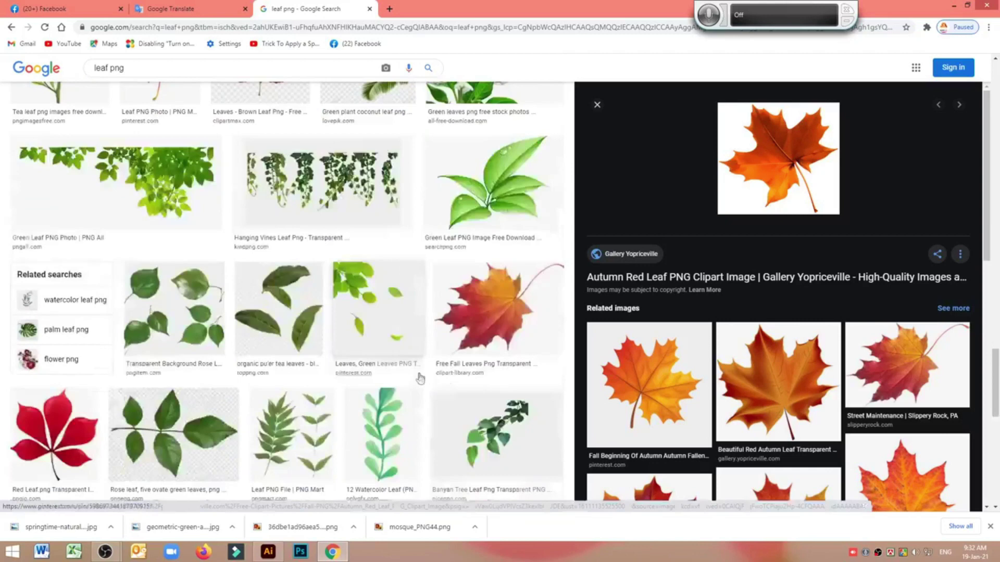
Save the green hanging-leaves PNG image to the Desktop.
{"action": "left_click", "coordinate": [206, 221]}
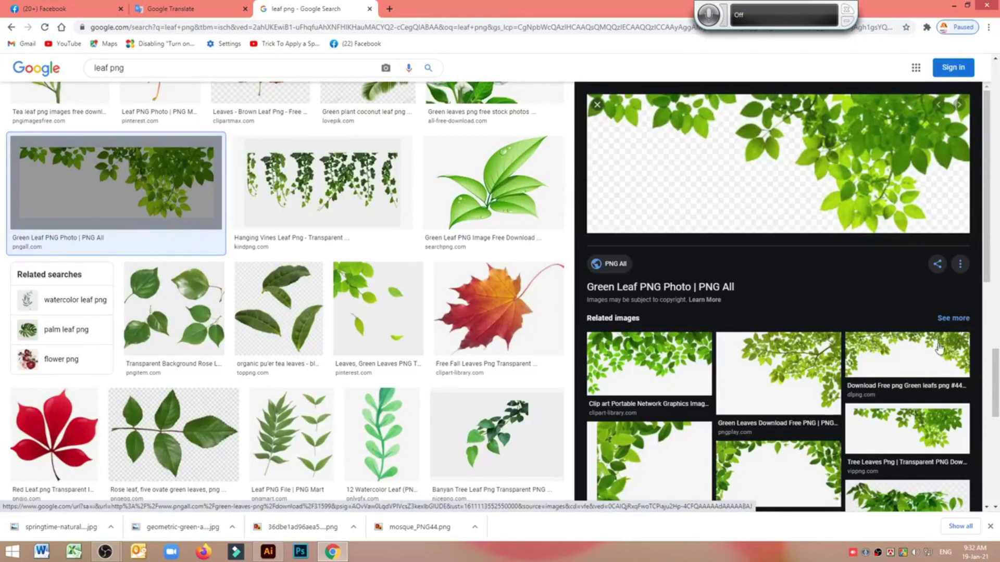
{"action": "right_click", "coordinate": [824, 133]}
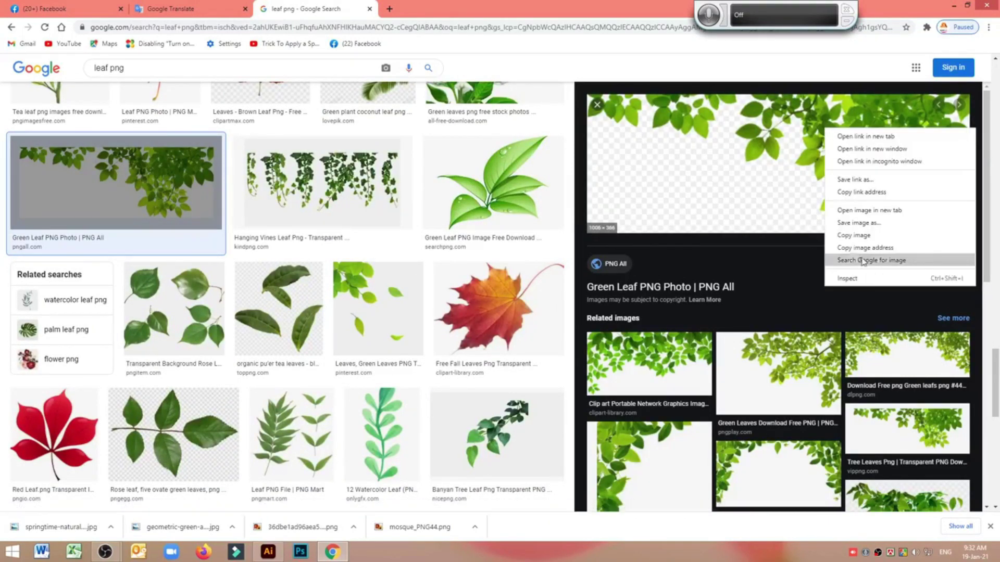
{"action": "left_click", "coordinate": [860, 222]}
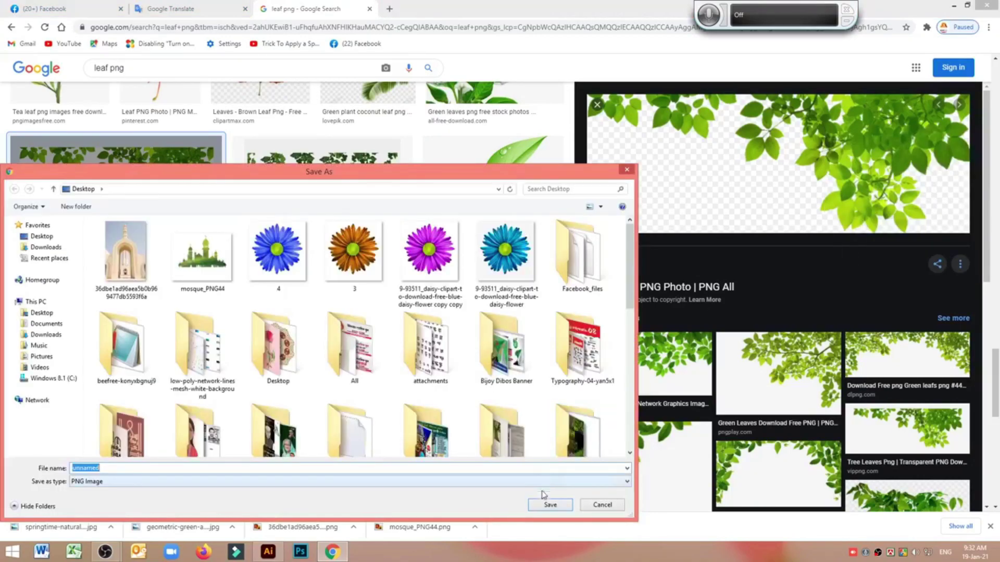
{"action": "left_click", "coordinate": [550, 505]}
{"action": "left_click", "coordinate": [268, 552]}
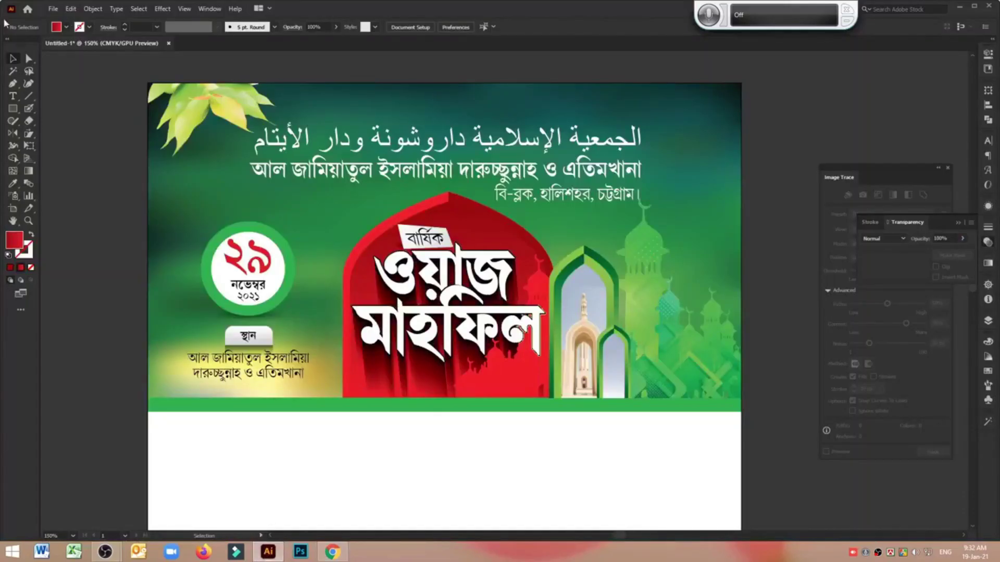
Place the saved unnamed leaf image into the poster.
{"action": "left_click", "coordinate": [55, 7]}
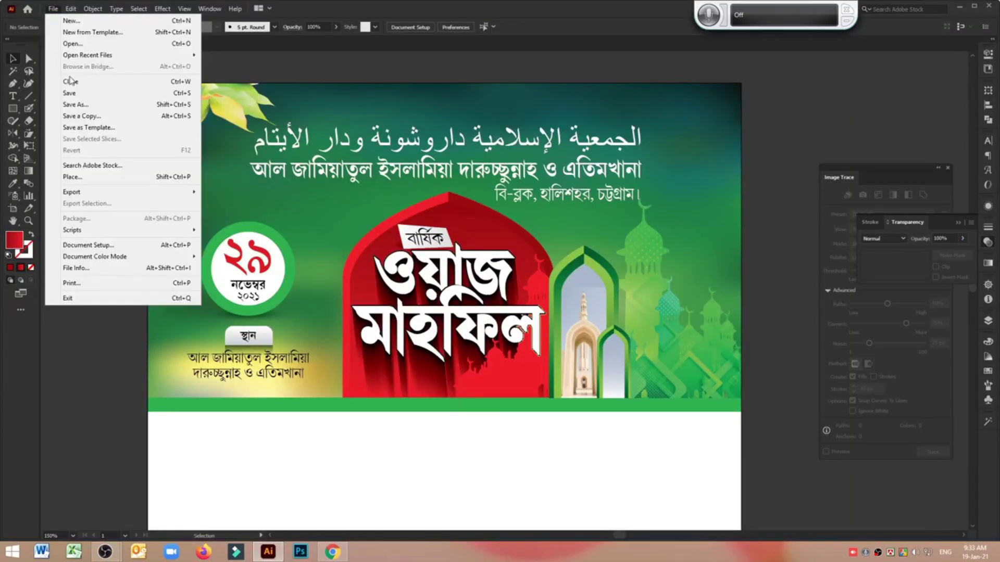
{"action": "left_click", "coordinate": [88, 178]}
{"action": "left_click", "coordinate": [134, 89]}
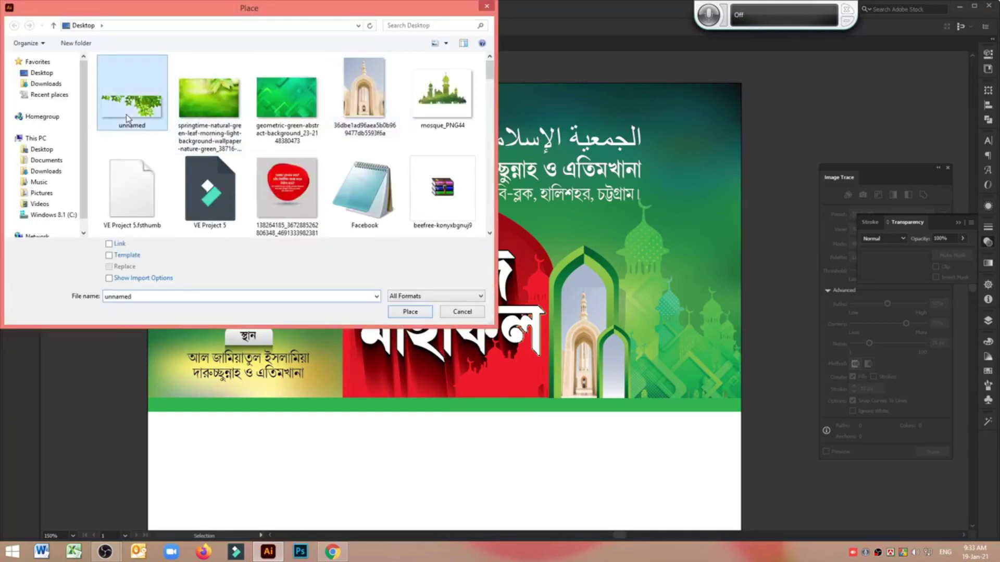
{"action": "left_click", "coordinate": [411, 311]}
Scale the leaves down into the top-right corner and align them flush with the top edge.
{"action": "key", "text": "ctrl+apostrophe"}
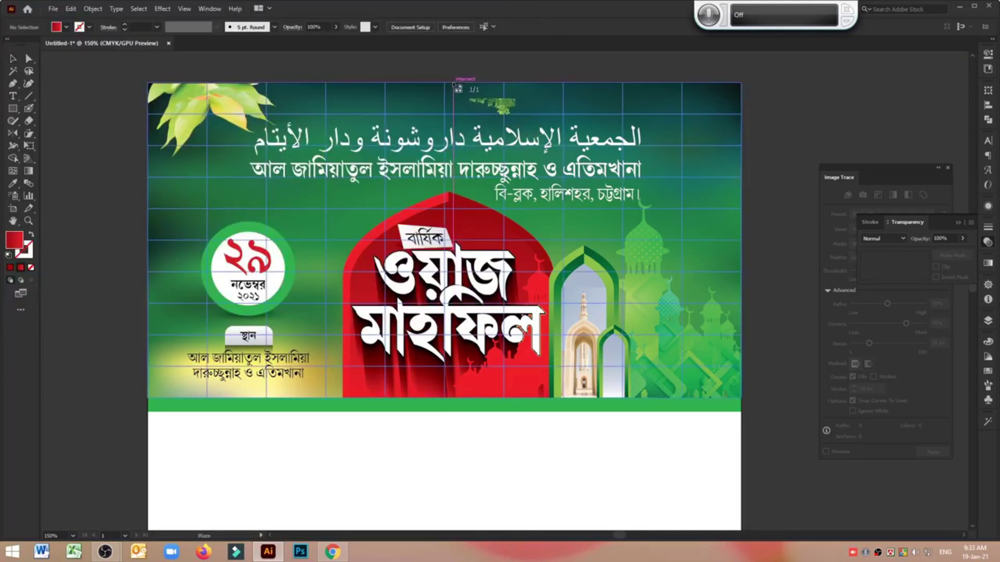
{"action": "left_click_drag", "start_coordinate": [454, 83], "coordinate": [791, 185]}
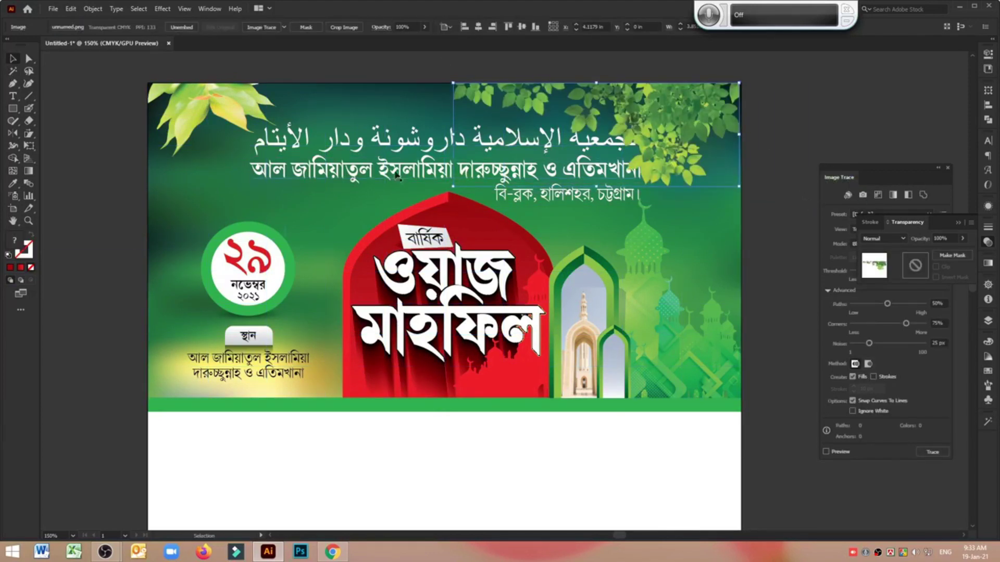
{"action": "key", "text": "ctrl+apostrophe"}
{"action": "key", "text": "ctrl+apostrophe"}
{"action": "left_click_drag", "start_coordinate": [453, 187], "coordinate": [529, 172]}
{"action": "key", "text": "ctrl+a"}
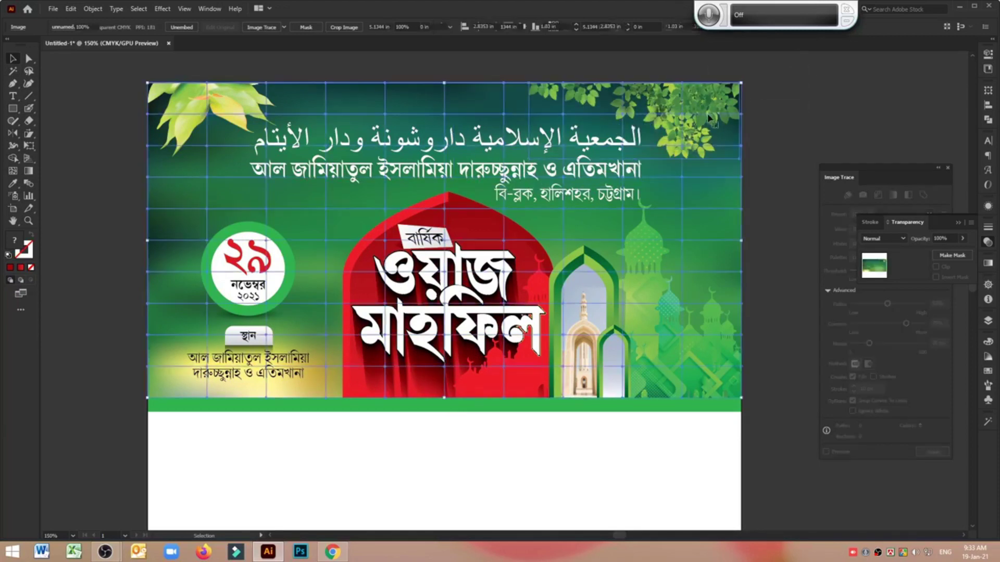
{"action": "left_click", "coordinate": [207, 27]}
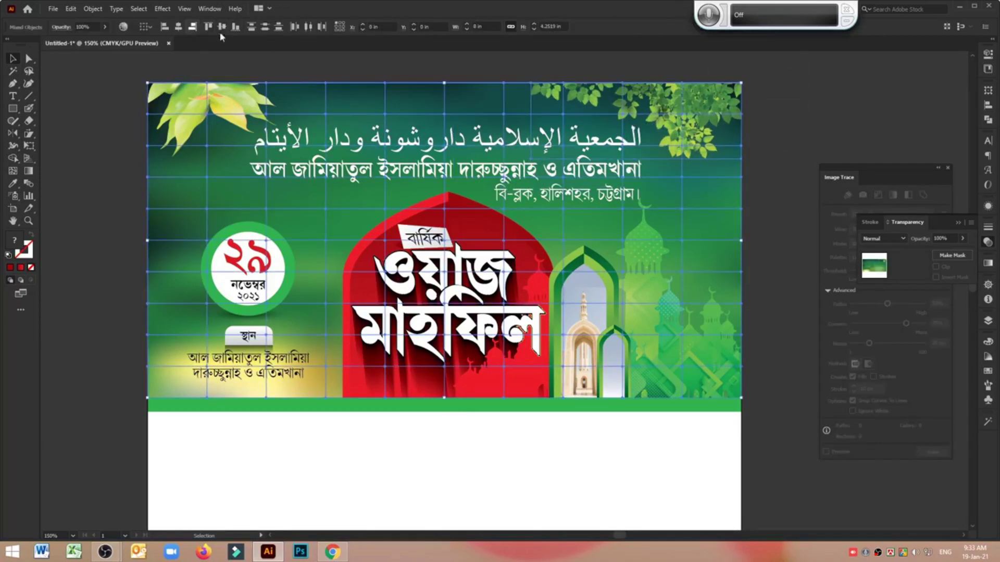
{"action": "left_click", "coordinate": [786, 91]}
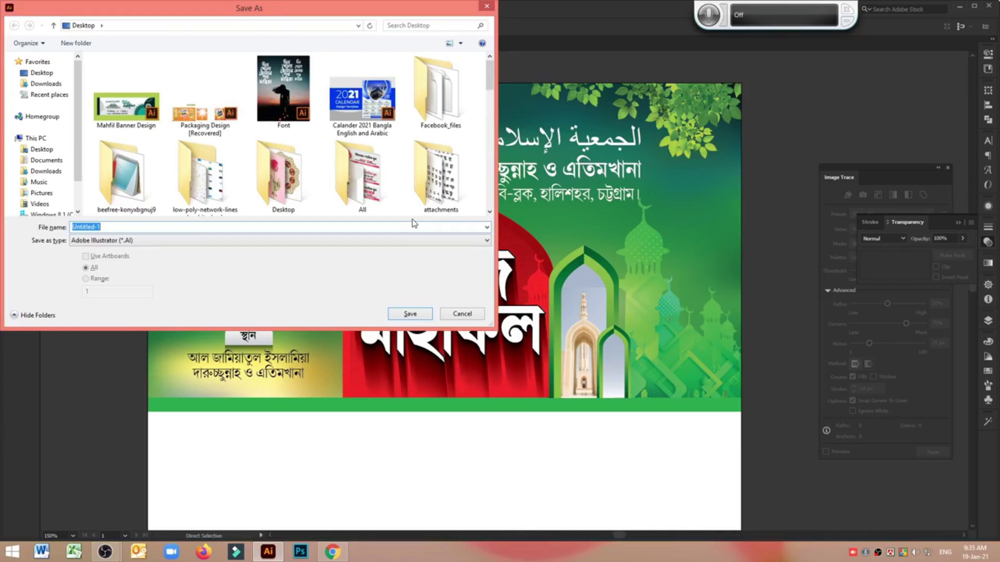
Save the poster as 'Mahfil Poster 2021' in Adobe Illustrator (*.AI) format.
{"action": "type", "text": "Mahfil"}
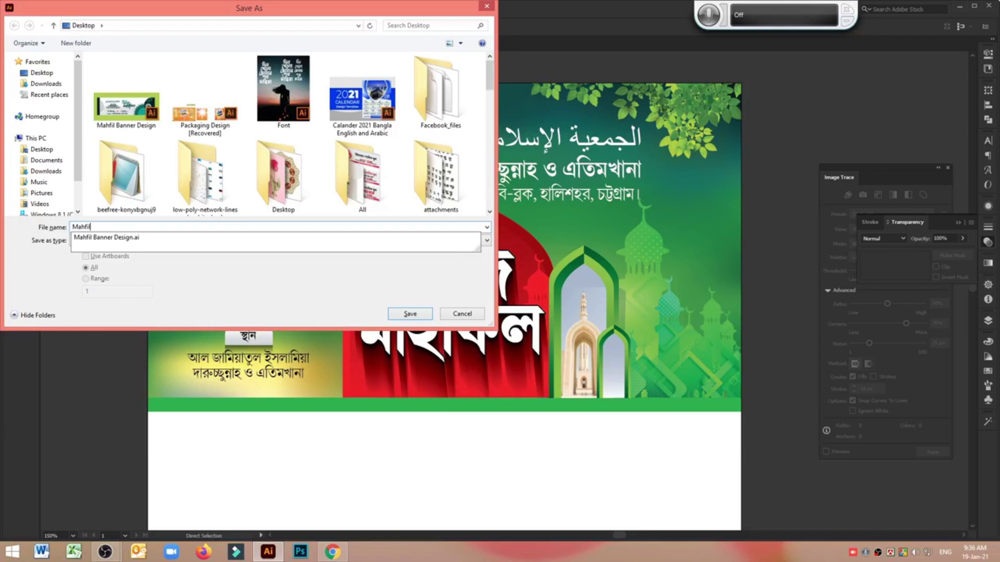
{"action": "type", "text": " Poster 2021"}
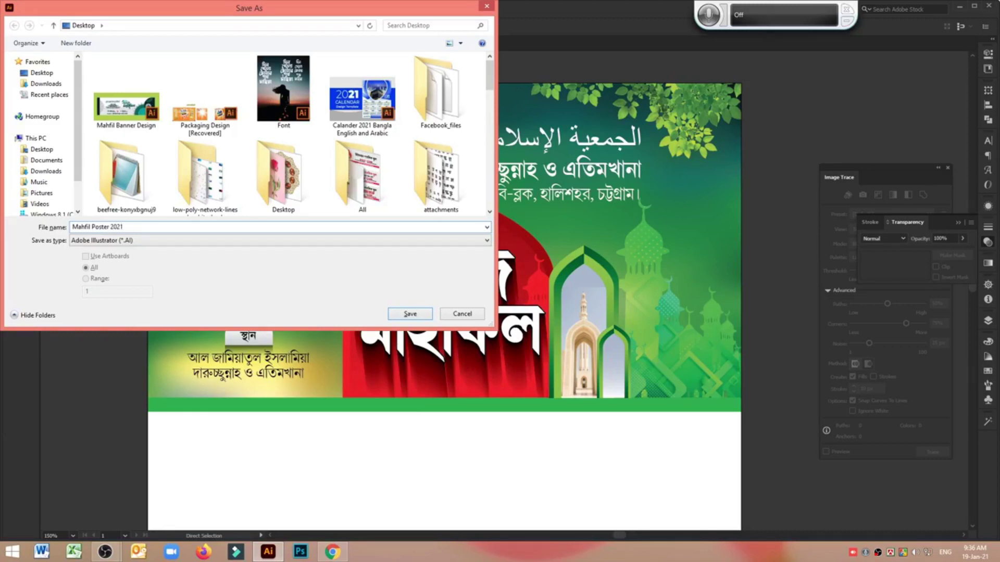
{"action": "left_click", "coordinate": [411, 314]}
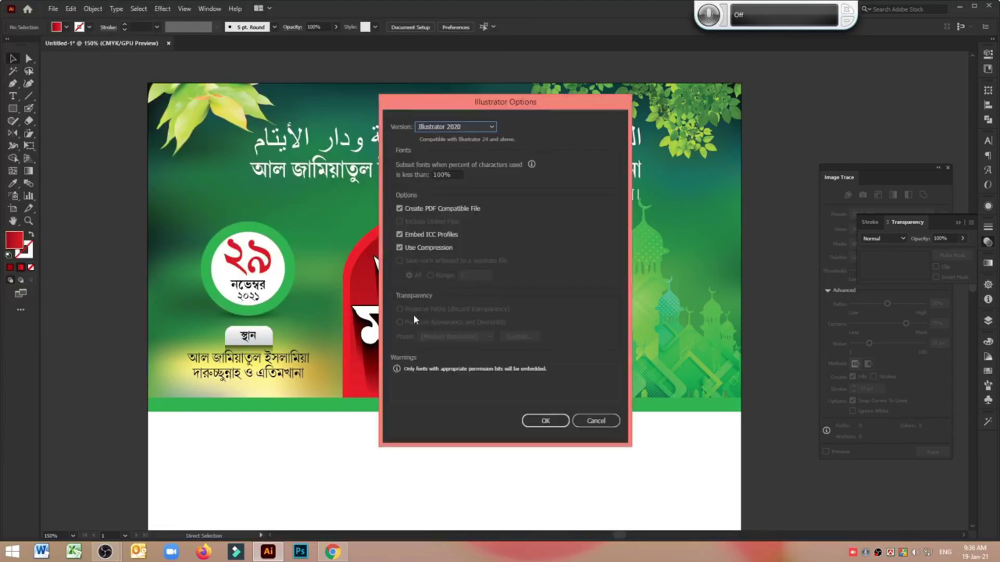
Set the version to Illustrator CC (Legacy), turn off Create PDF Compatible File, and confirm.
{"action": "left_click", "coordinate": [488, 130]}
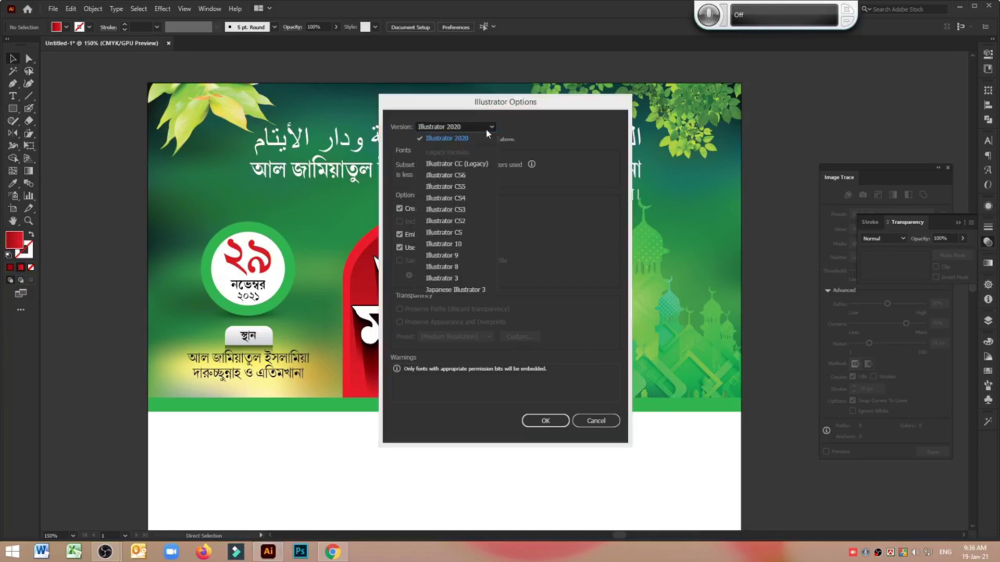
{"action": "left_click", "coordinate": [480, 166]}
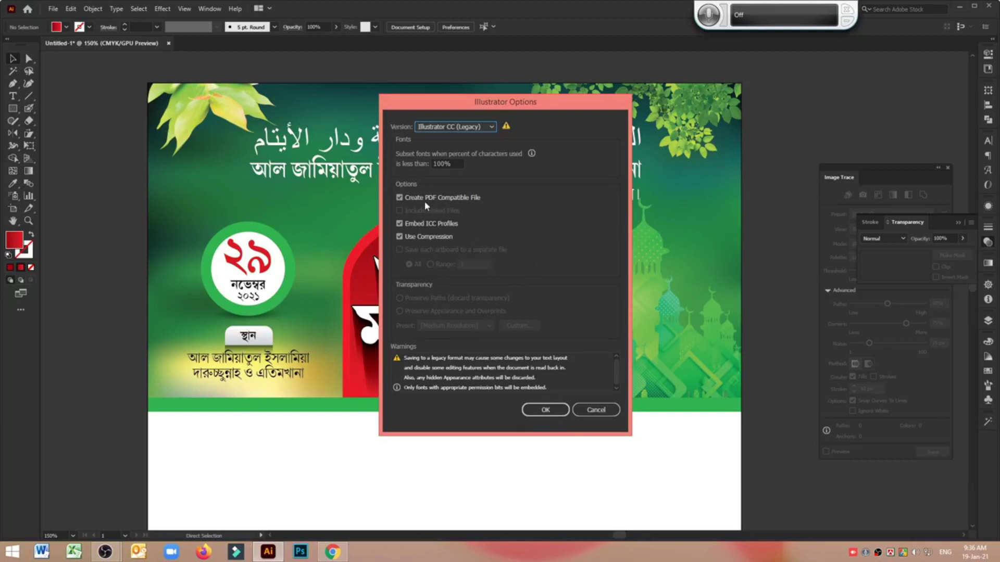
{"action": "left_click", "coordinate": [404, 198]}
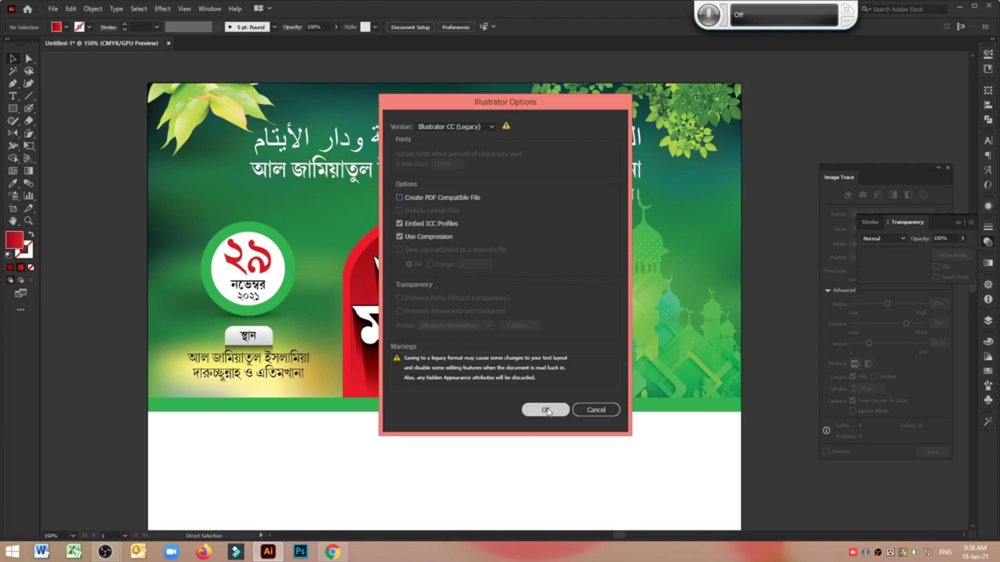
{"action": "left_click", "coordinate": [545, 410]}
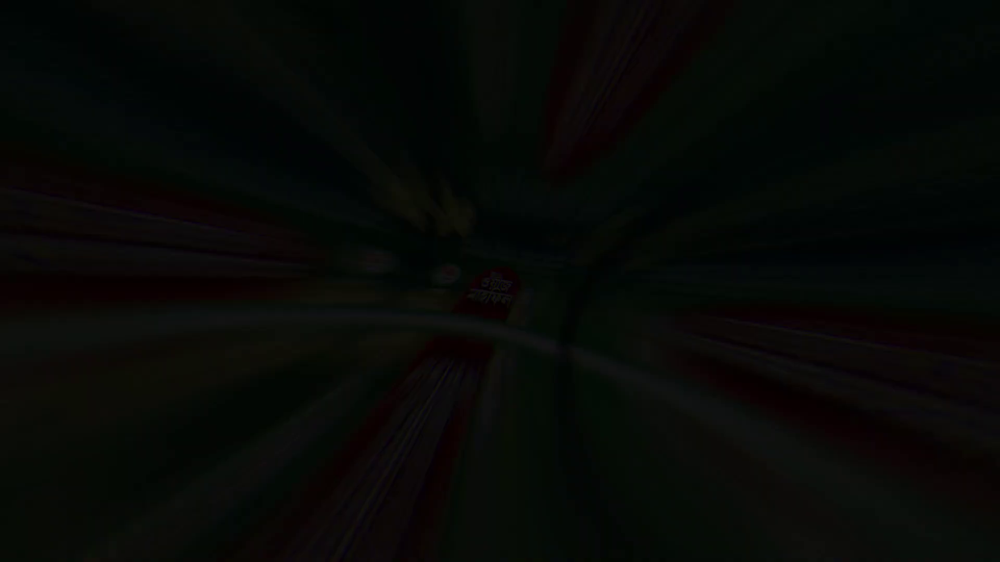